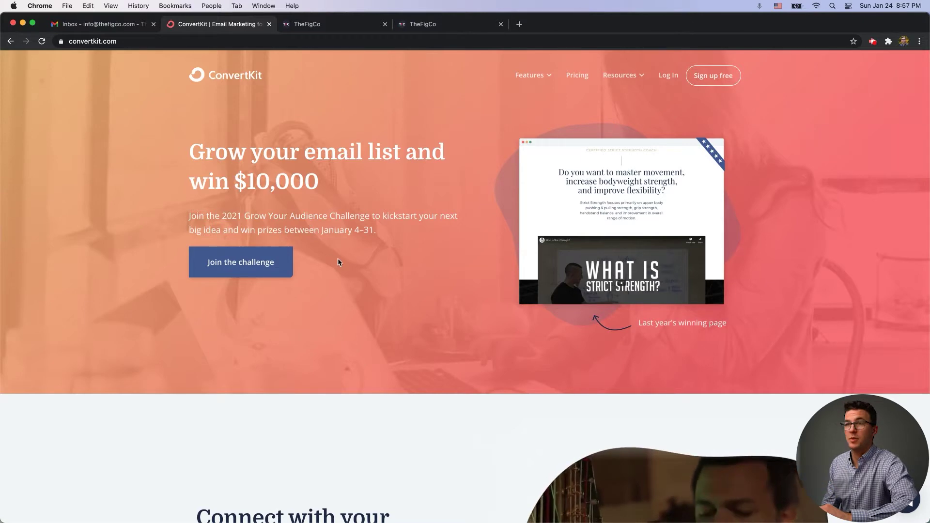
Scroll through the feature sections of the convertkit.com homepage.
scroll(385, 285, "down", 5)
scroll(456, 339, "down", 7)
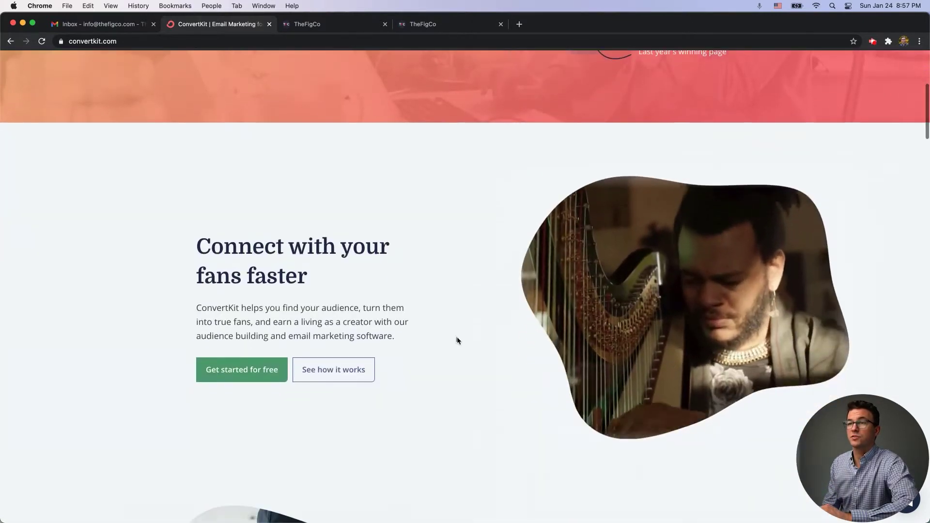
scroll(485, 349, "down", 6)
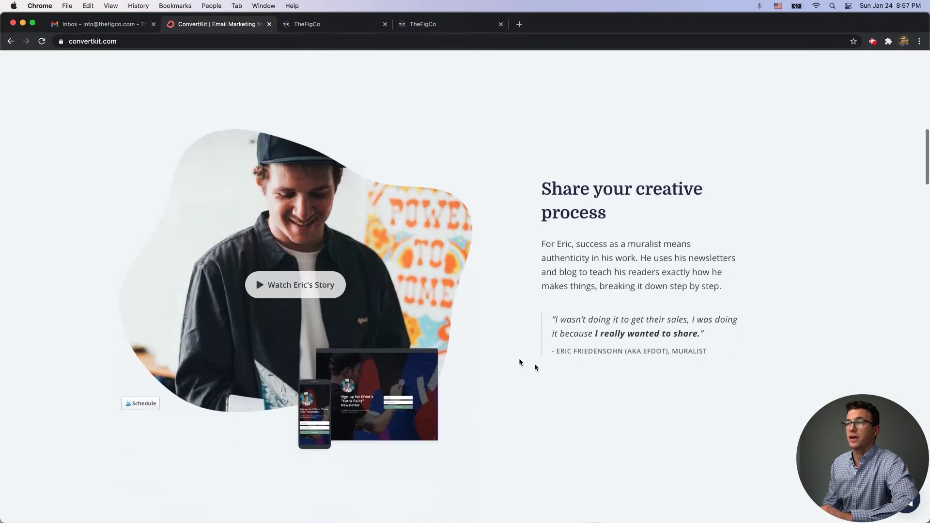
scroll(567, 376, "down", 10)
scroll(568, 376, "down", 11)
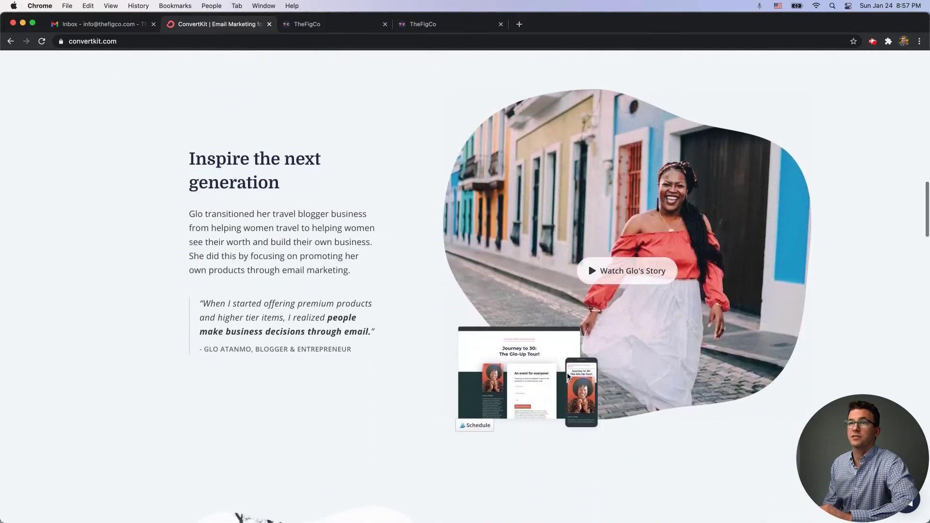
scroll(567, 373, "down", 14)
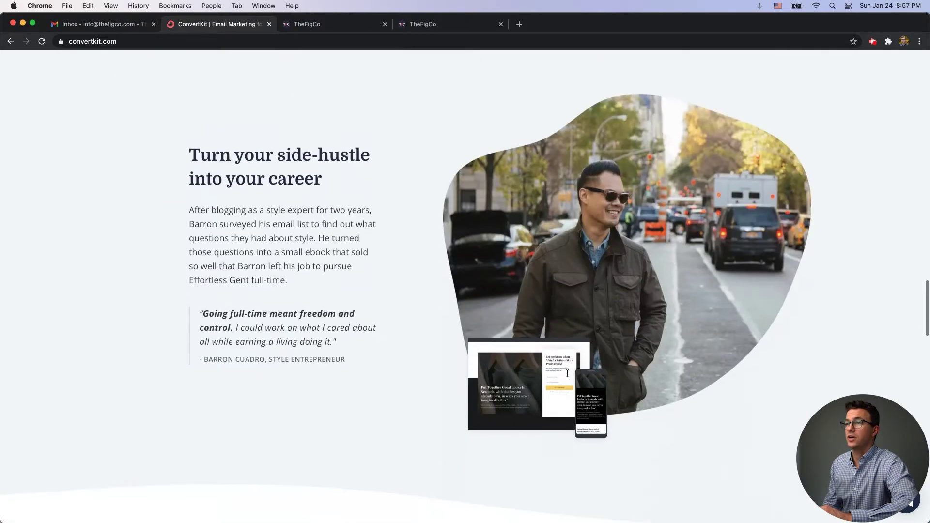
scroll(567, 376, "up", 1)
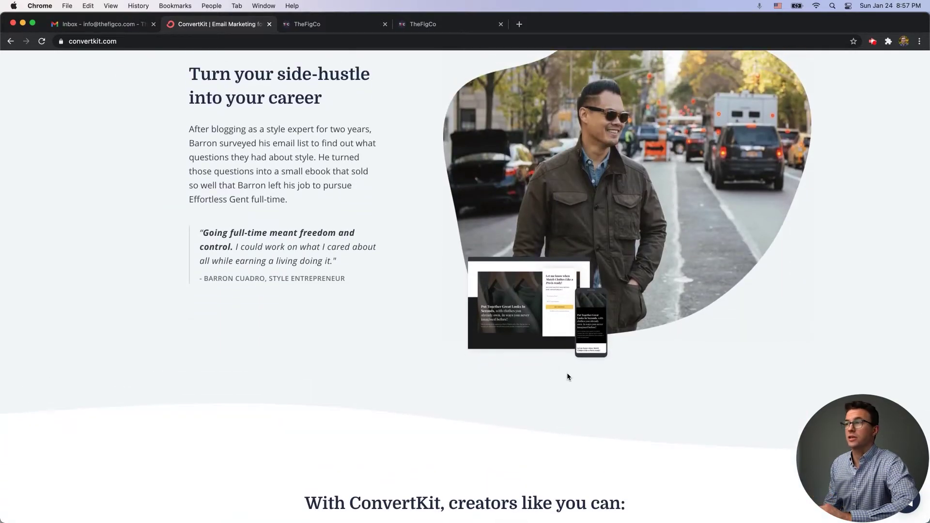
scroll(567, 376, "down", 17)
scroll(462, 226, "up", 1)
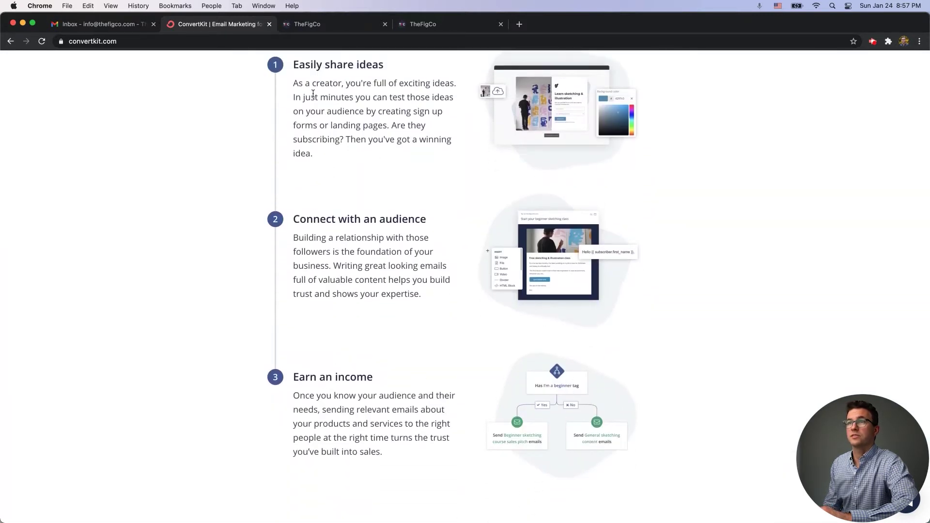
scroll(355, 250, "down", 4)
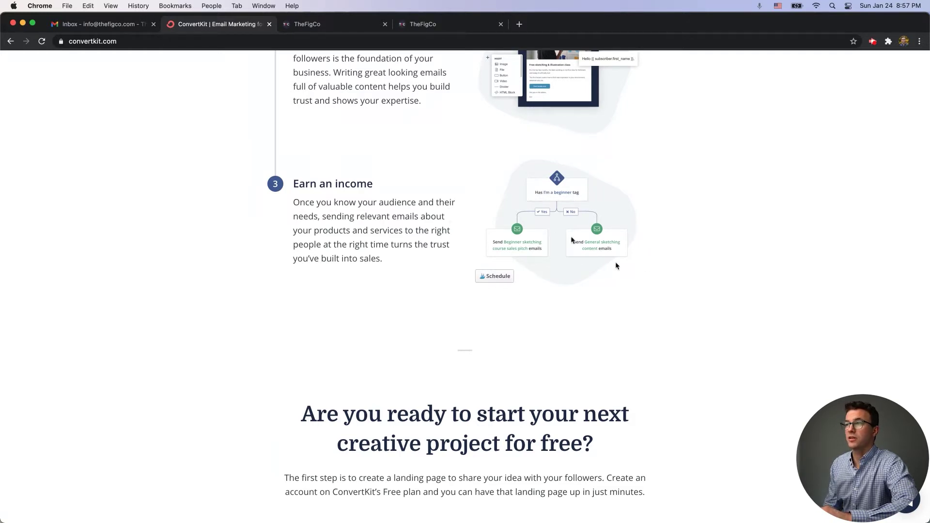
scroll(679, 294, "down", 3)
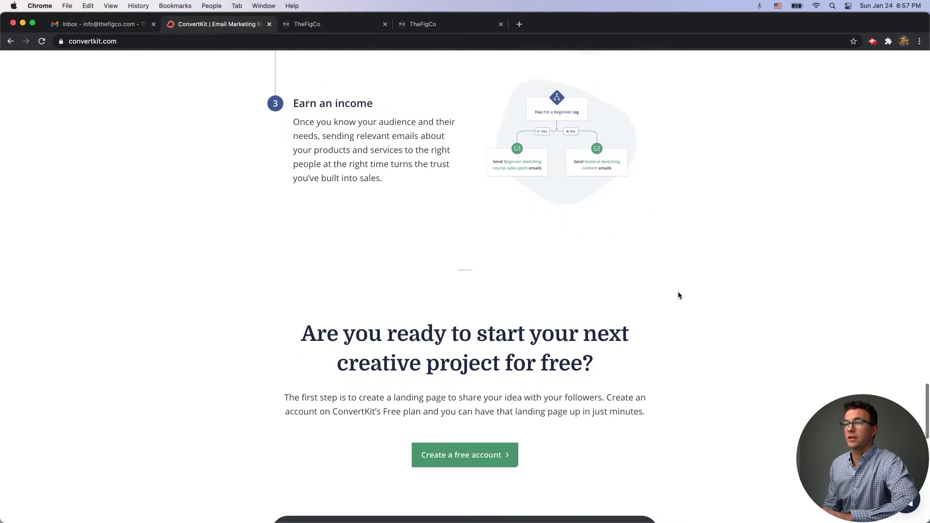
scroll(678, 296, "up", 20)
mouse_move(618, 74)
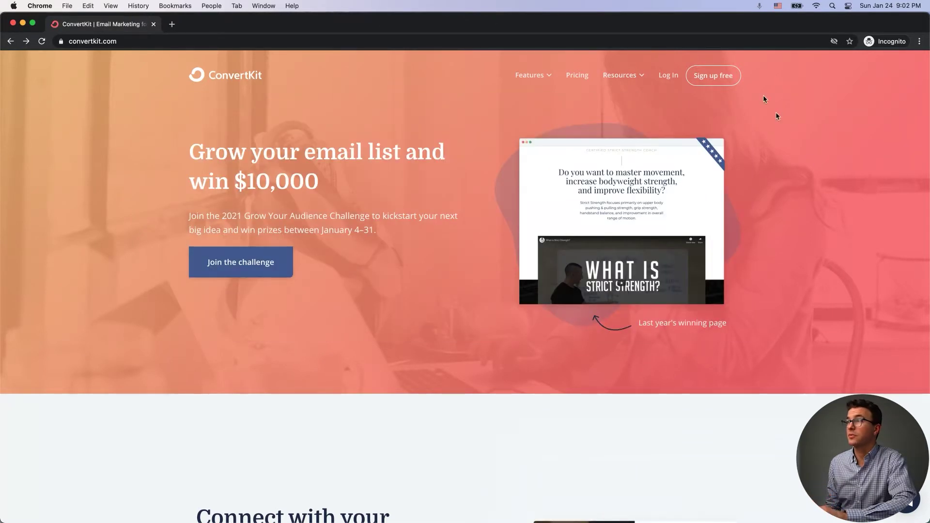
Start a free signup as a Chef just starting with email, with no website.
left_click(713, 75)
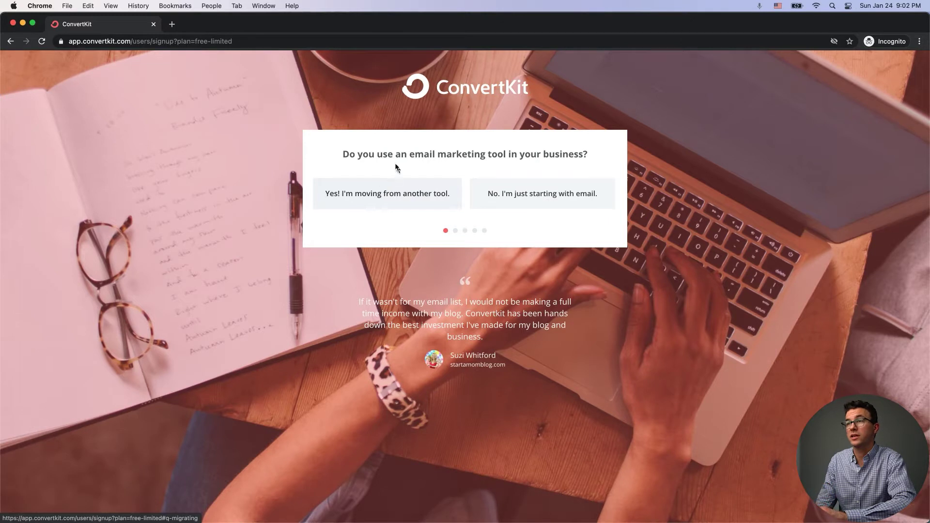
left_click(550, 195)
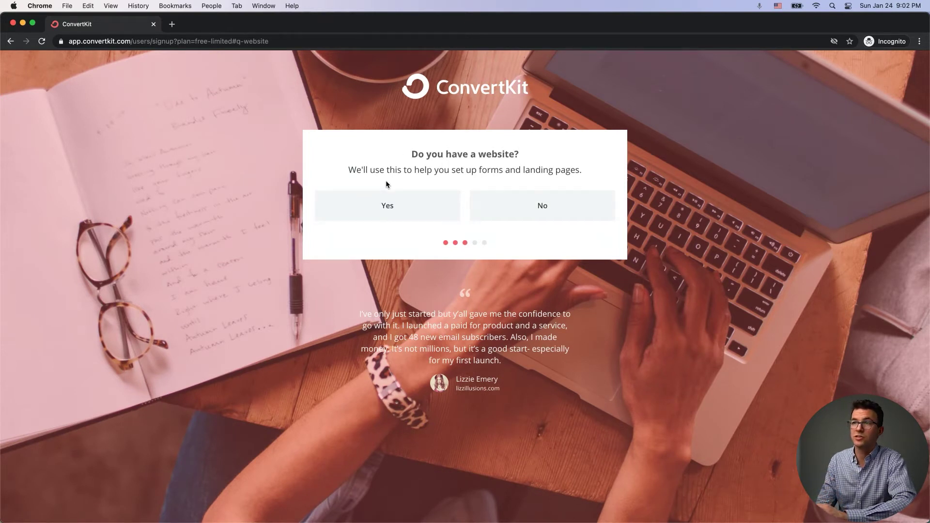
left_click(544, 208)
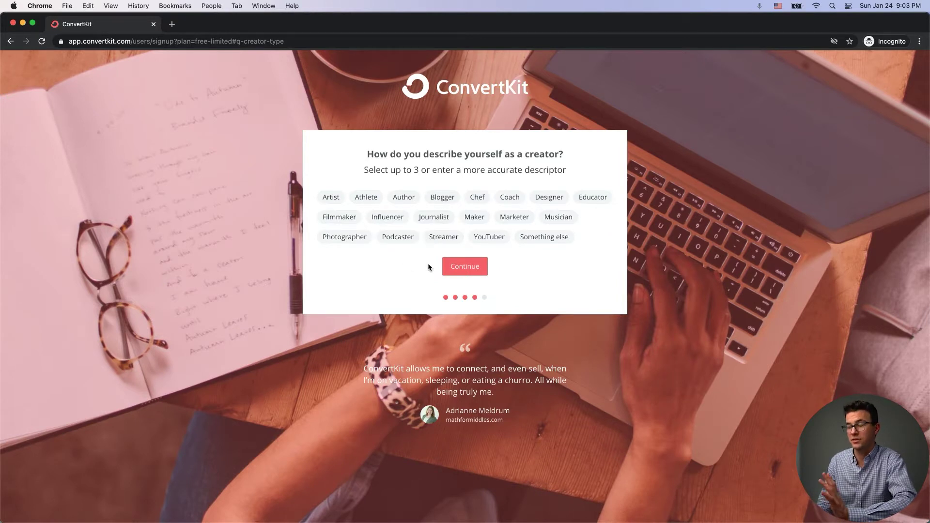
left_click(477, 197)
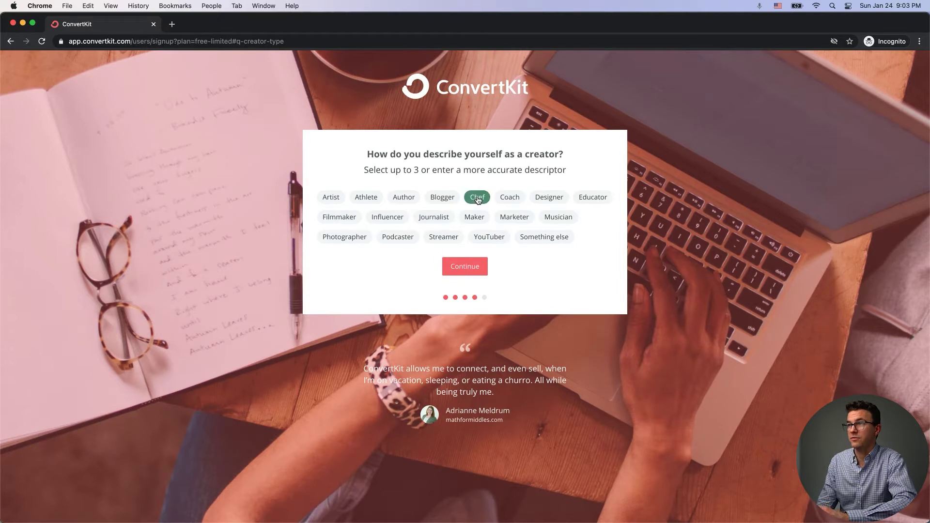
left_click(461, 274)
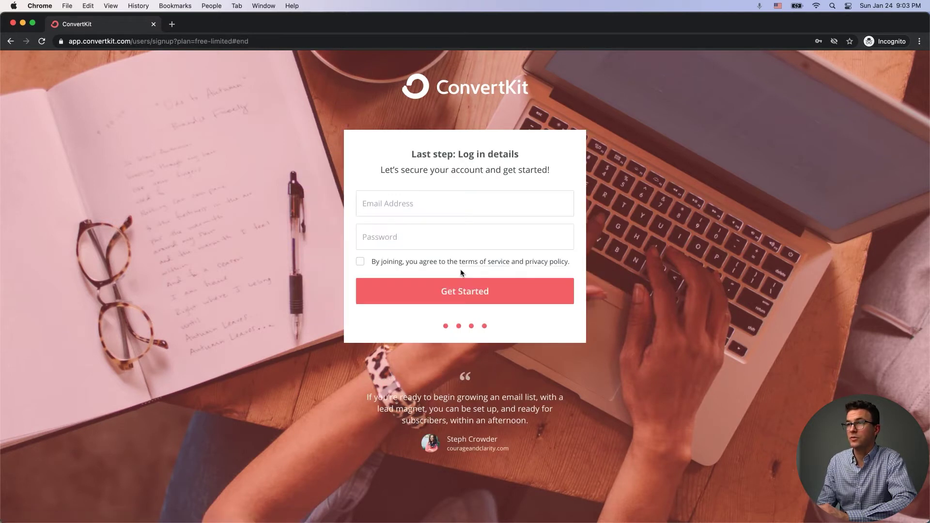
Enter the account email and password, accept the terms, and create the account.
left_click(406, 204)
type("info")
left_click(436, 234)
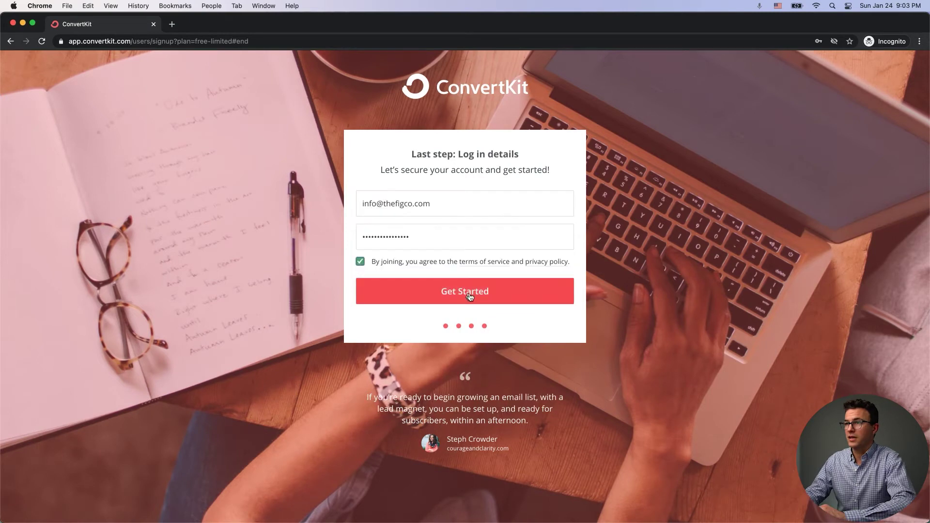
left_click(470, 290)
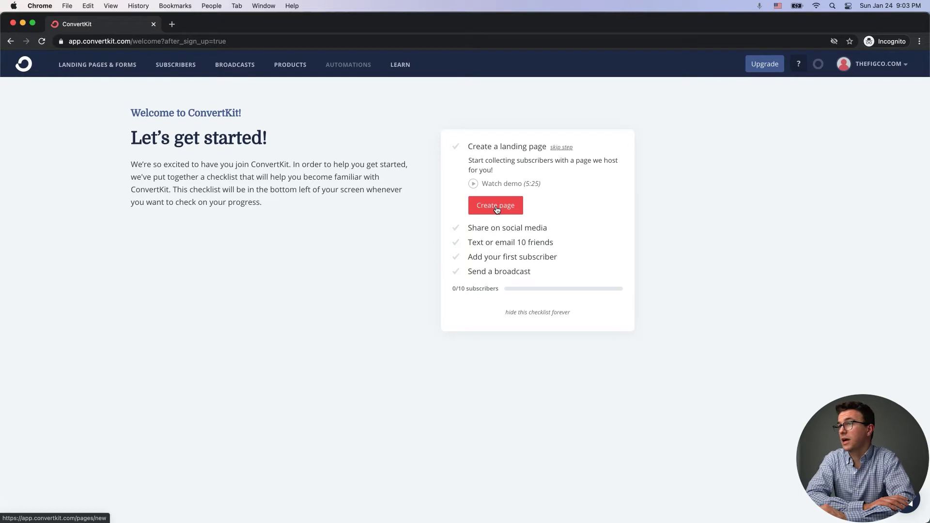
left_click(496, 207)
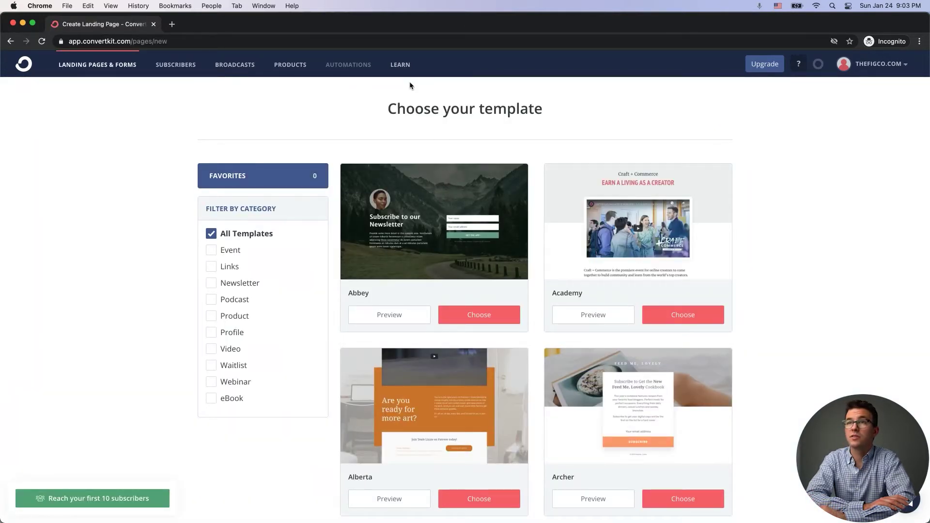
Build the landing page from the Archer template in the template gallery.
scroll(546, 125, "down", 3)
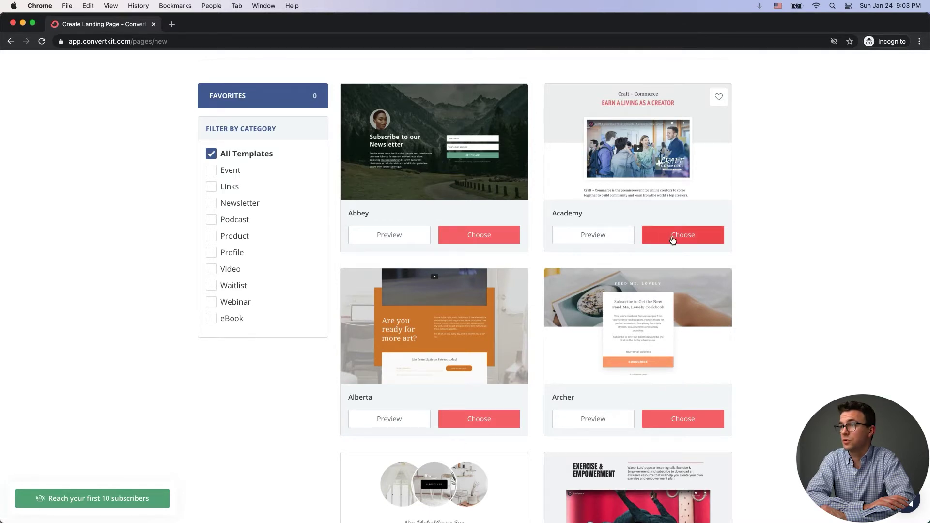
scroll(672, 241, "down", 3)
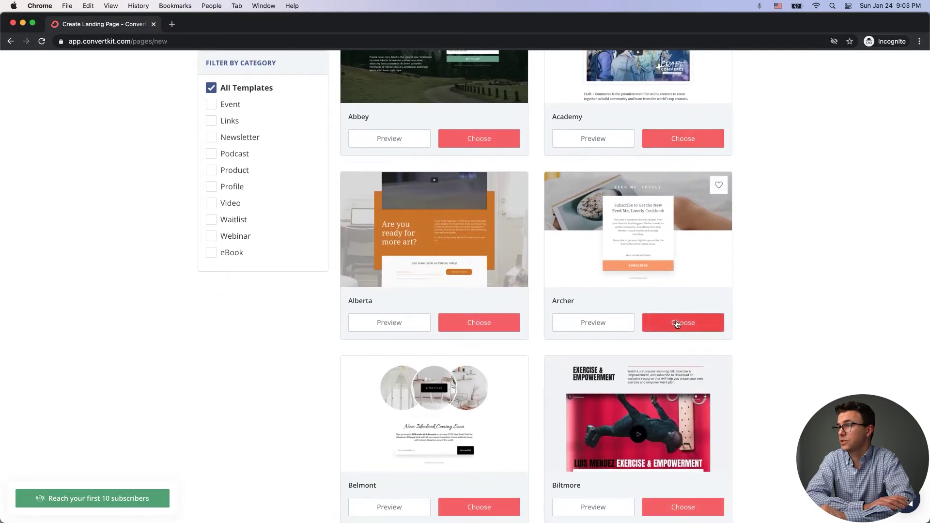
left_click(677, 323)
left_click(316, 210)
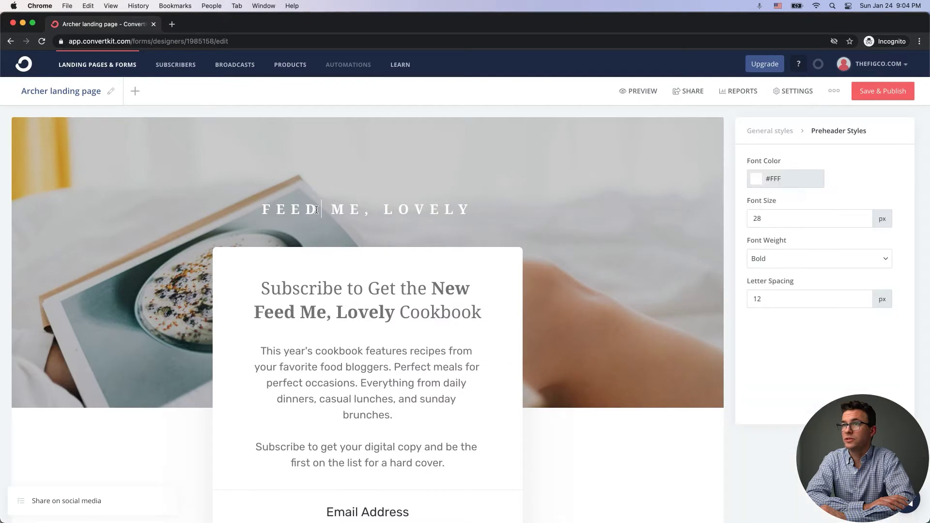
Add a First Name field to the form and move it above Email Address.
scroll(340, 277, "down", 5)
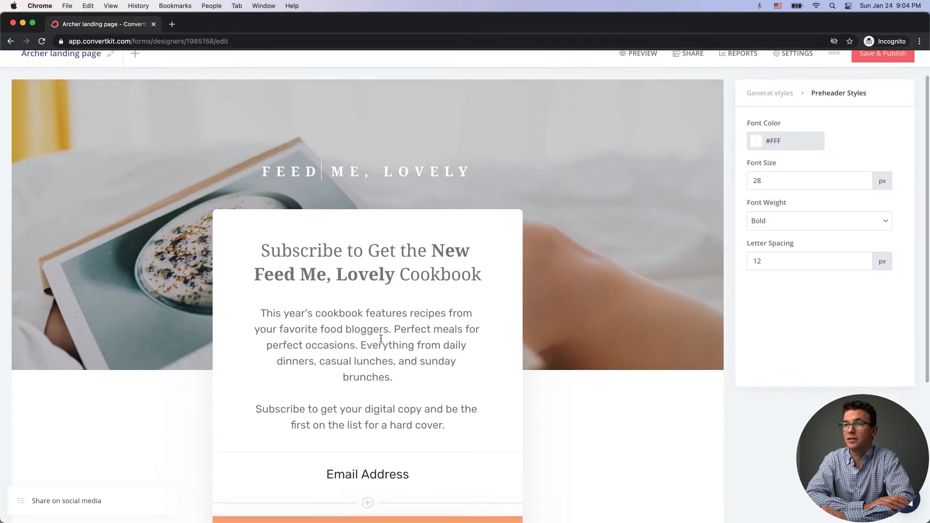
scroll(410, 269, "up", 4)
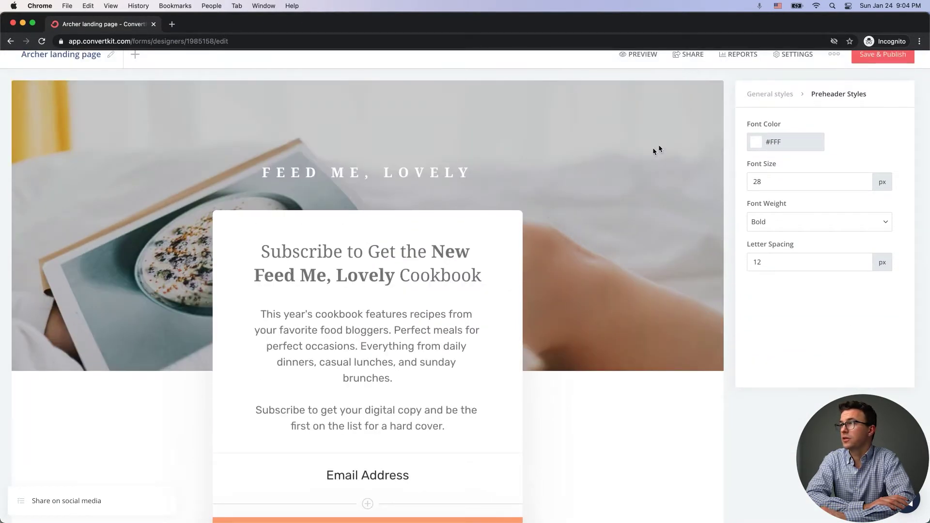
left_click(778, 95)
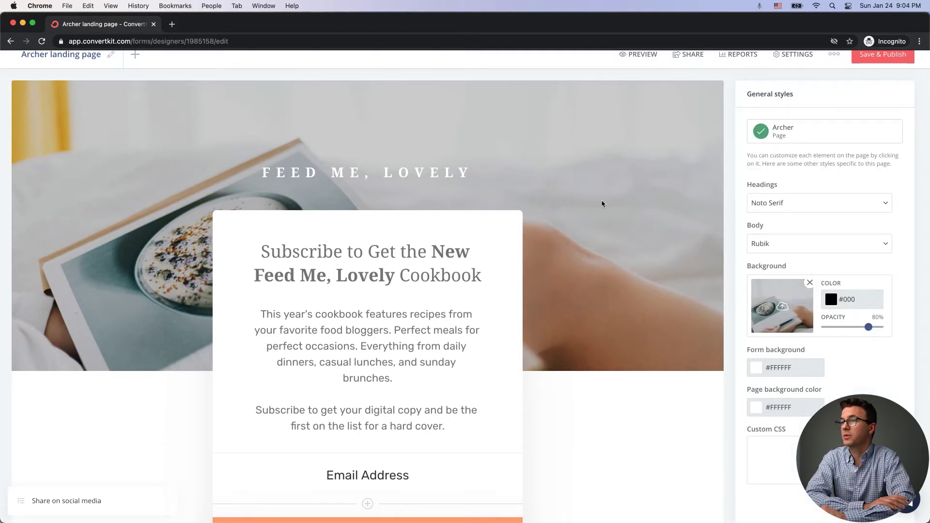
scroll(436, 281, "down", 5)
scroll(471, 275, "down", 3)
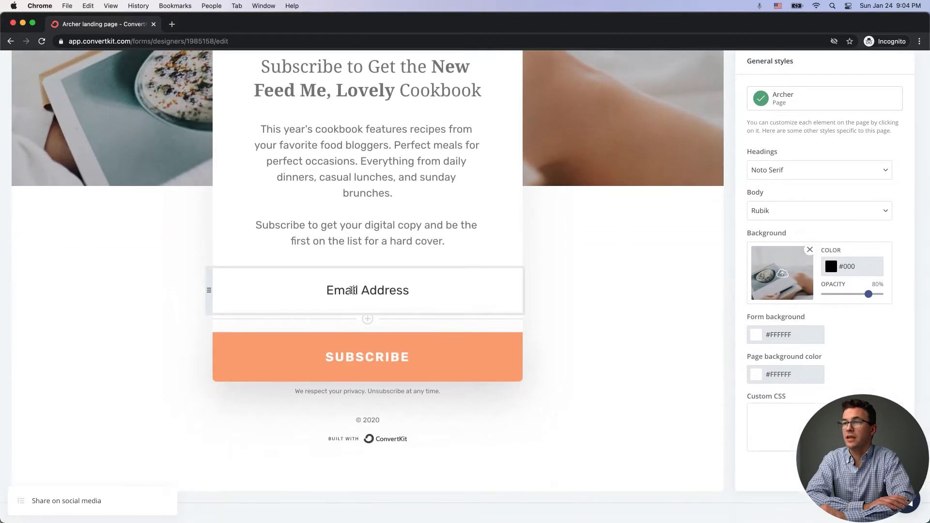
left_click(368, 320)
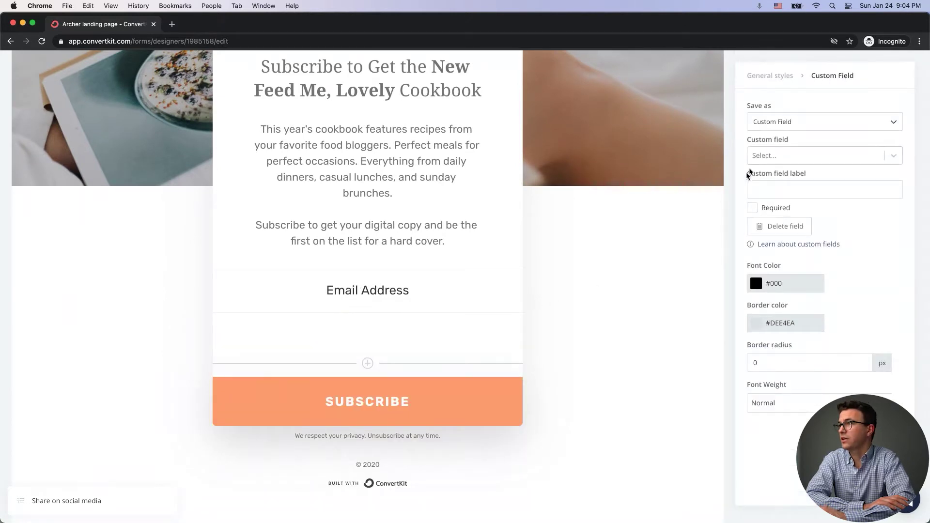
left_click(780, 123)
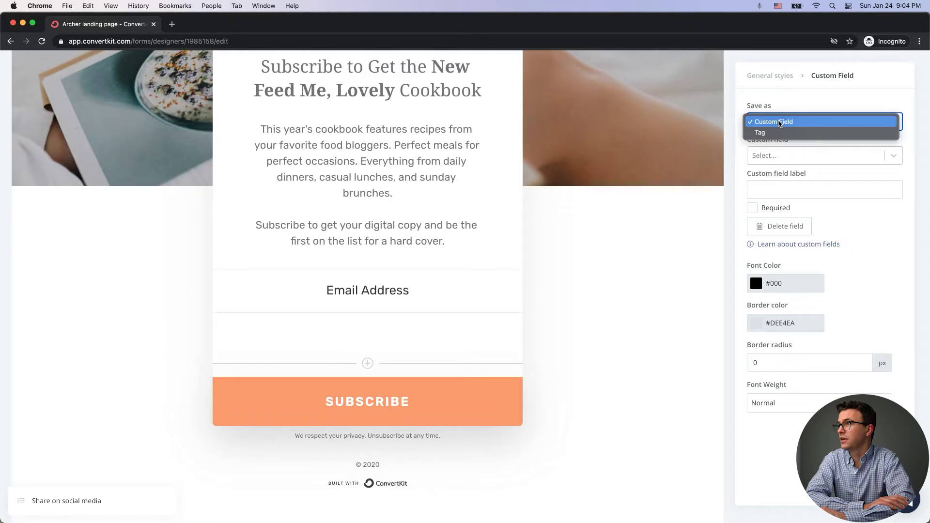
left_click(778, 157)
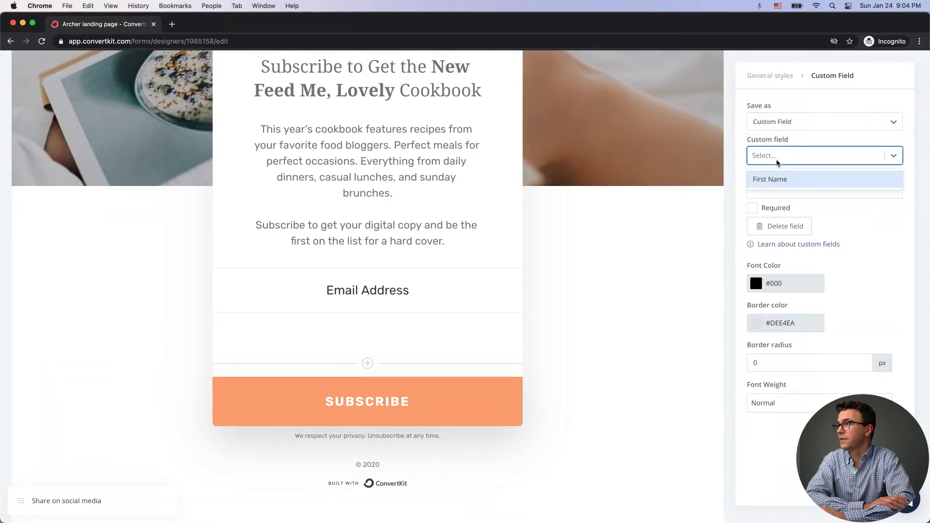
left_click(777, 180)
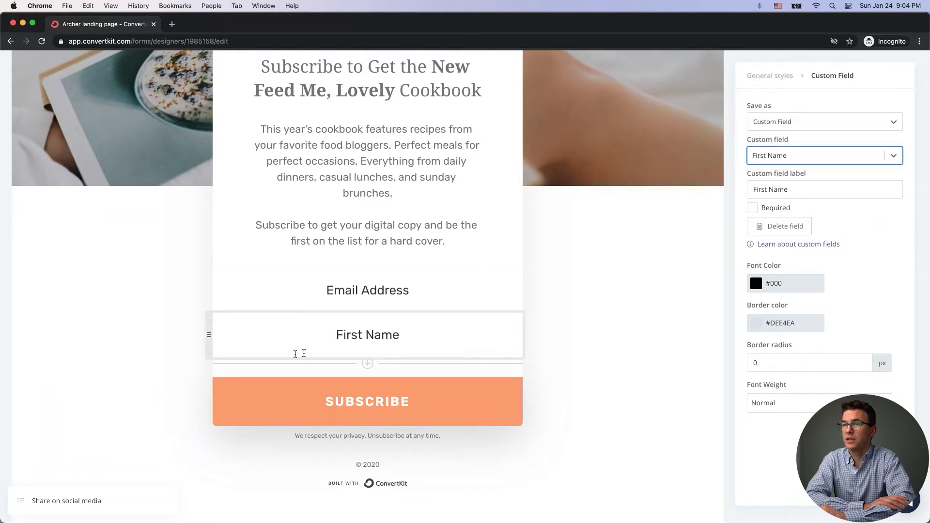
left_click_drag(209, 338, 209, 279)
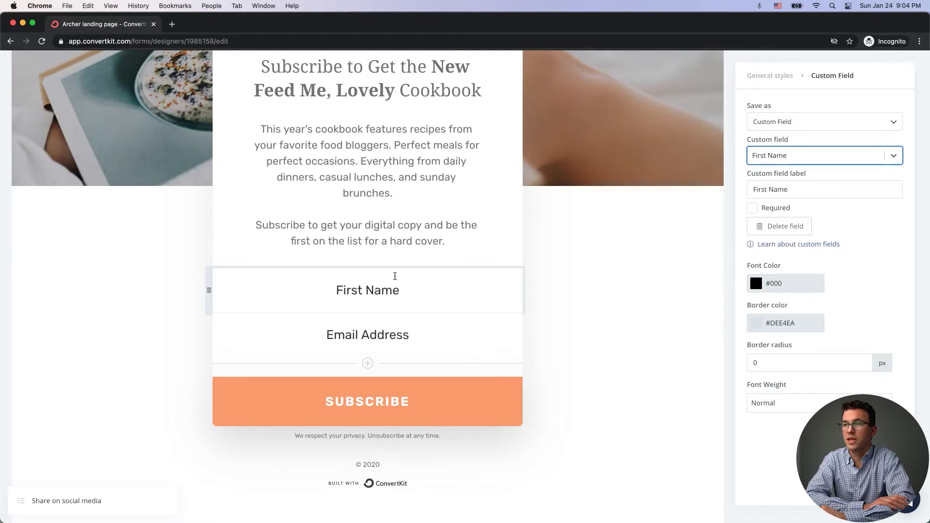
Select the form's Subscribe button to style it.
scroll(630, 337, "down", 1)
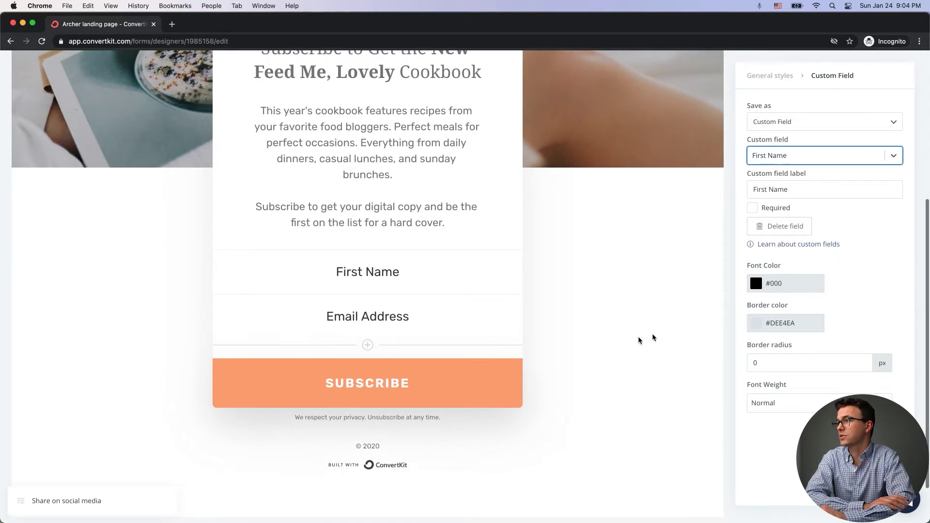
left_click(443, 417)
left_click(424, 384)
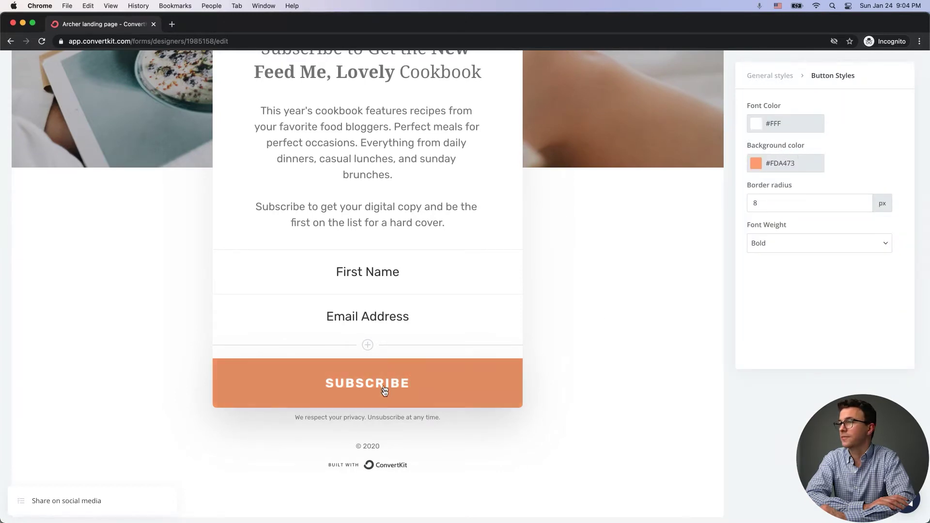
scroll(611, 261, "up", 3)
scroll(625, 264, "up", 2)
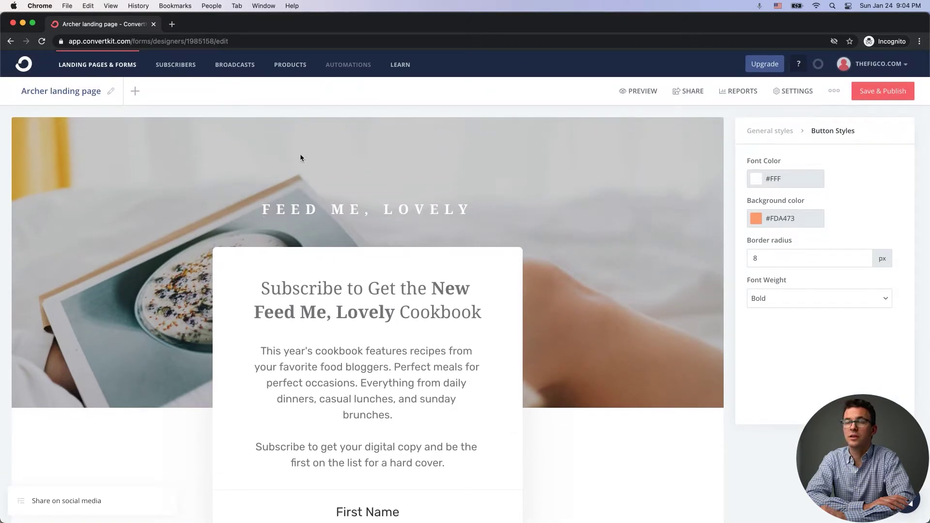
Add a thank you page, return to the Archer landing page, and open its settings.
left_click(137, 96)
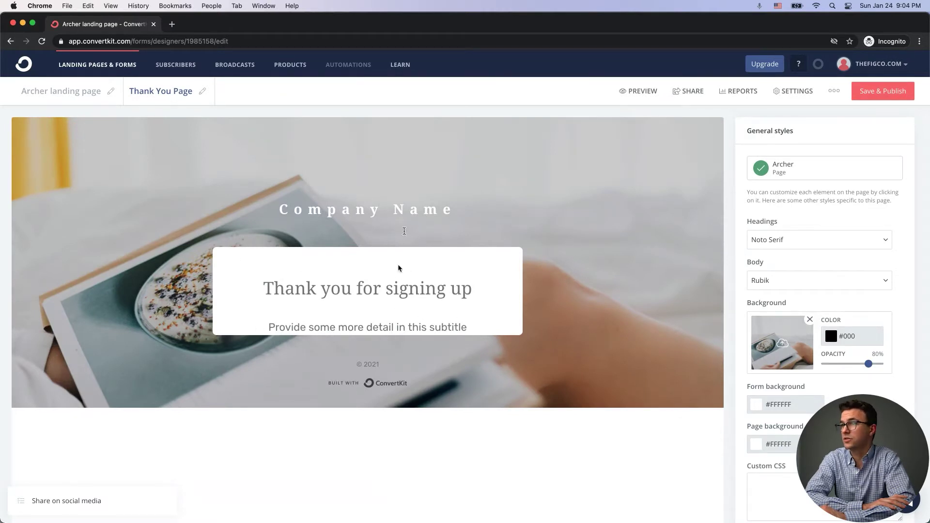
left_click(53, 91)
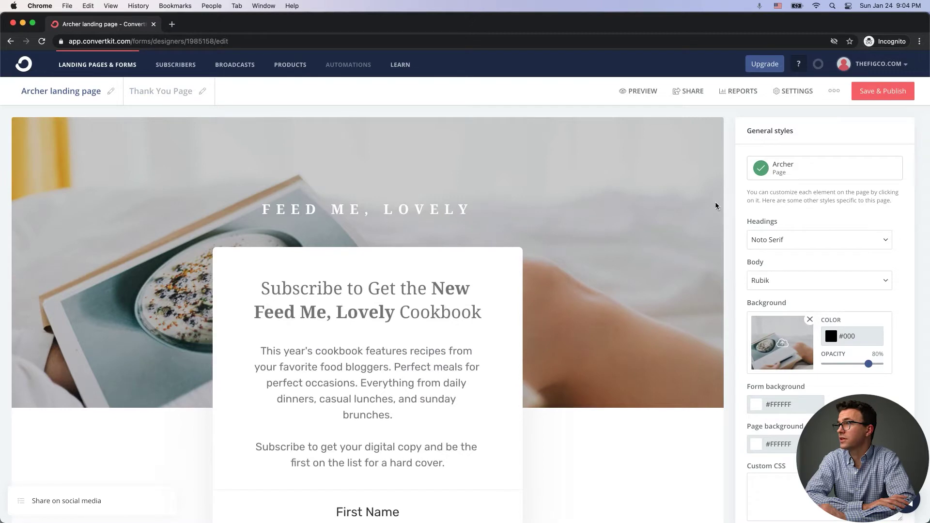
left_click(794, 92)
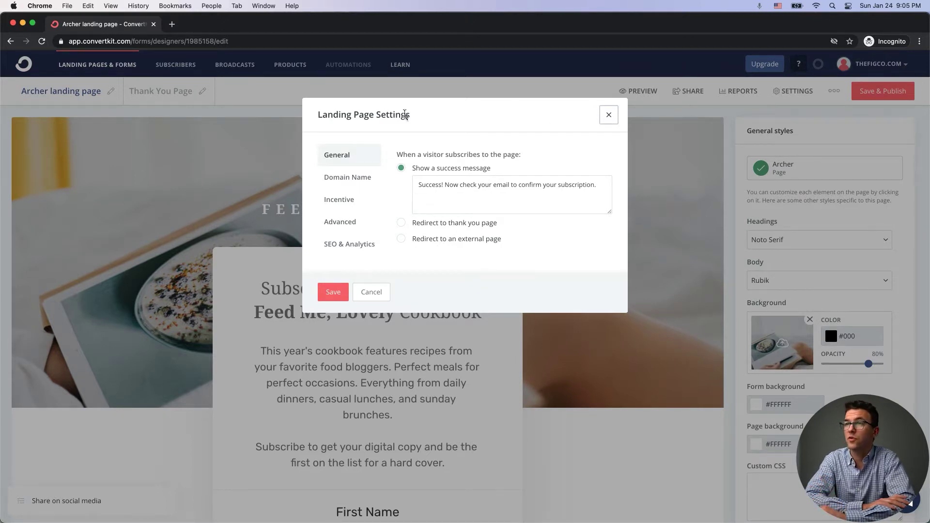
Review the incentive email's Confirm button, save the email, then save the landing page settings.
left_click(342, 199)
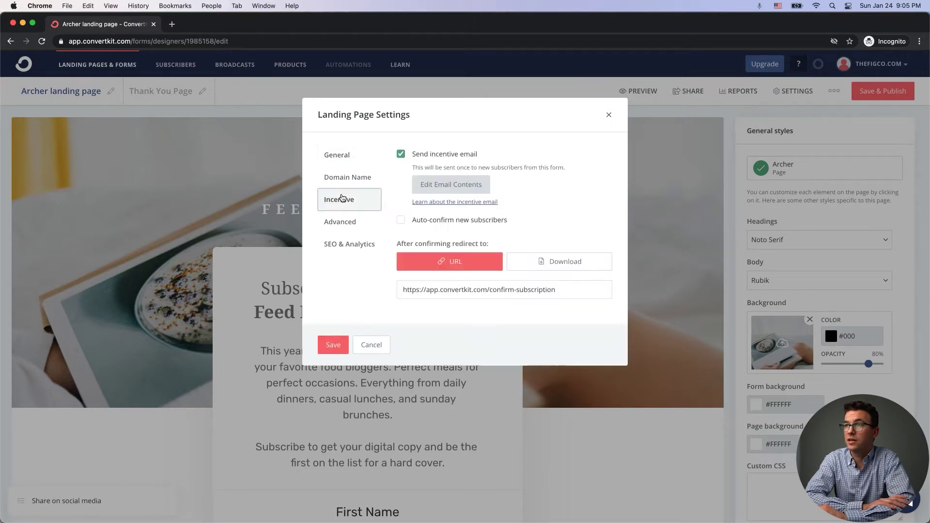
left_click(446, 187)
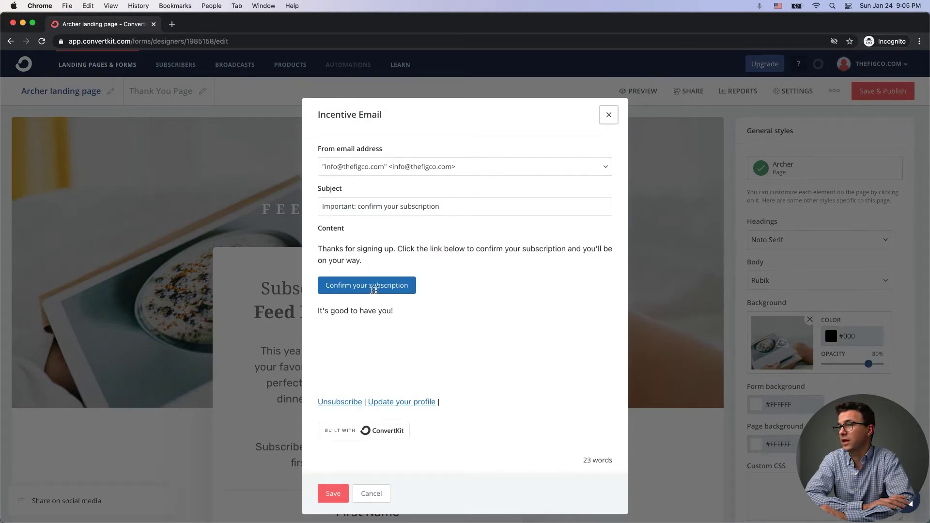
left_click(343, 283)
triple_click(343, 282)
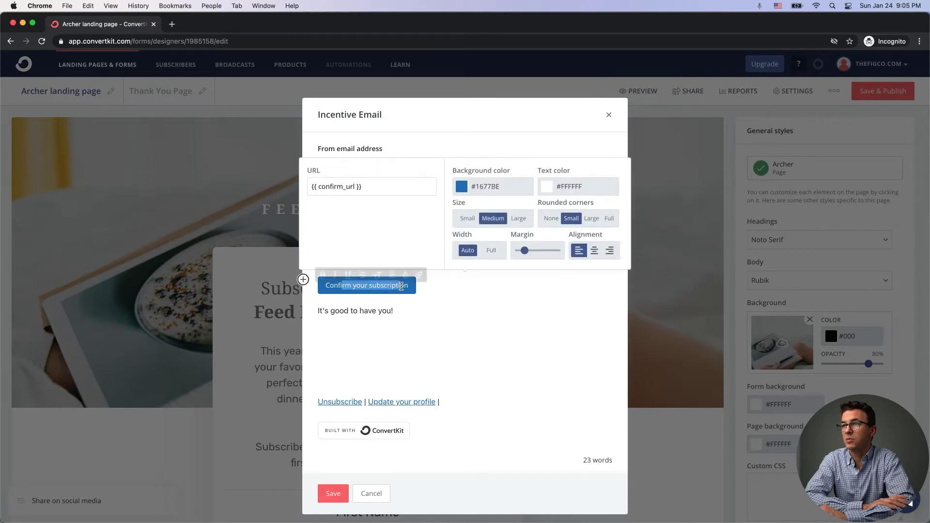
left_click(462, 295)
scroll(461, 295, "down", 1)
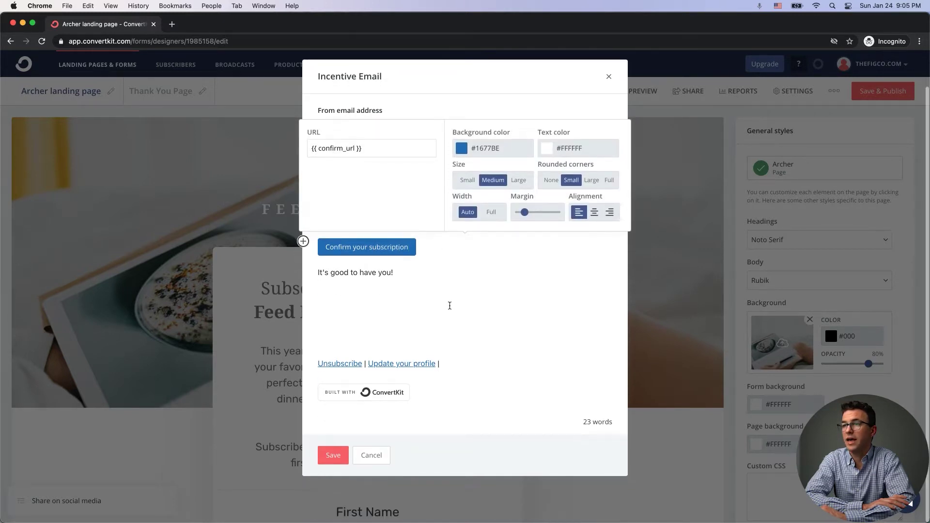
left_click(411, 131)
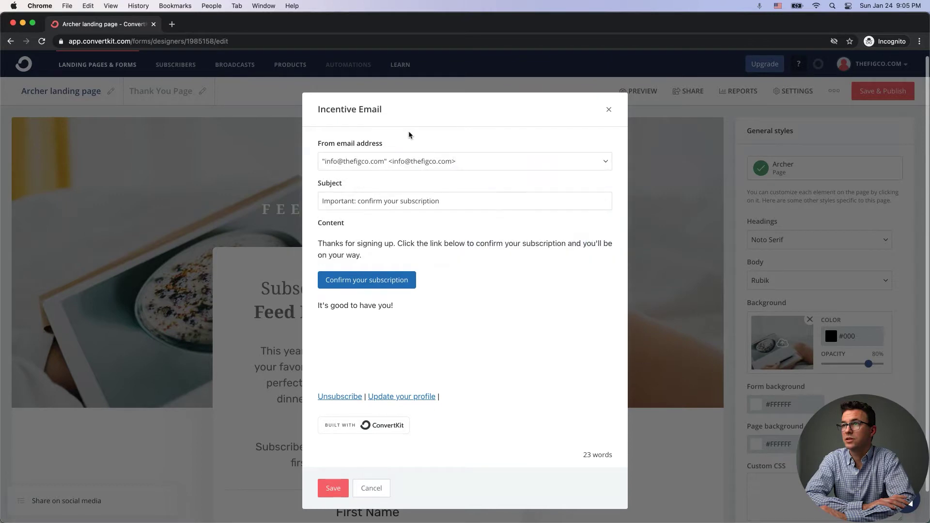
scroll(461, 239, "down", 2)
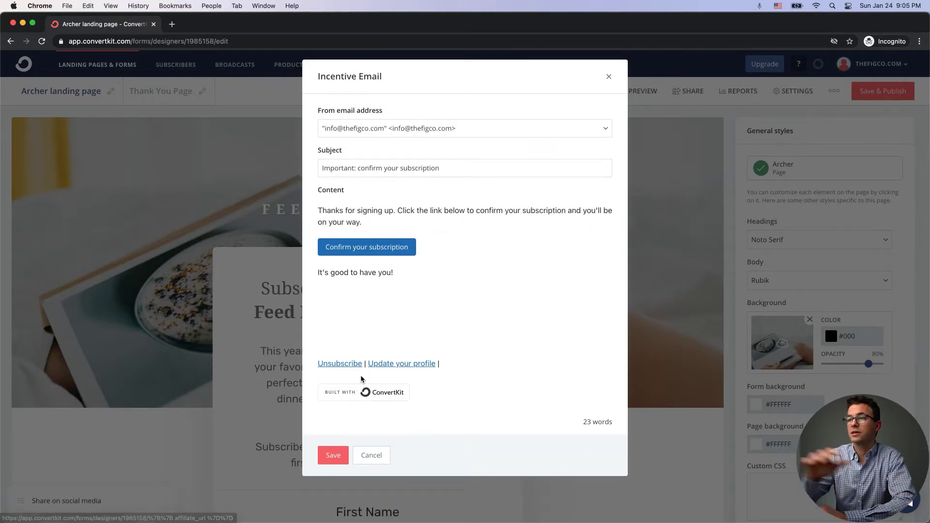
left_click(333, 455)
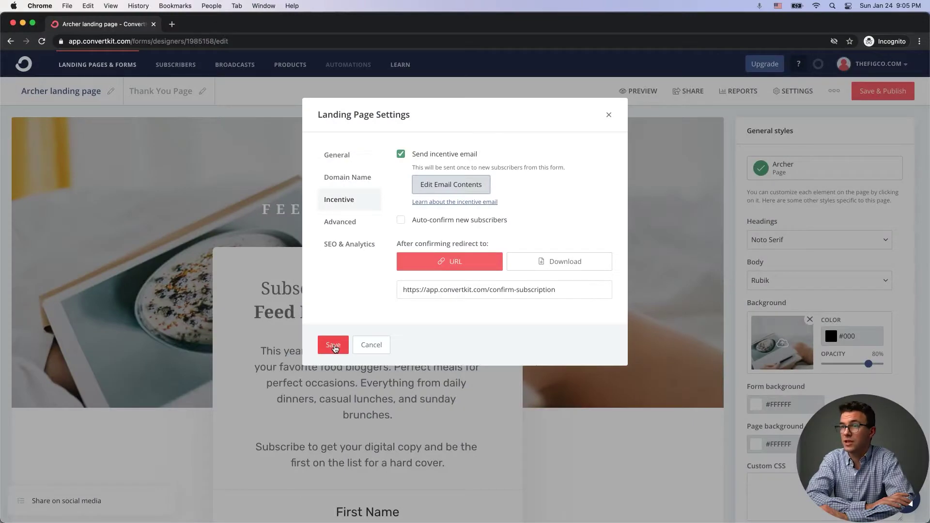
left_click(333, 344)
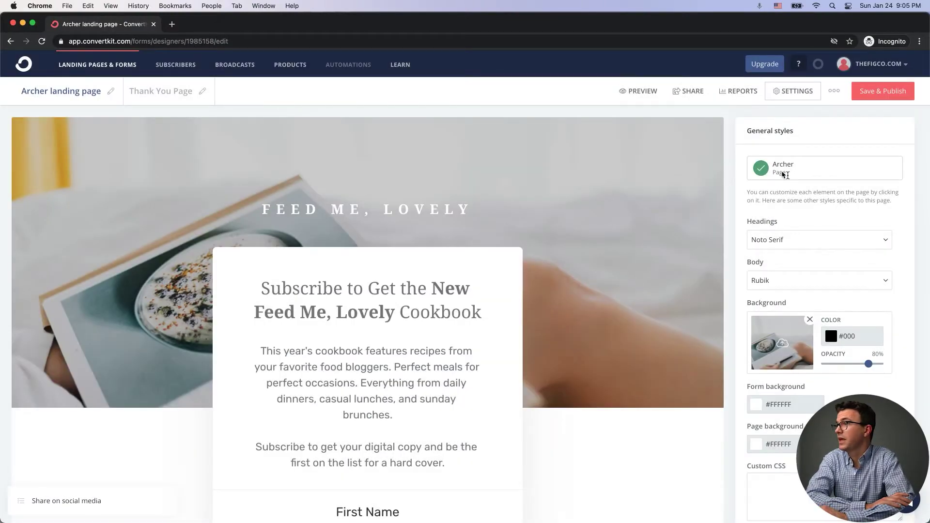
Set the custom domain deft-speaker-7256.ck.page with page URL 'helllo' and save.
left_click(794, 92)
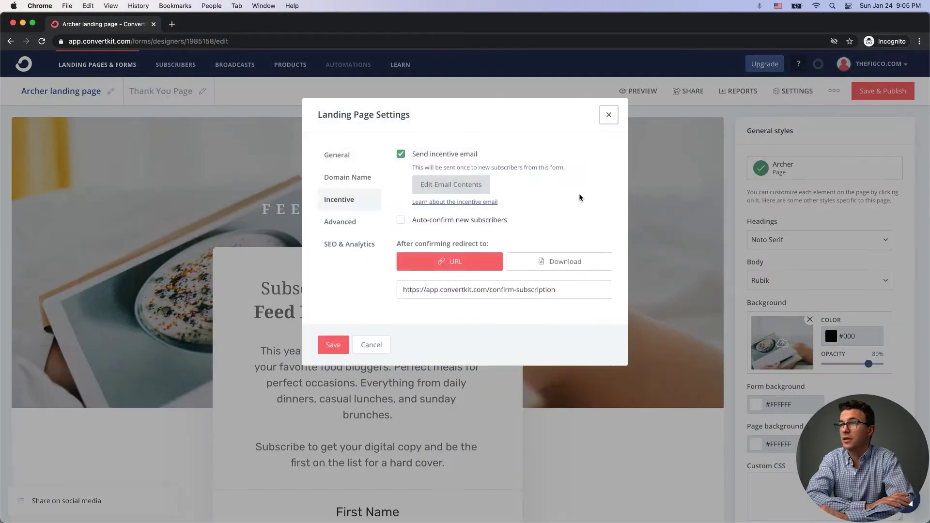
left_click(336, 178)
left_click(439, 174)
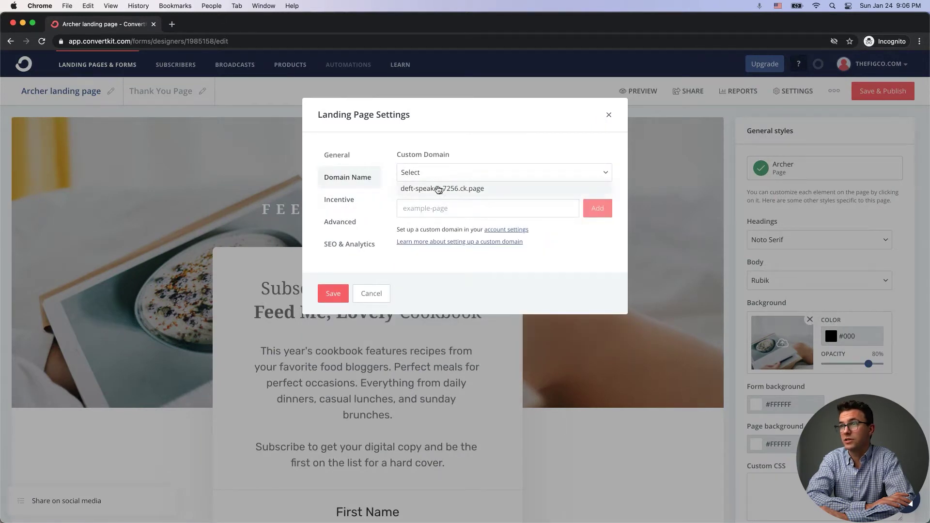
left_click(440, 189)
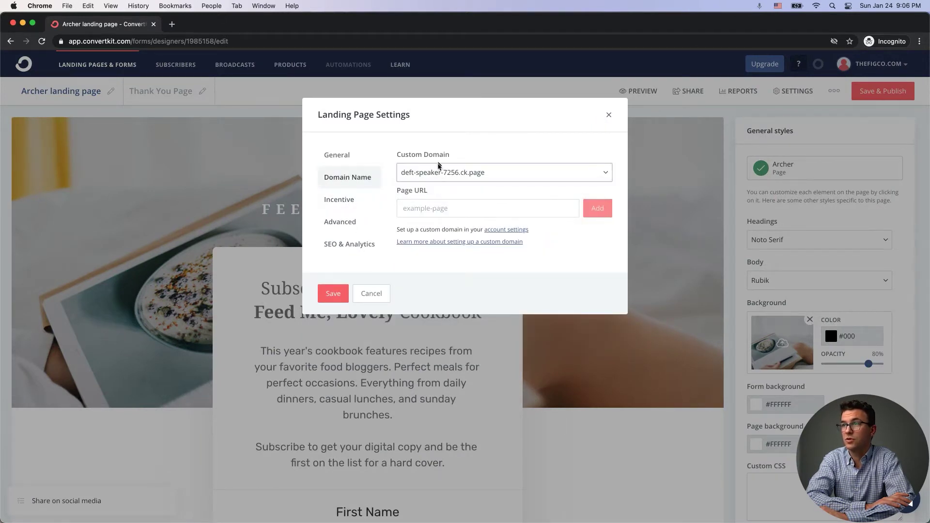
left_click(434, 214)
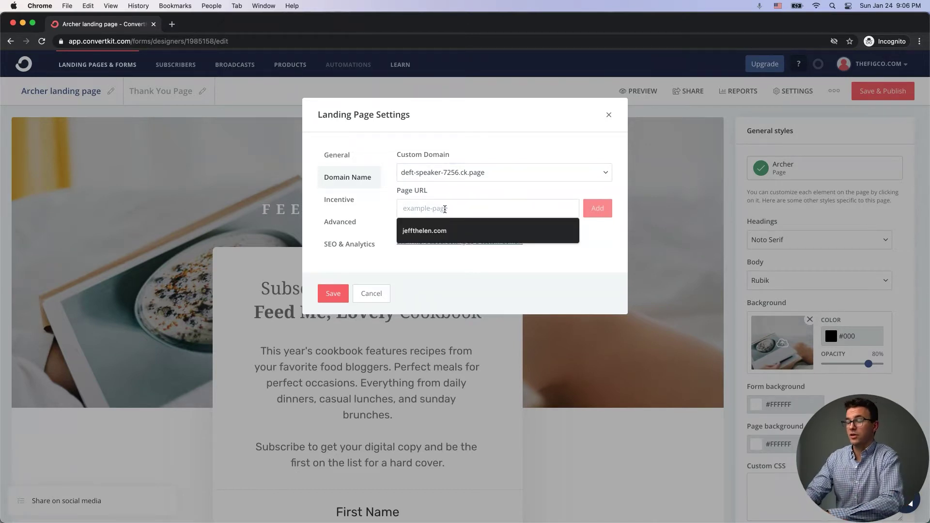
type("helllo")
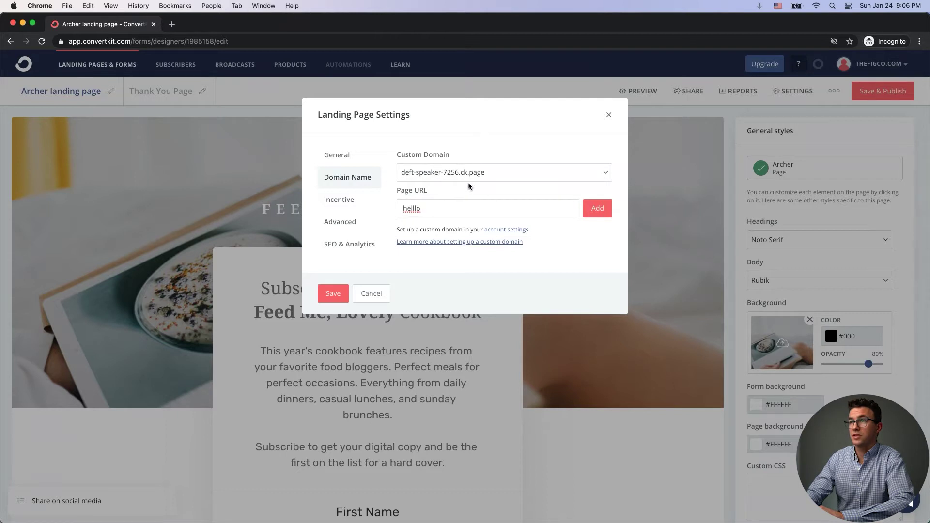
left_click(598, 211)
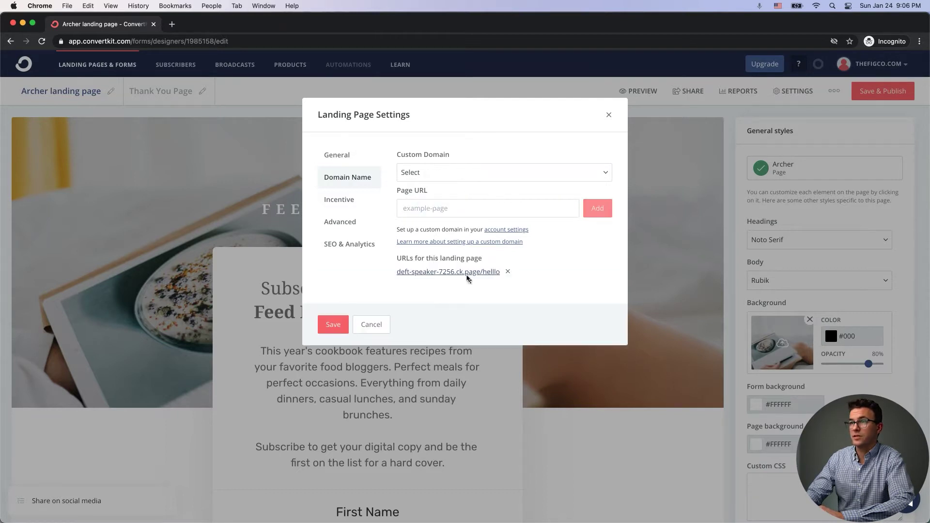
left_click(329, 325)
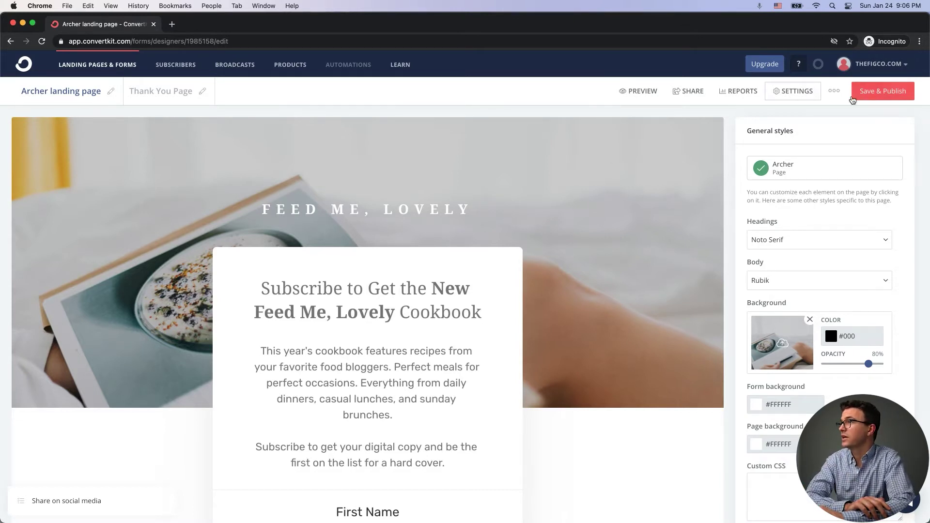
Save and publish the landing page and copy its share URL.
left_click(889, 95)
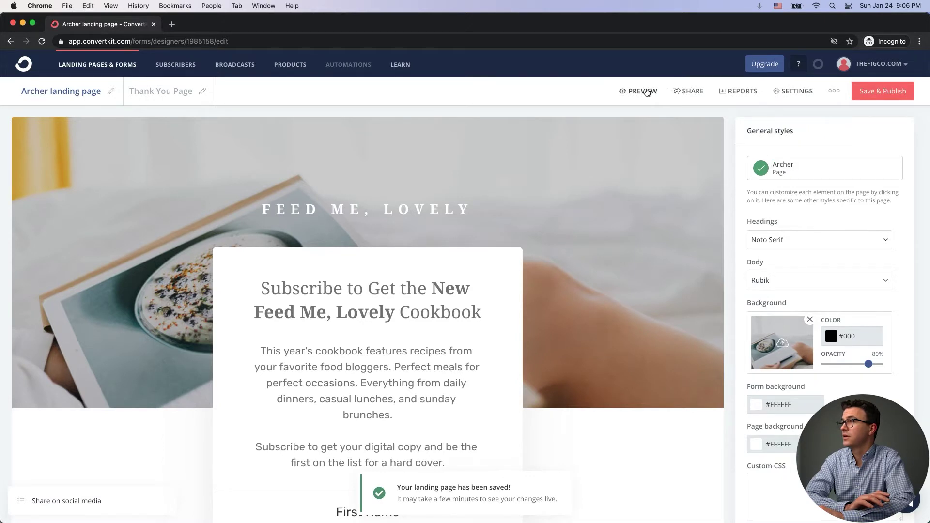
mouse_move(692, 91)
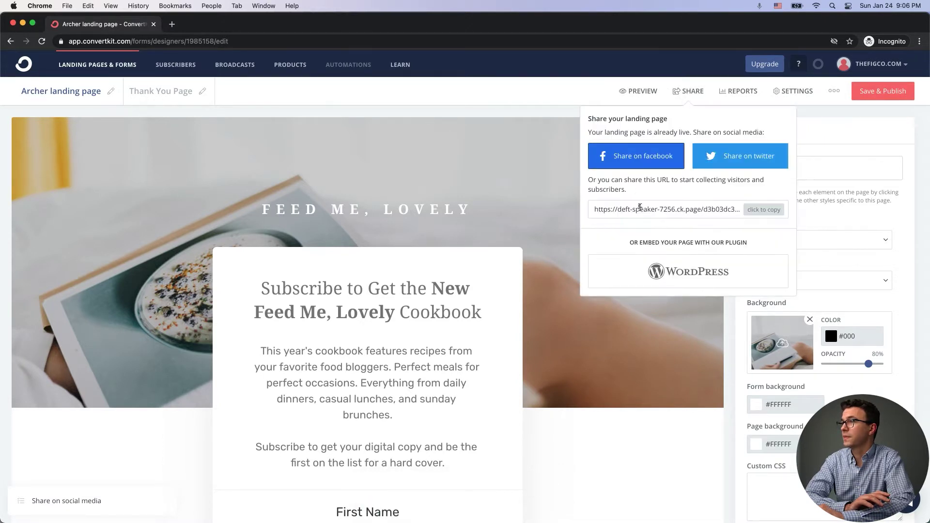
left_click(764, 210)
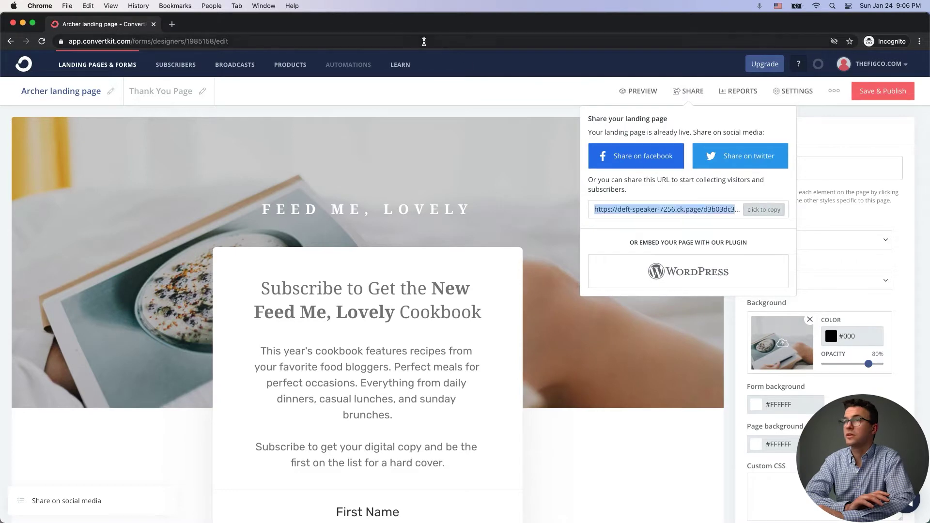
Check the live landing page in a new tab, then go to the Subscribers page.
left_click(171, 24)
type("https://deft-speaker-7256.ck.page/d3b03dc3b6")
key("Return")
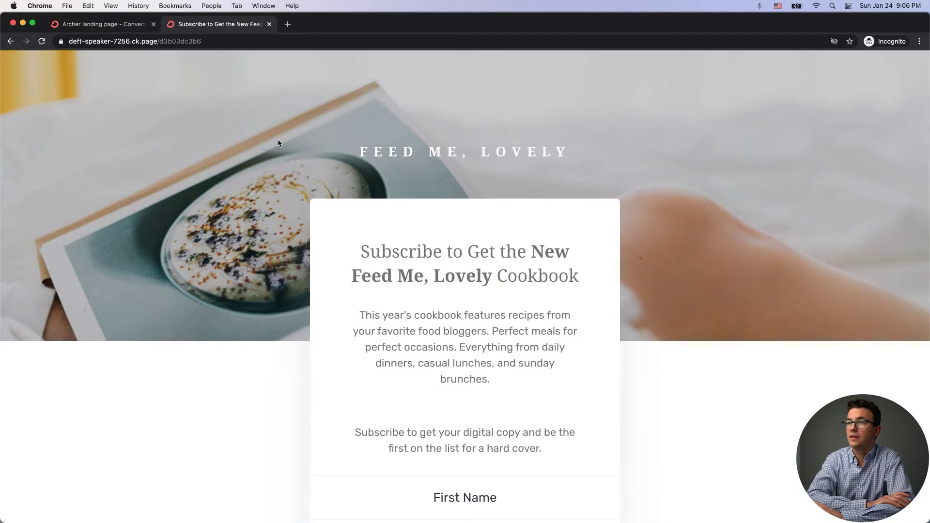
scroll(360, 222, "down", 5)
scroll(359, 222, "up", 5)
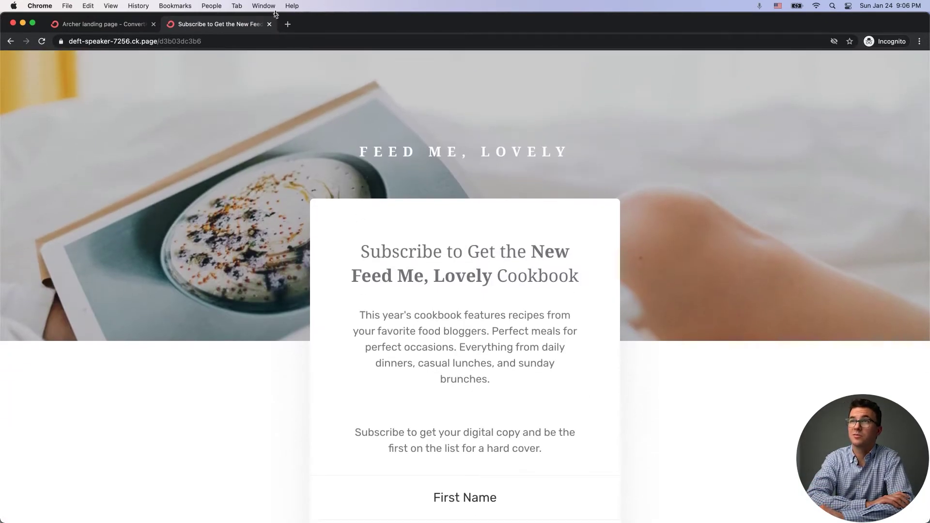
left_click(269, 25)
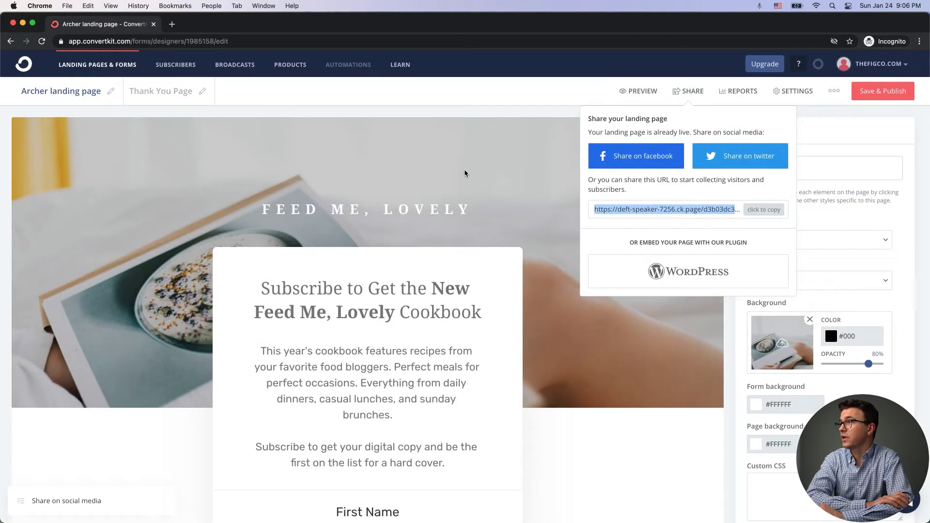
left_click(888, 95)
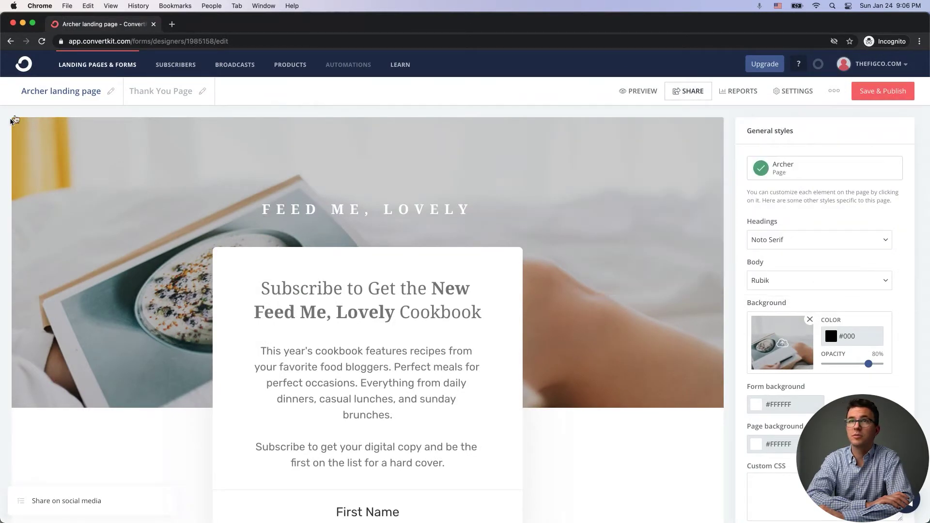
left_click(25, 65)
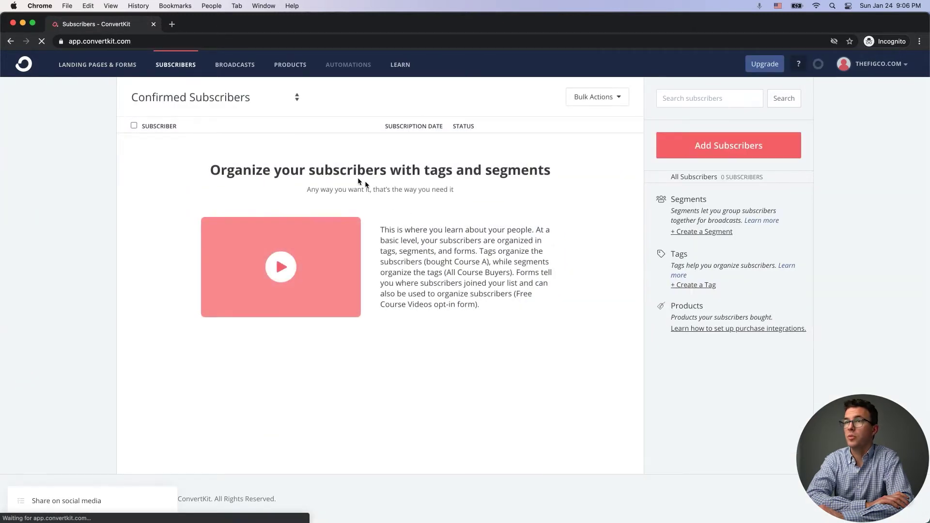
Create a subscriber tag named 'Beginner Chef'.
left_click_drag(306, 170, 524, 190)
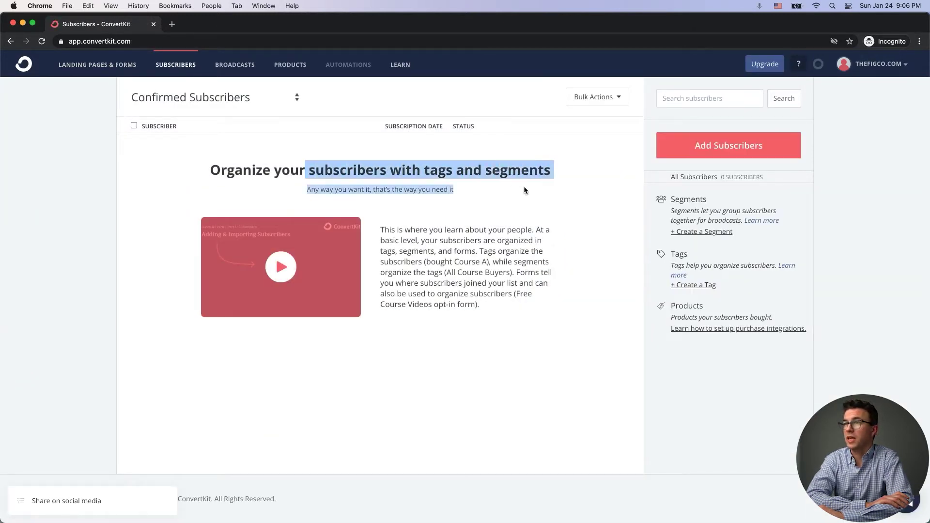
left_click(693, 287)
left_click(351, 140)
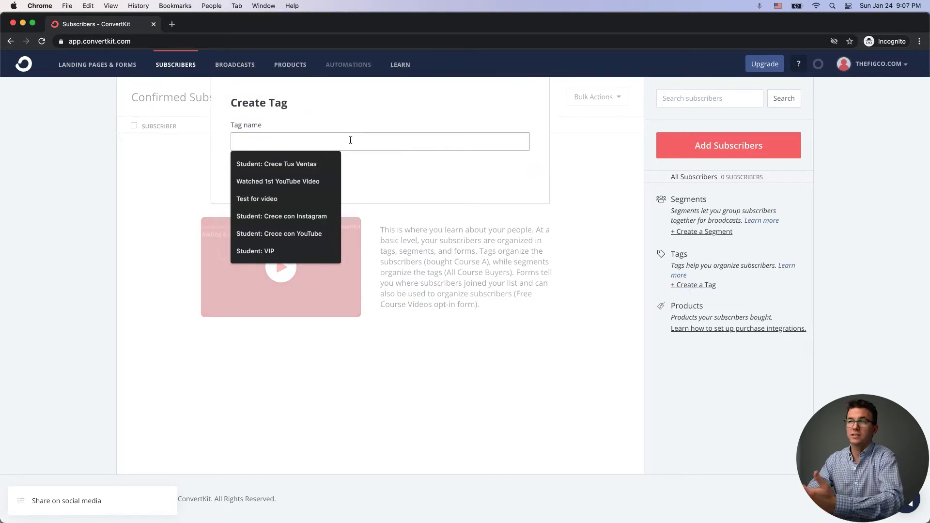
type("Beginner Che")
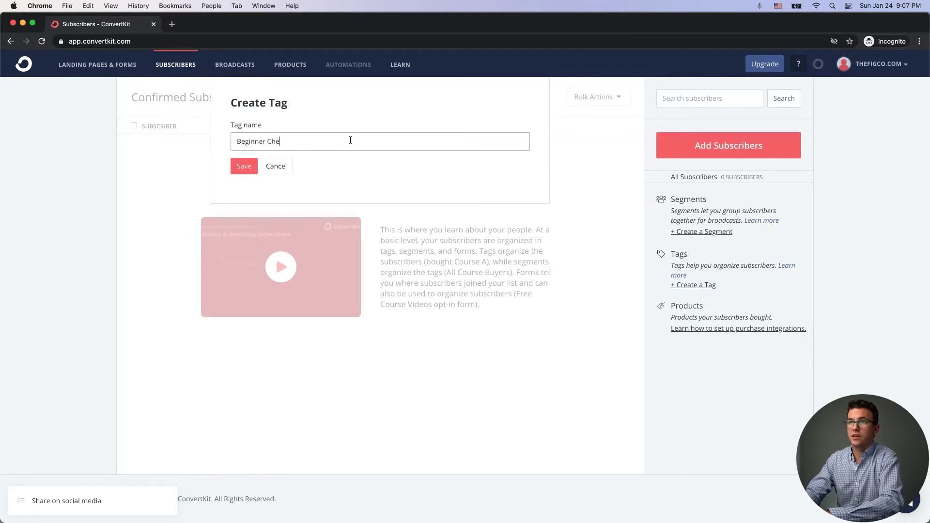
type("f")
left_click(241, 167)
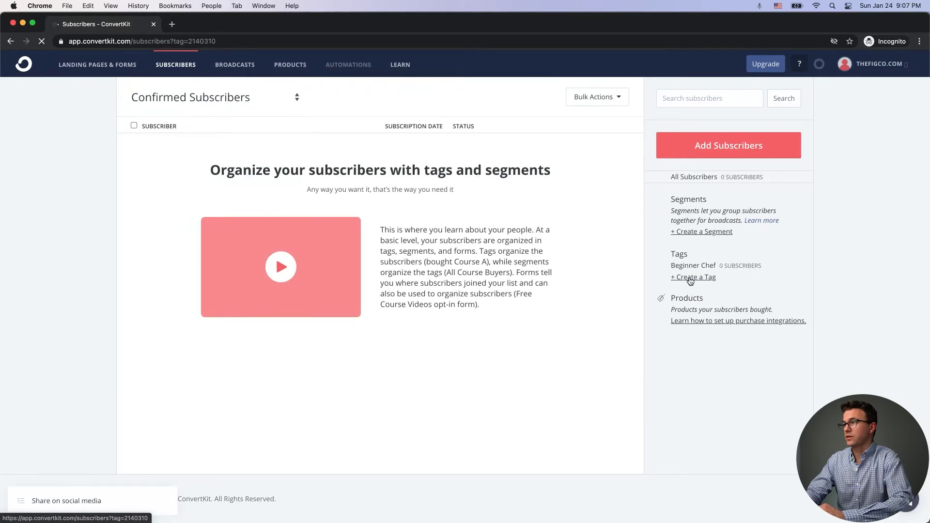
Create a second tag named 'Cook at Home'.
left_click(690, 279)
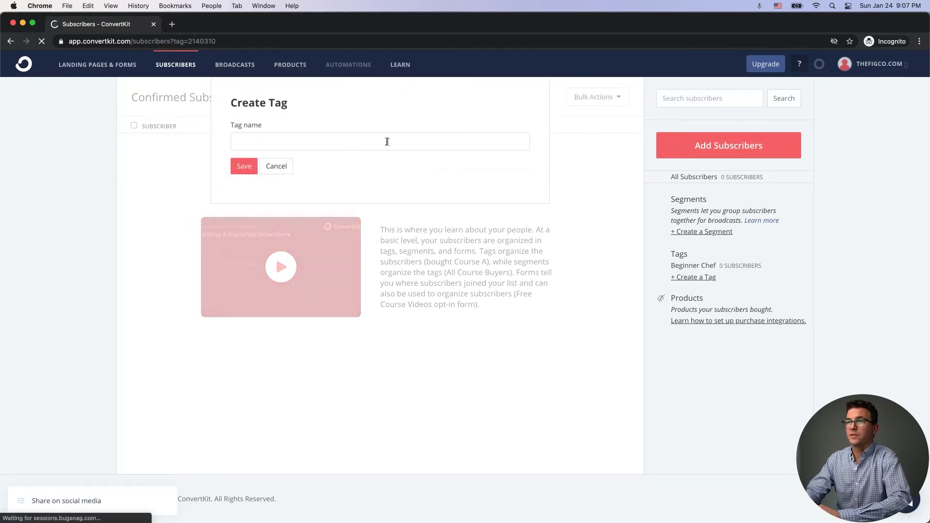
left_click(369, 141)
type("Cook at Home")
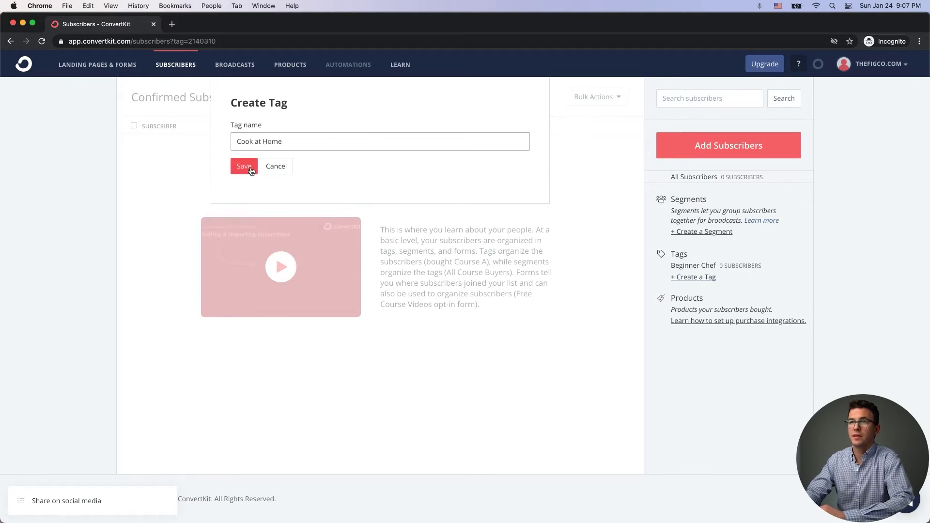
left_click(248, 167)
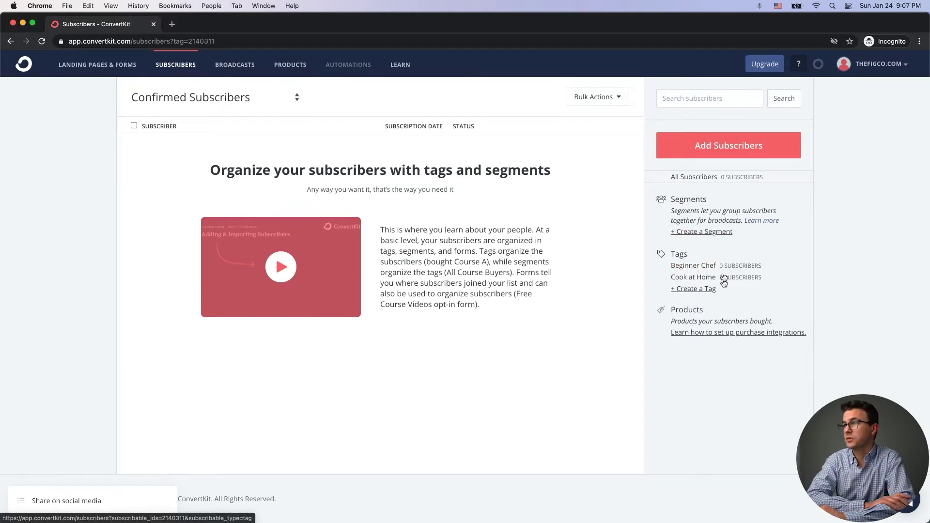
Upload ConvertKit Upload Test.csv through the Import a CSV option.
left_click(730, 152)
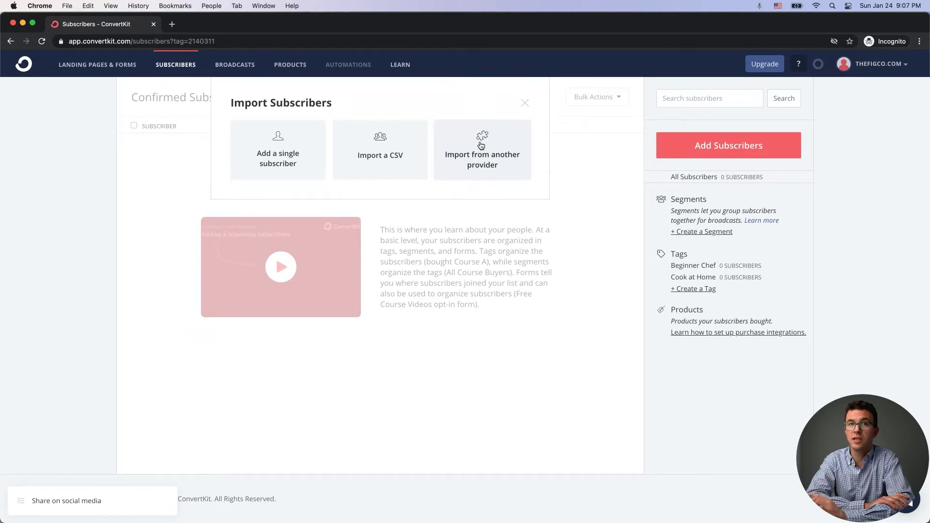
left_click(388, 148)
key("super+Tab")
left_click_drag(424, 130, 727, 106)
left_click_drag(604, 144, 343, 334)
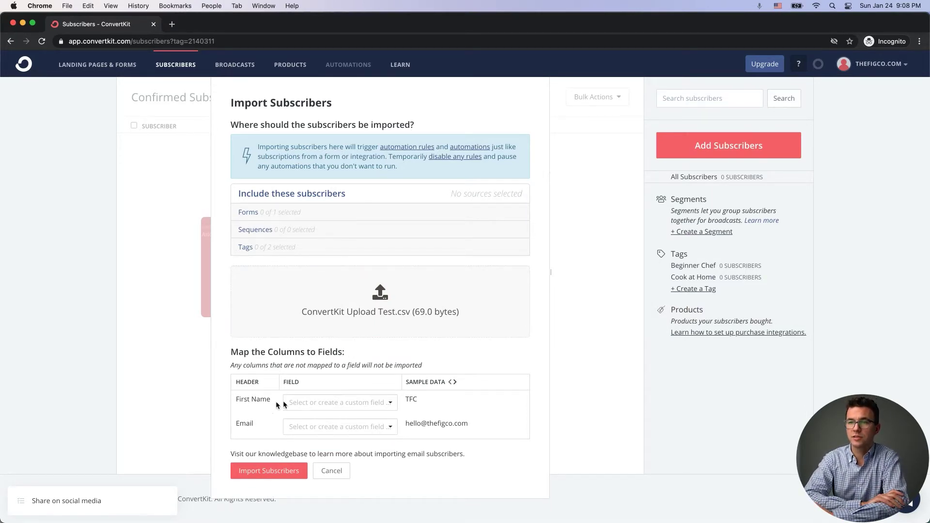
Map the CSV columns to the First name and Email fields.
left_click(317, 403)
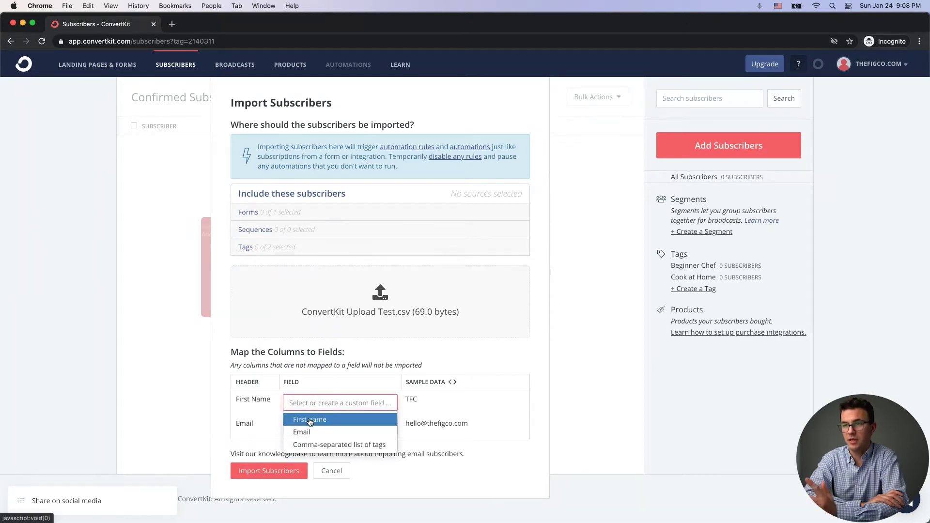
left_click(310, 420)
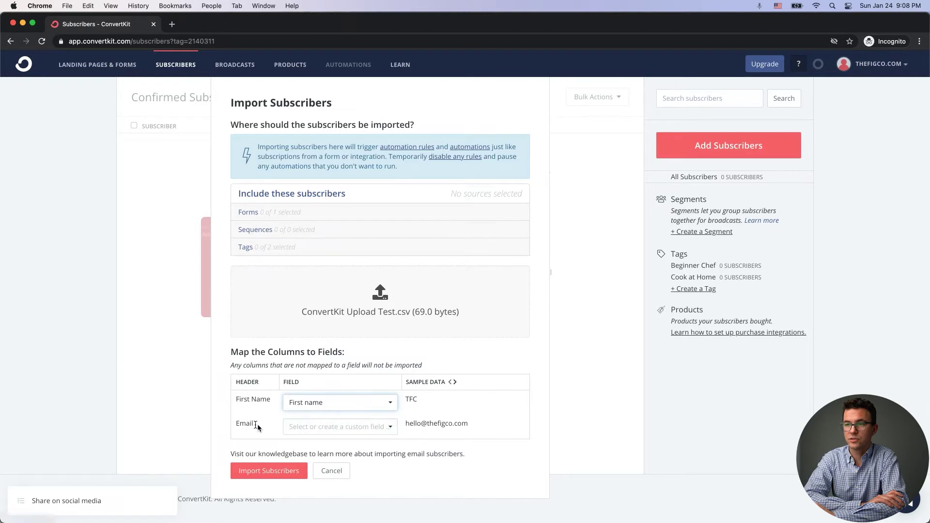
left_click(310, 425)
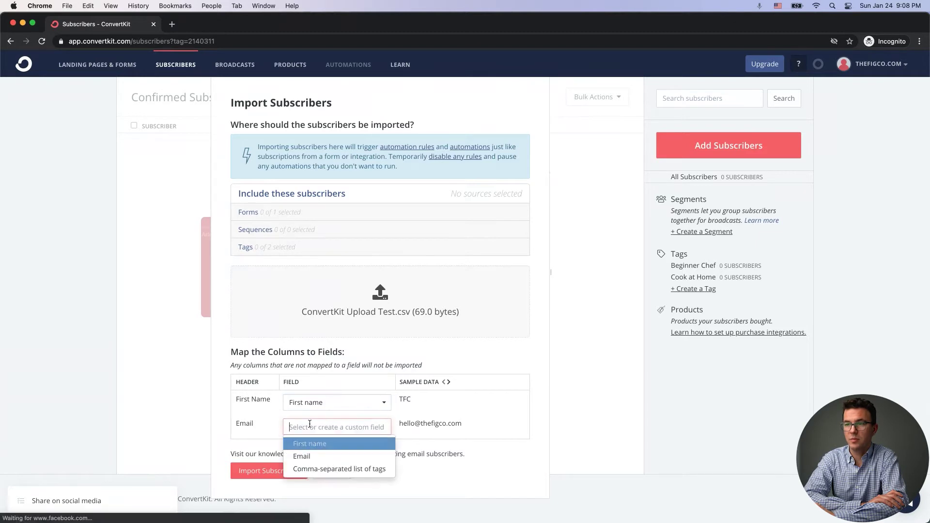
left_click(311, 460)
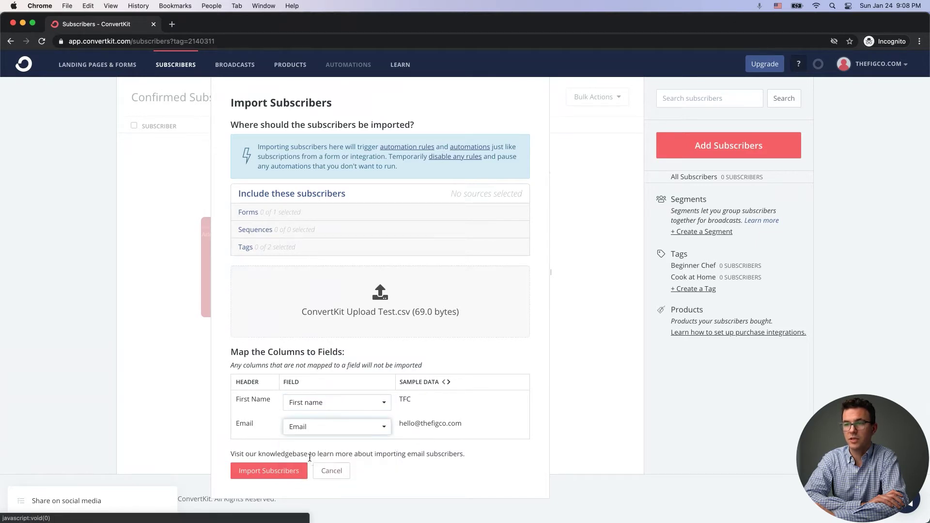
Tag the imported subscribers Cook at Home, run the import, and reload the page.
left_click(281, 471)
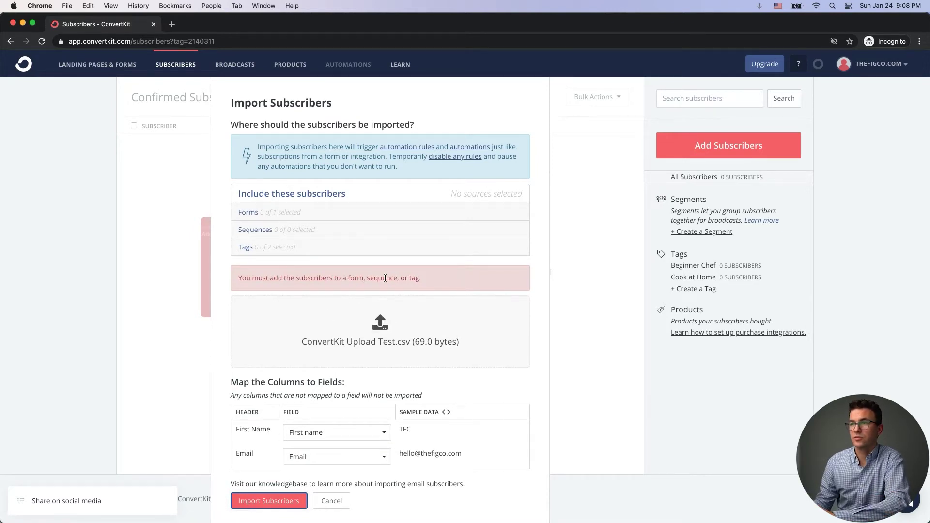
left_click(261, 249)
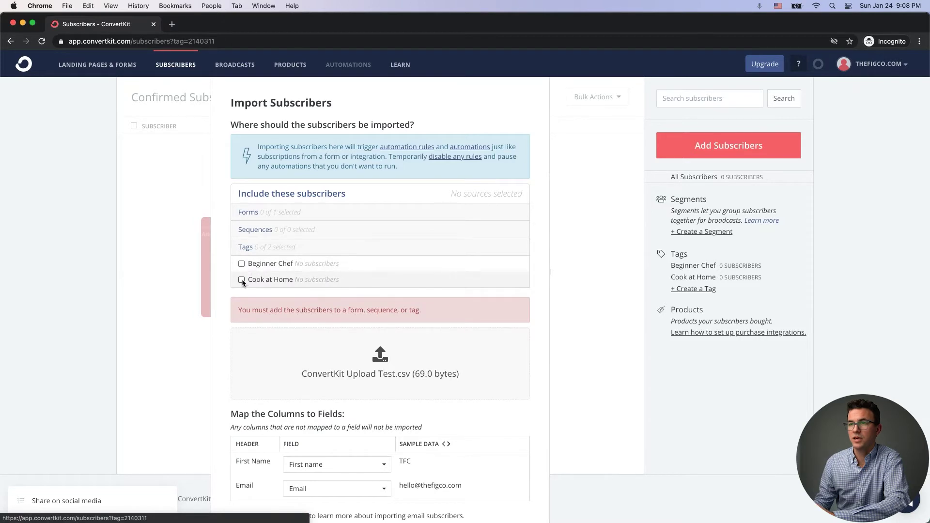
left_click(242, 280)
scroll(236, 480, "down", 1)
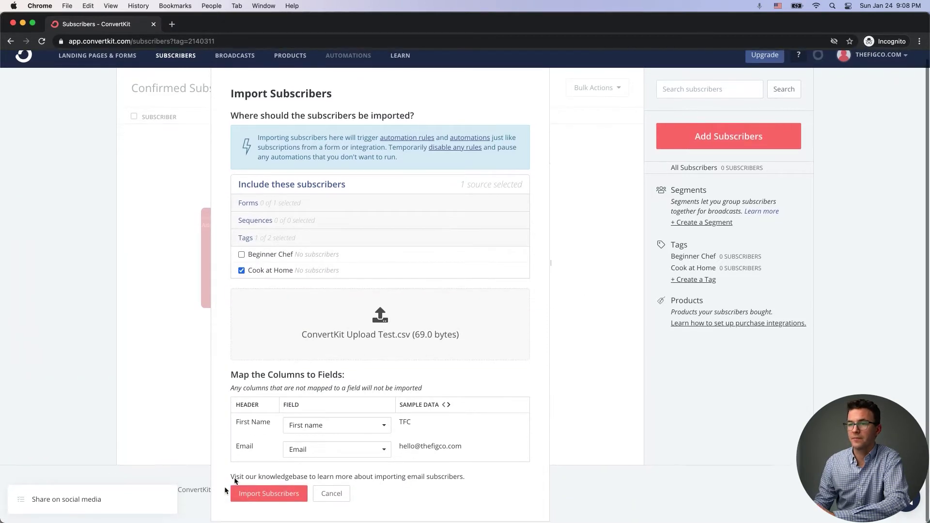
left_click(256, 498)
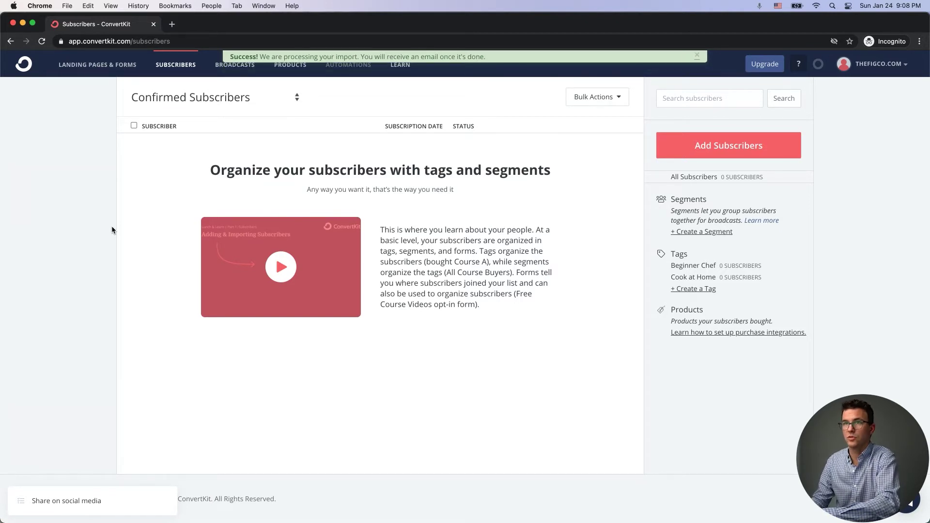
key("super+r")
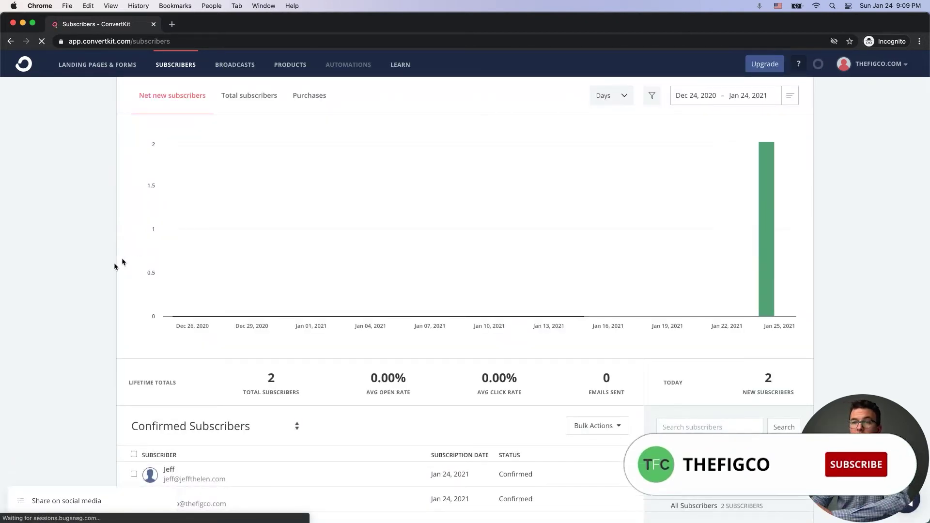
Add a Phone custom field to the imported subscriber.
scroll(127, 223, "down", 2)
scroll(128, 225, "down", 3)
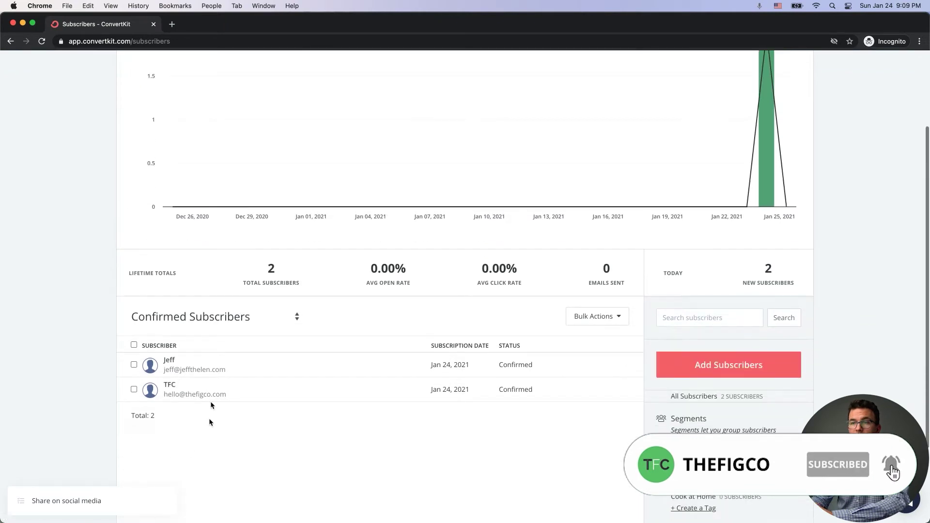
scroll(97, 334, "up", 5)
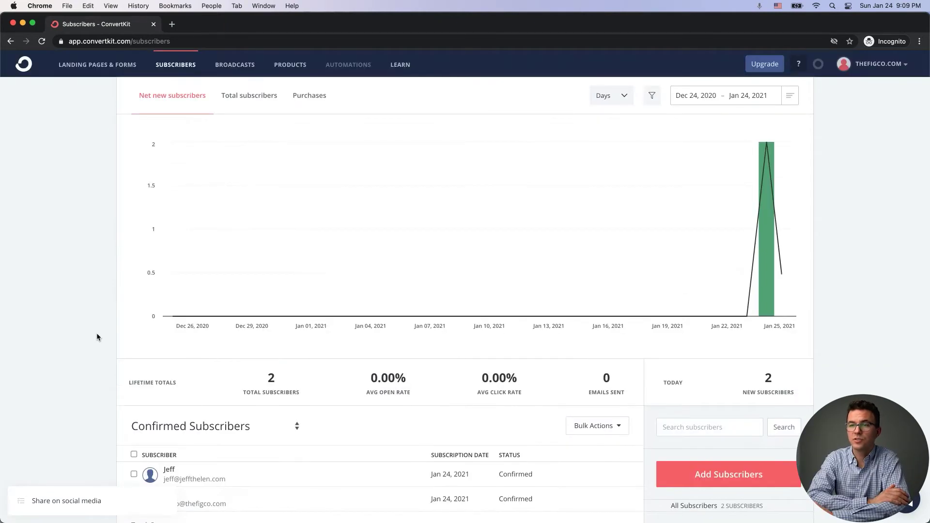
scroll(97, 335, "down", 1)
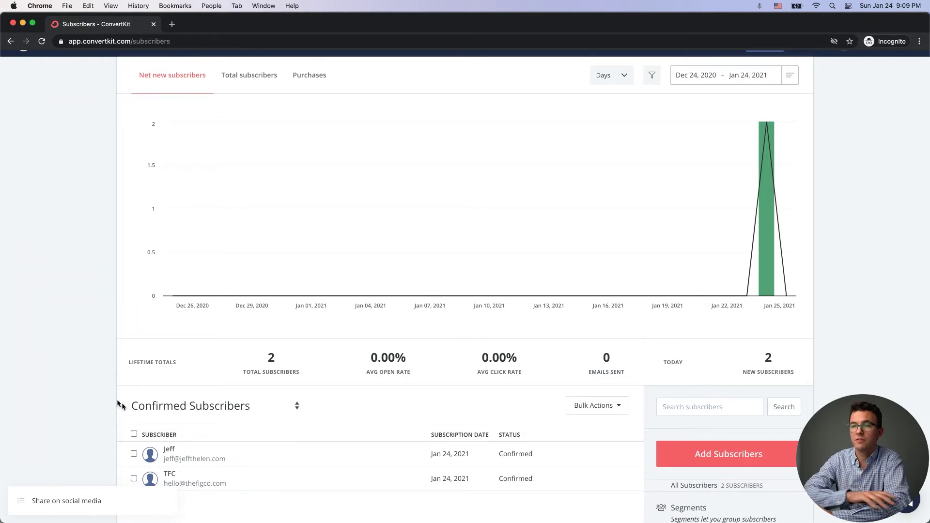
scroll(109, 415, "down", 2)
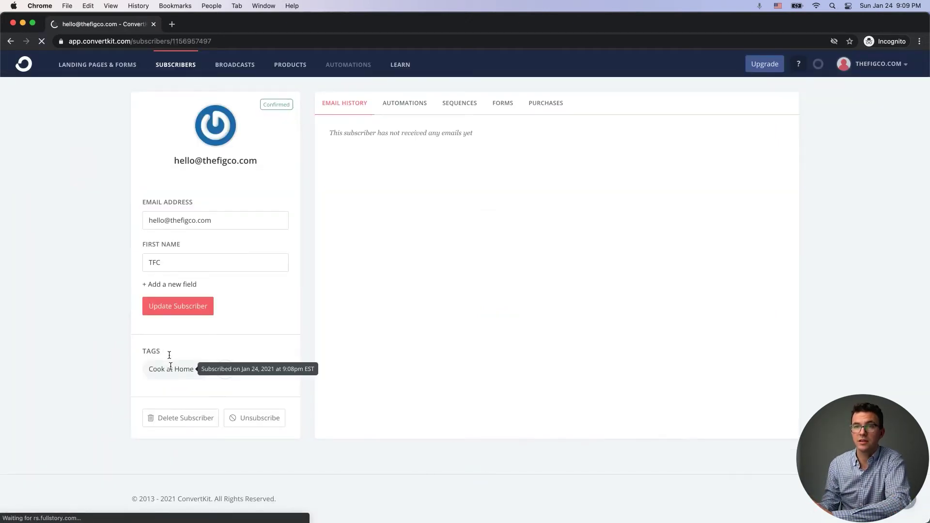
left_click(162, 287)
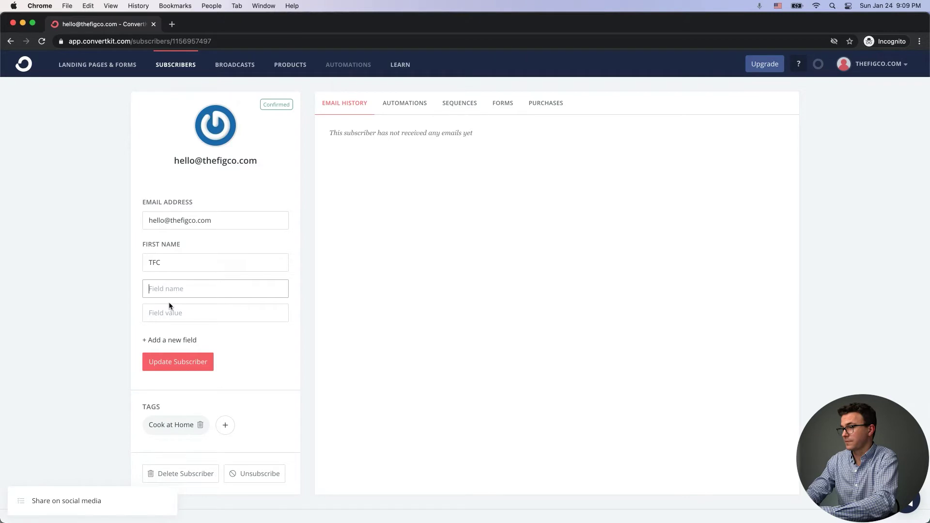
type("Phone")
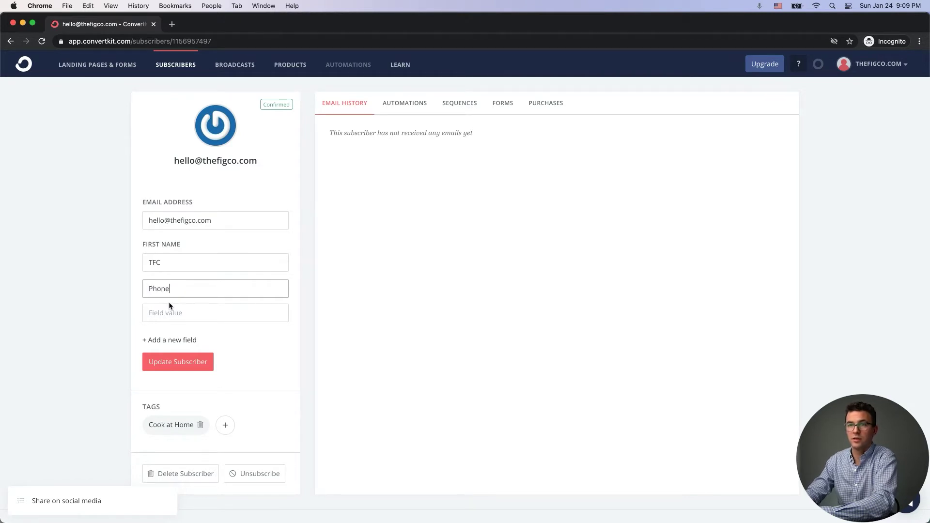
key("Return")
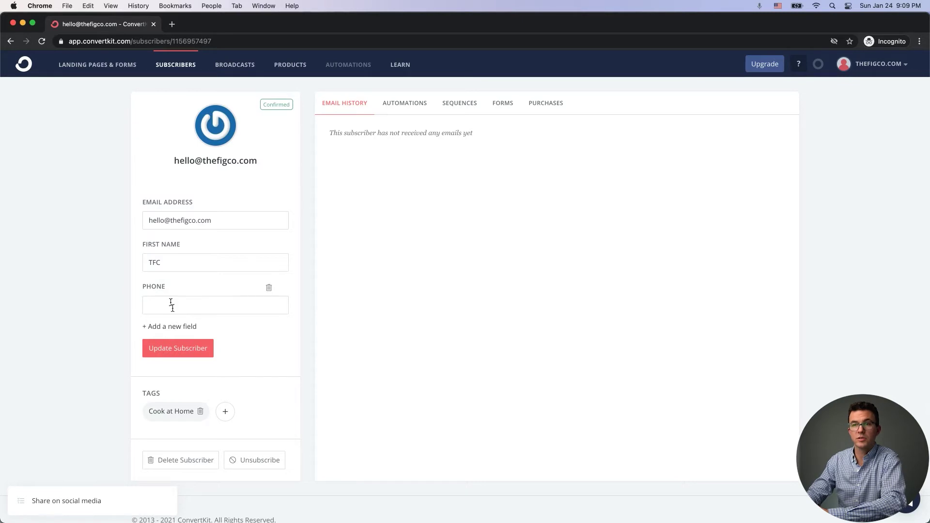
Add a Country custom field, update the subscriber, and return to the Subscribers list.
left_click(174, 327)
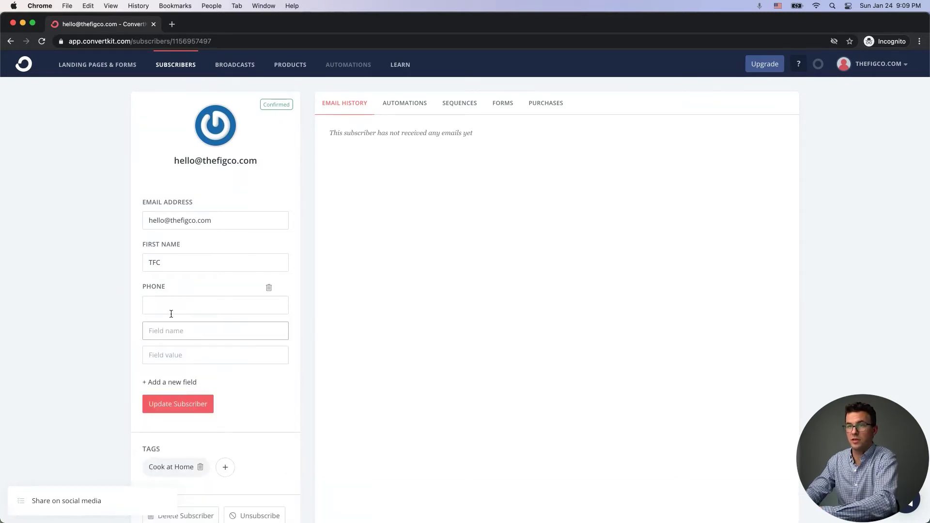
type("Cou")
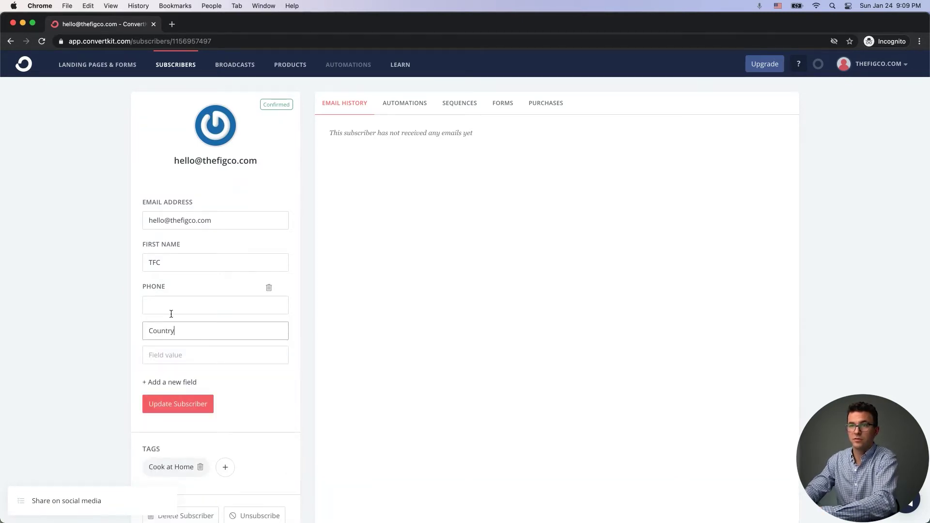
type("ntry")
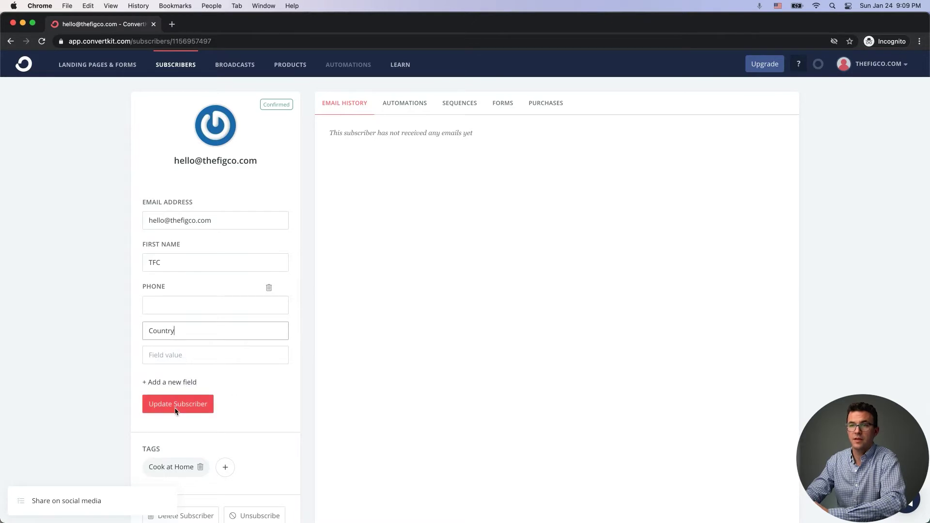
left_click(176, 407)
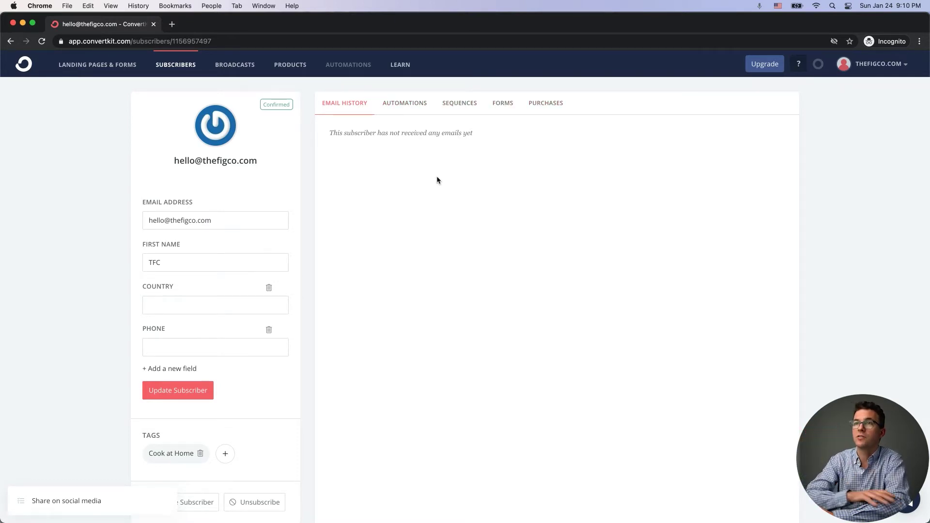
key("super+bracketleft")
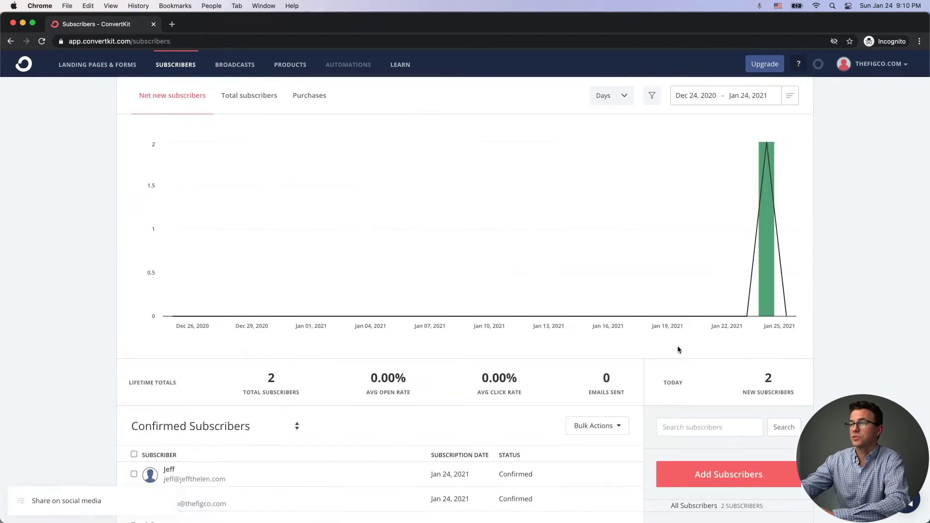
scroll(734, 387, "down", 5)
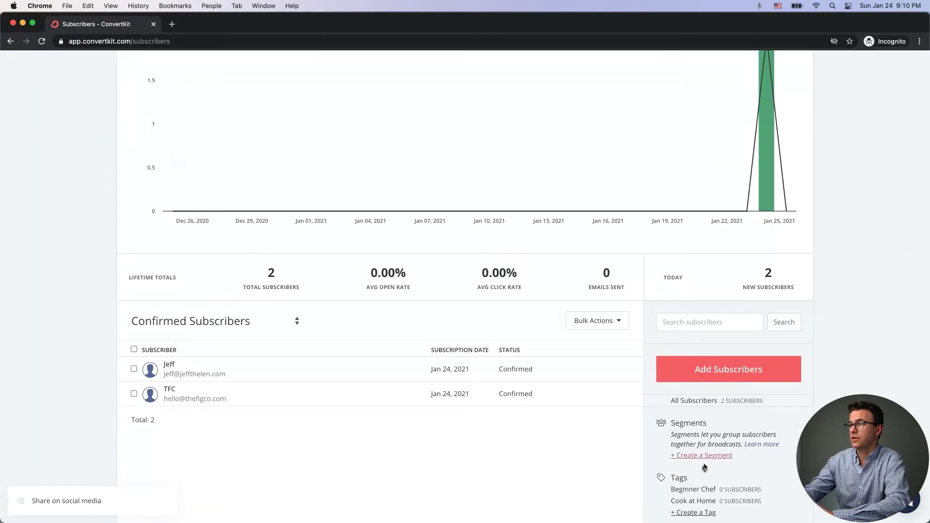
scroll(701, 505, "down", 3)
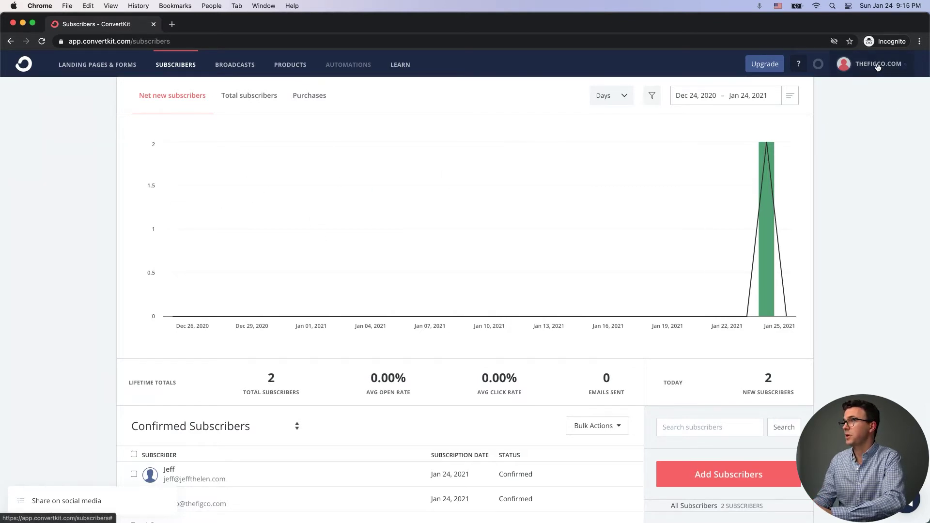
left_click(877, 67)
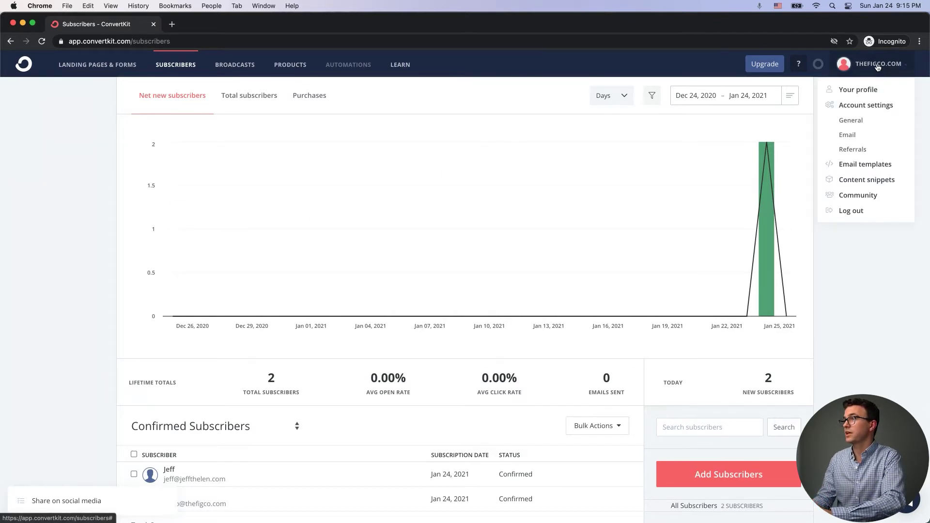
In Account Info, enter the company name and replace the account domain with a matching one.
left_click(854, 103)
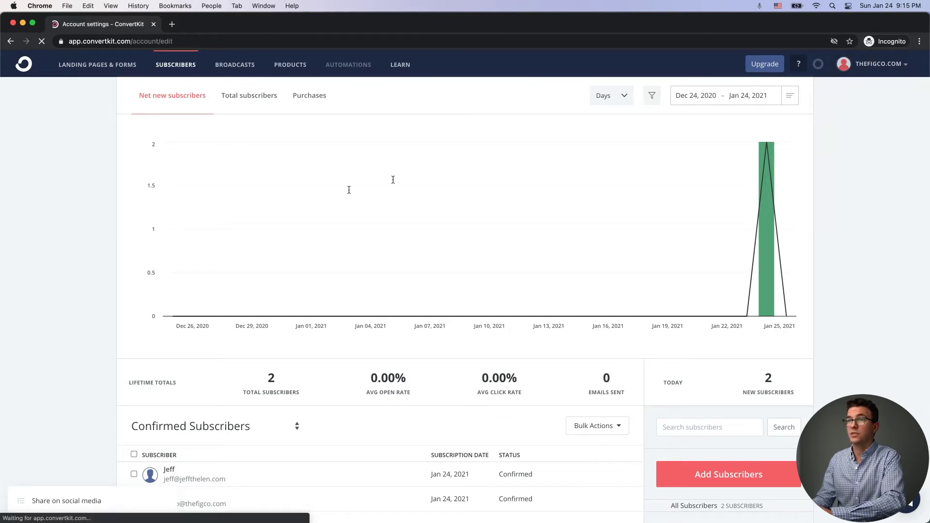
left_click(319, 180)
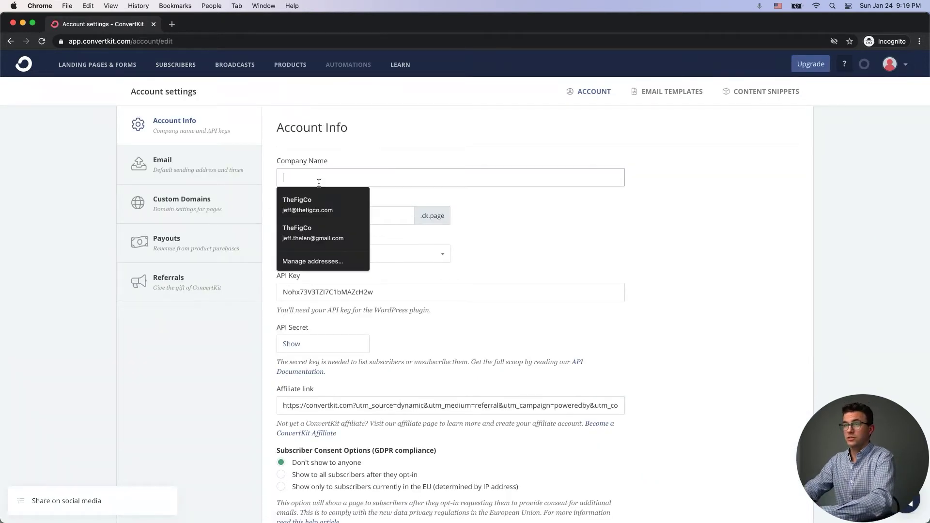
type("Jeff The Chef")
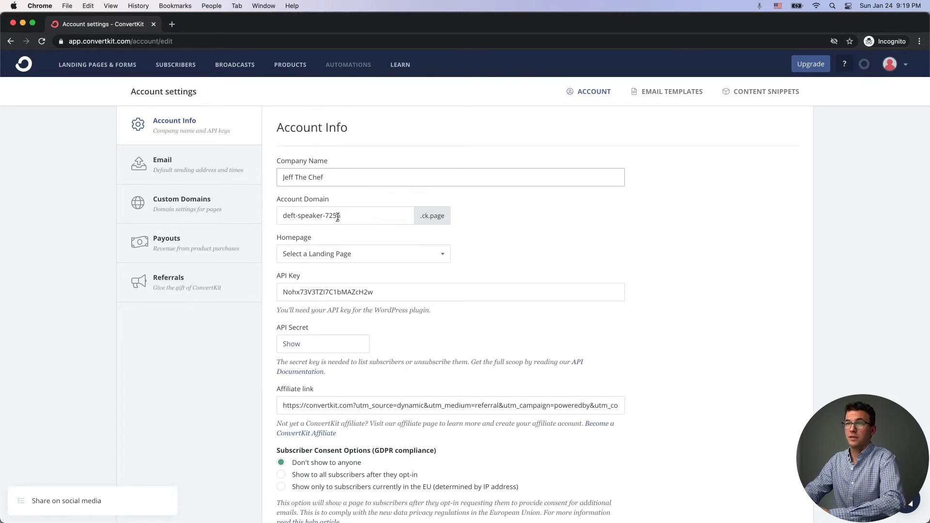
triple_click(337, 215)
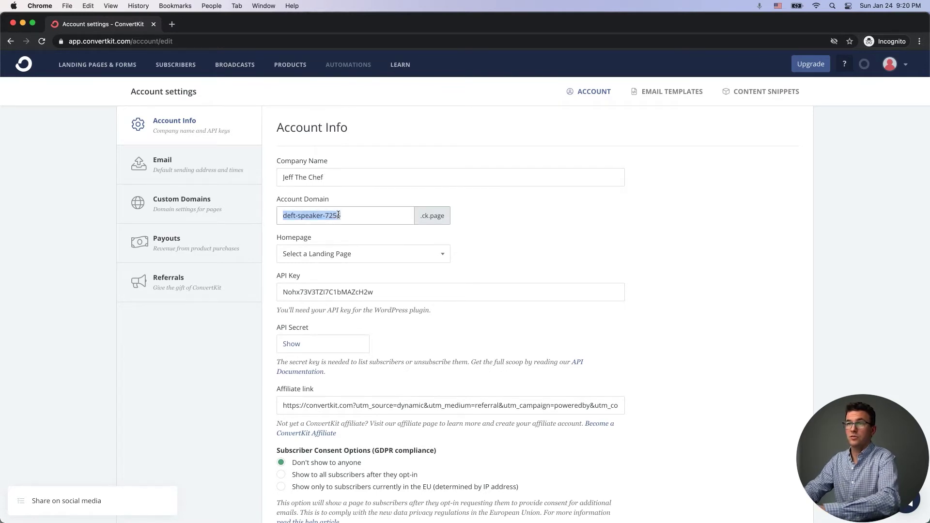
type("jeffthechef")
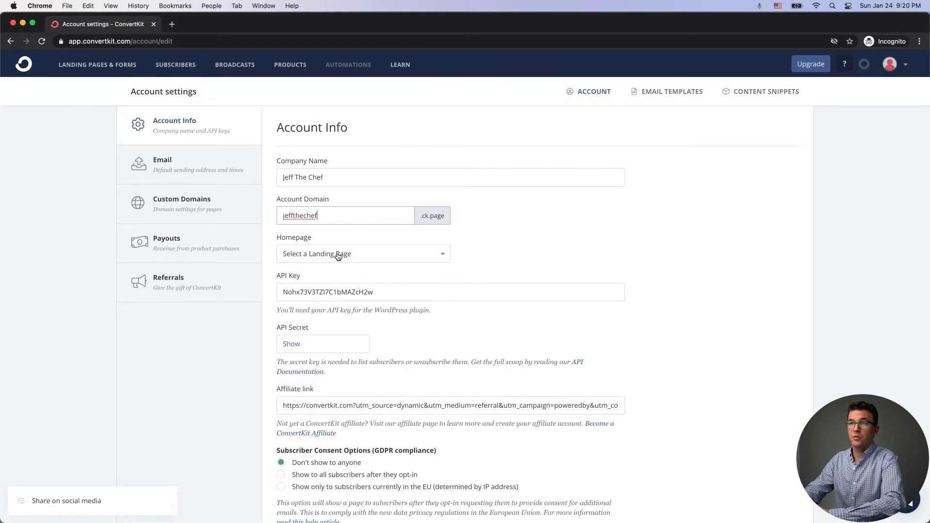
left_click(380, 234)
Make Archer landing page the homepage and save the account settings.
left_click(368, 258)
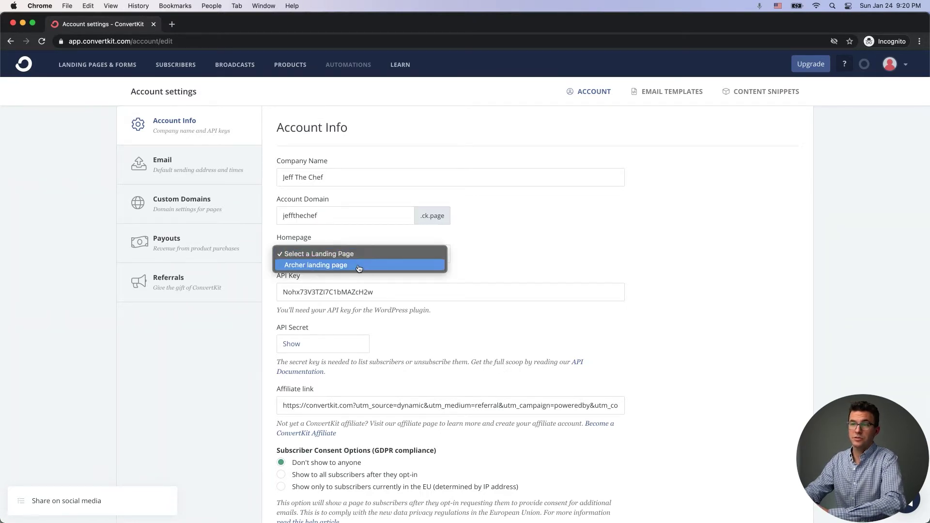
left_click(359, 266)
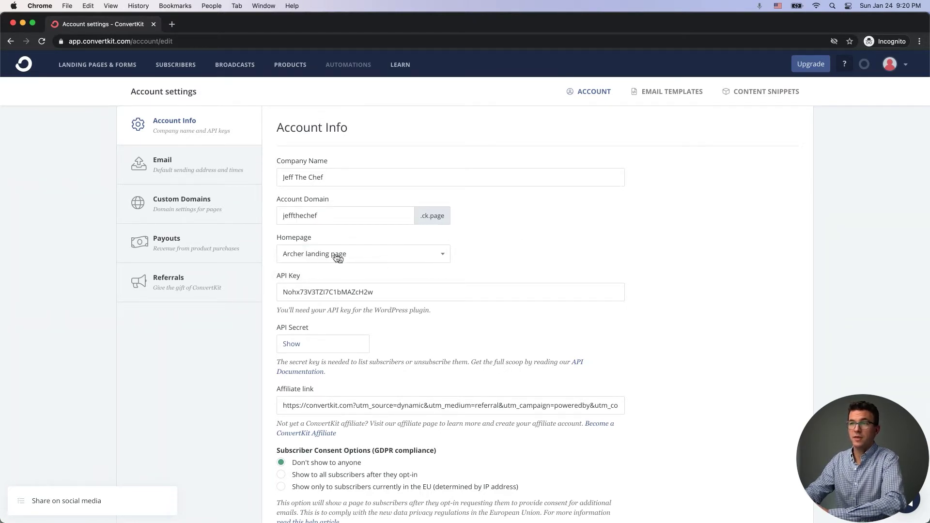
scroll(548, 245, "down", 5)
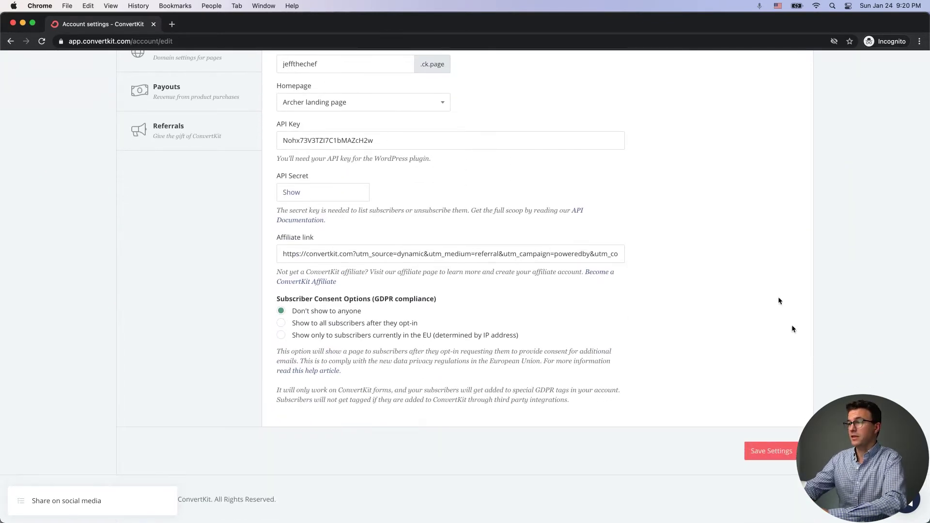
left_click(750, 452)
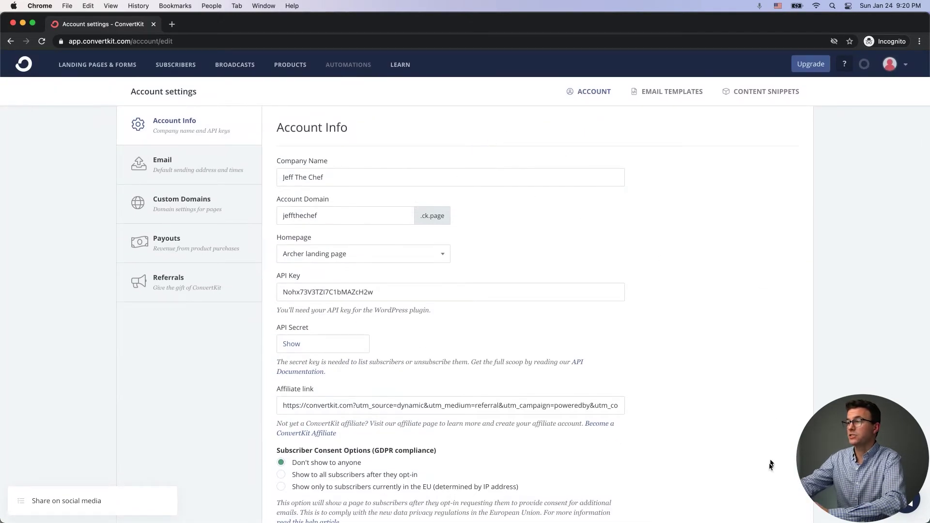
scroll(765, 456, "down", 5)
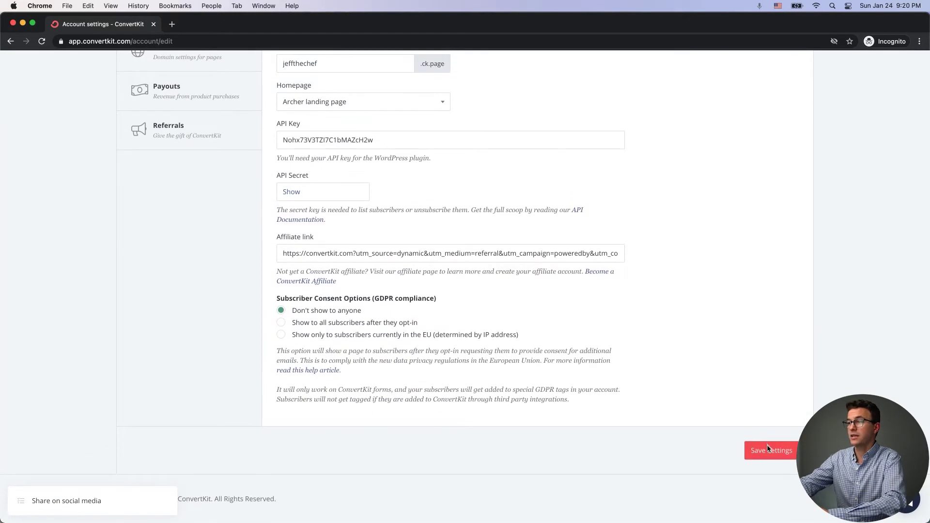
left_click(767, 451)
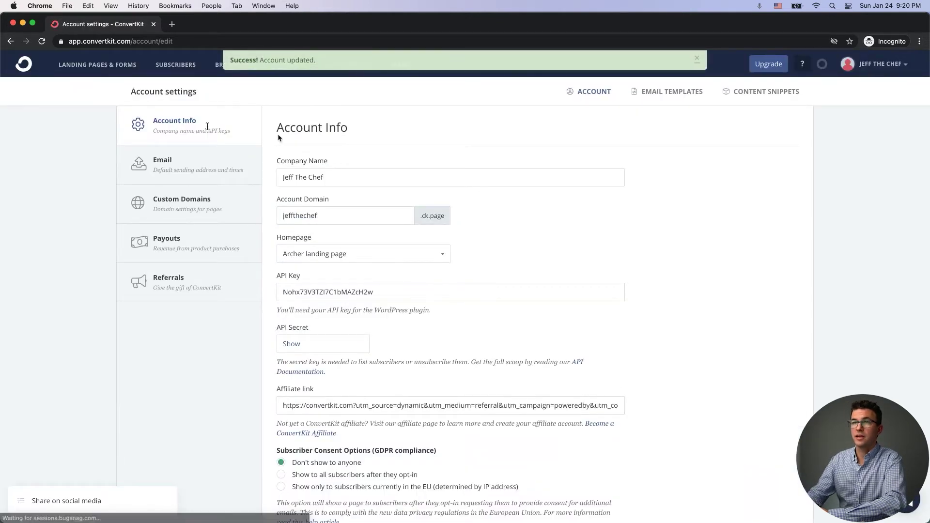
left_click(169, 167)
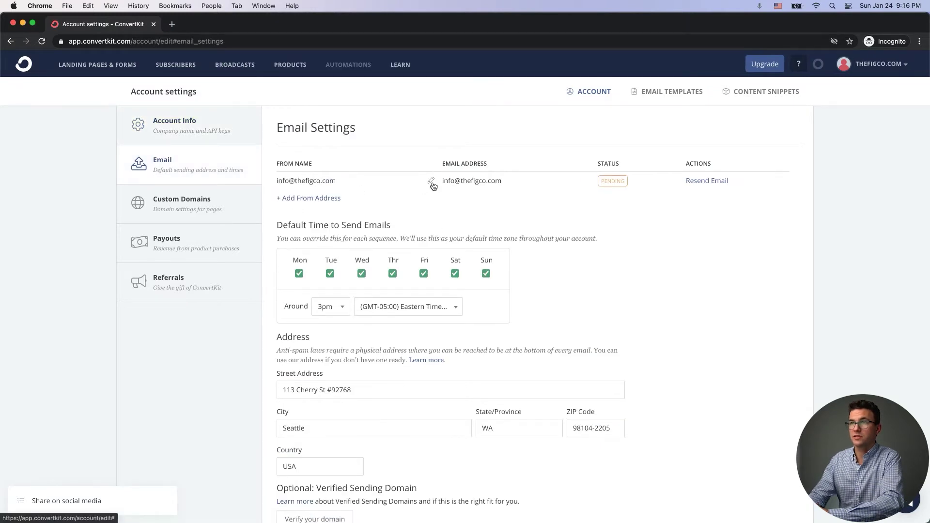
Edit the sender's From Name, replacing the part before the @ with the initials.
left_click_drag(284, 163, 345, 184)
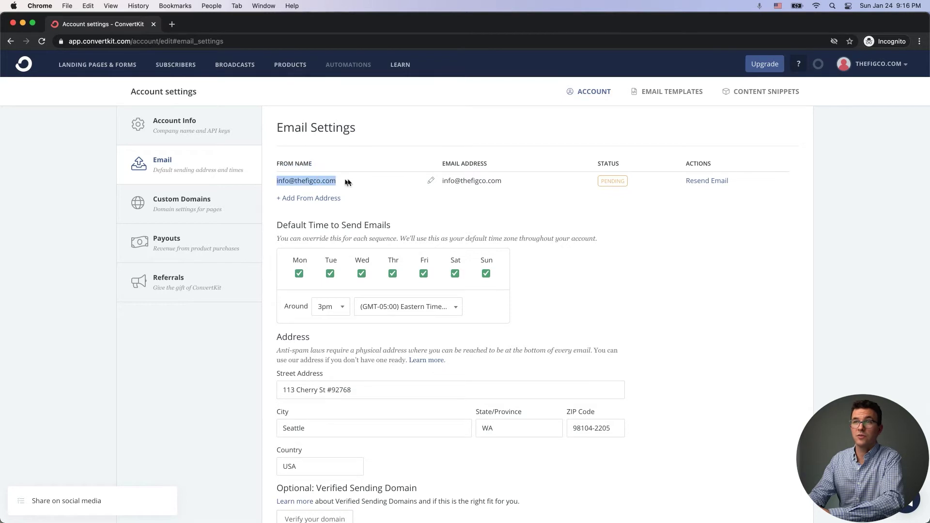
left_click(431, 180)
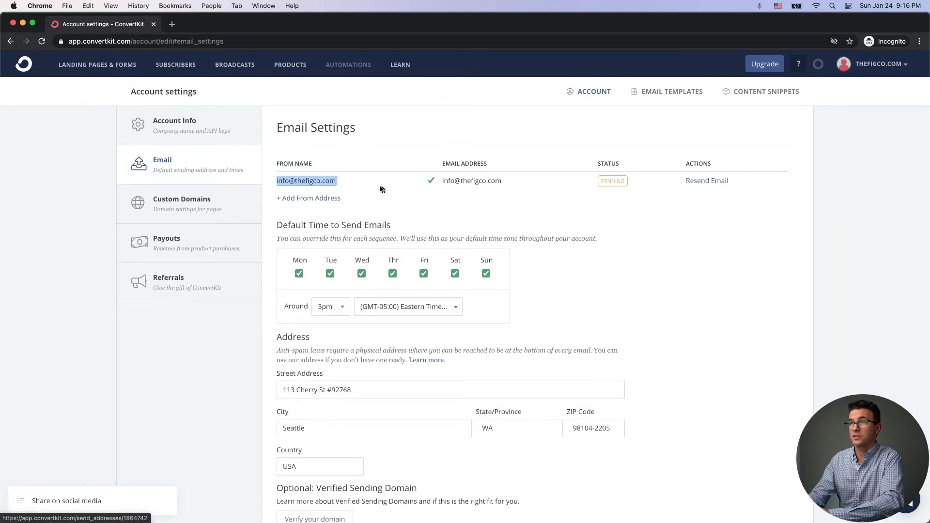
left_click_drag(342, 184, 276, 181)
key("Left")
type("JJ @")
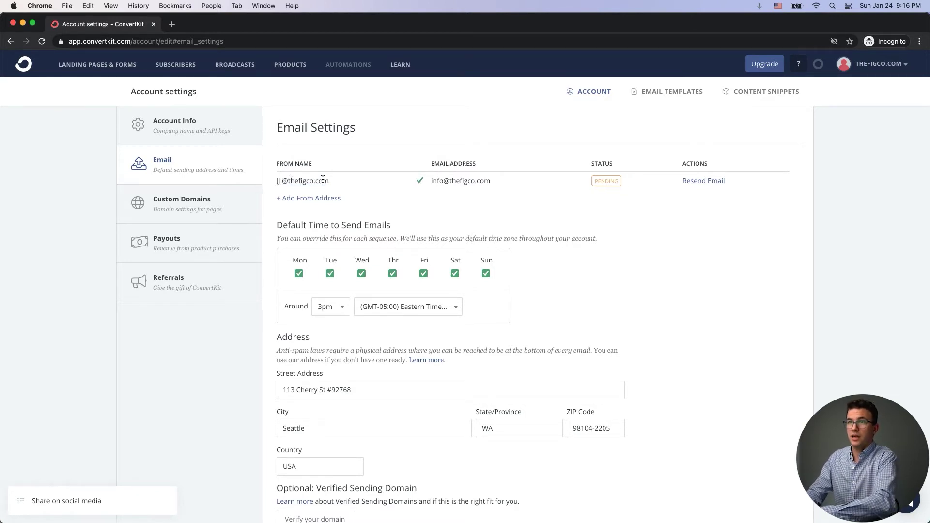
type(" T")
Capitalize the From Name ending to '@ TheFigCo', drop the trailing .com, and save it.
key("Delete")
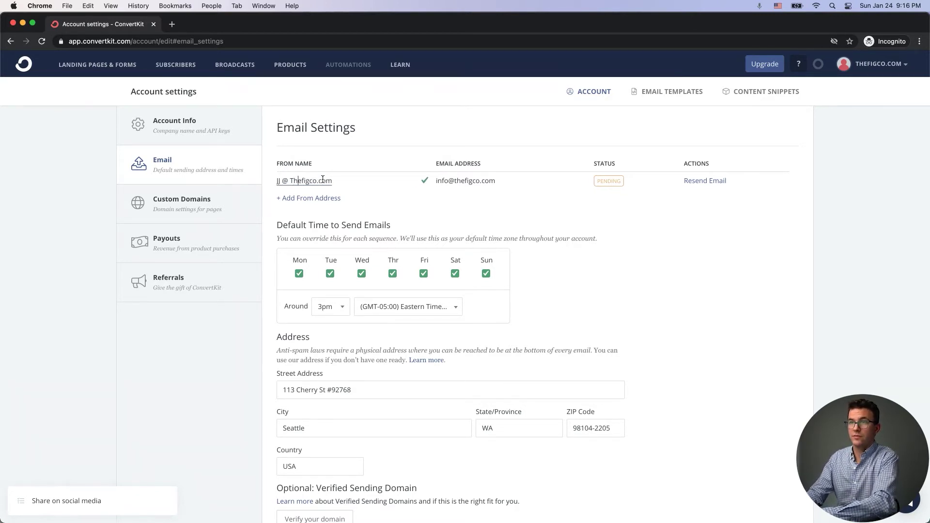
type("F")
key("Delete")
type("C")
key("Delete")
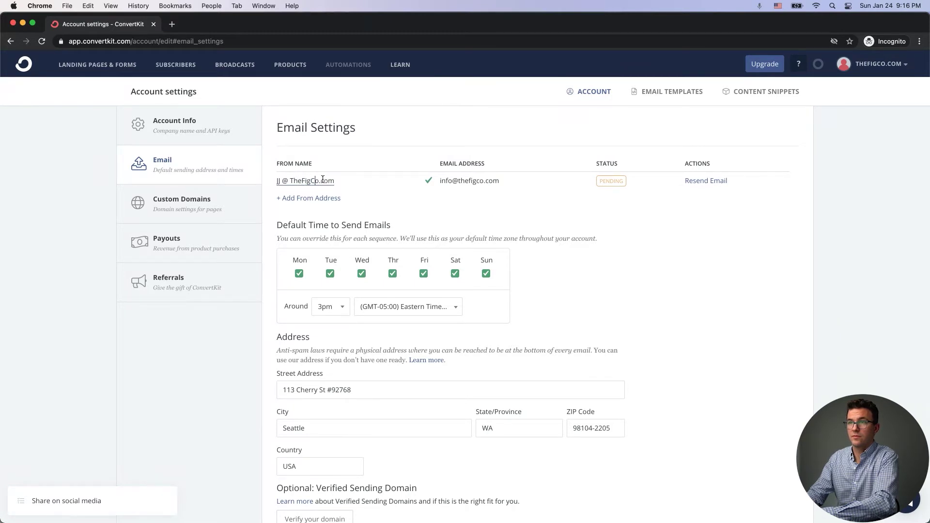
key("shift+End")
key("BackSpace")
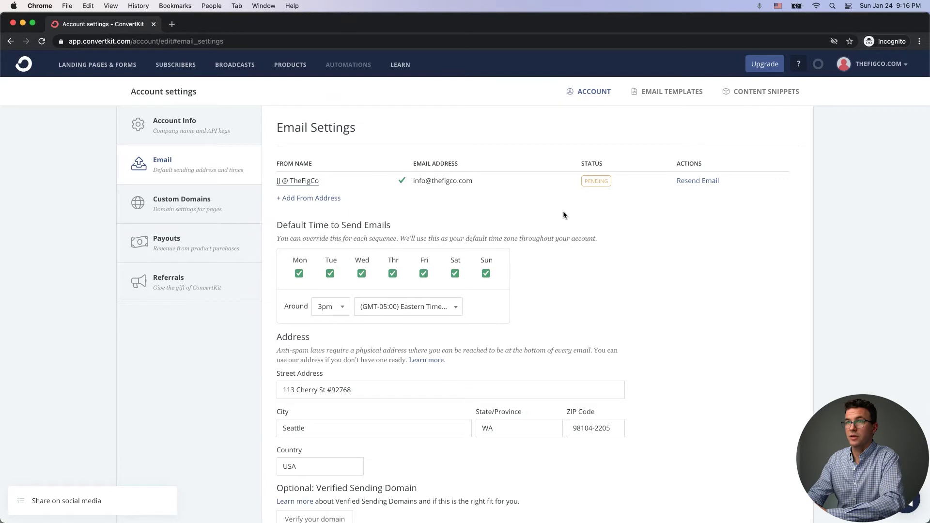
left_click(401, 180)
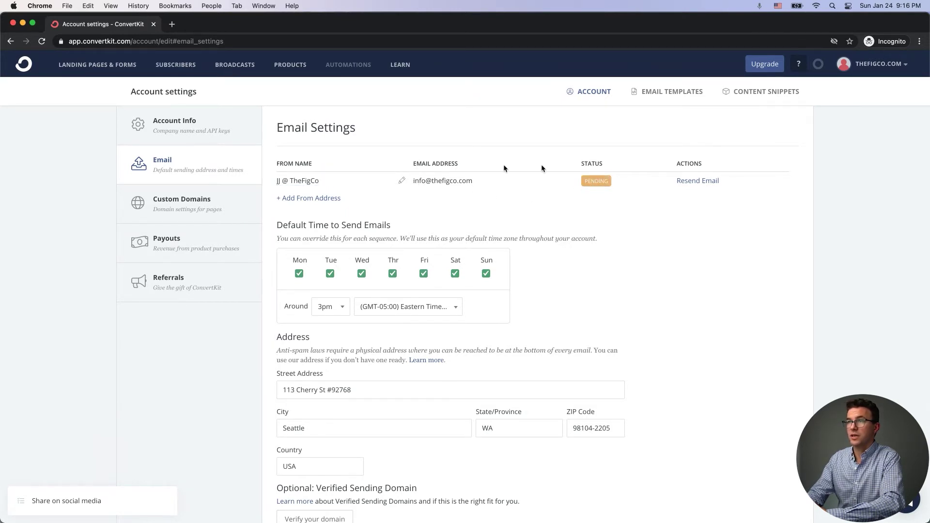
left_click_drag(427, 181, 466, 181)
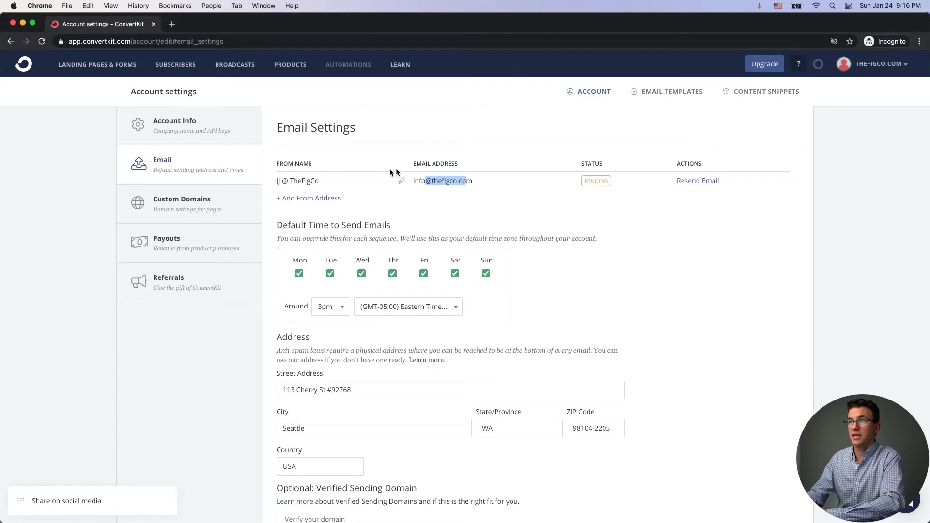
left_click(263, 5)
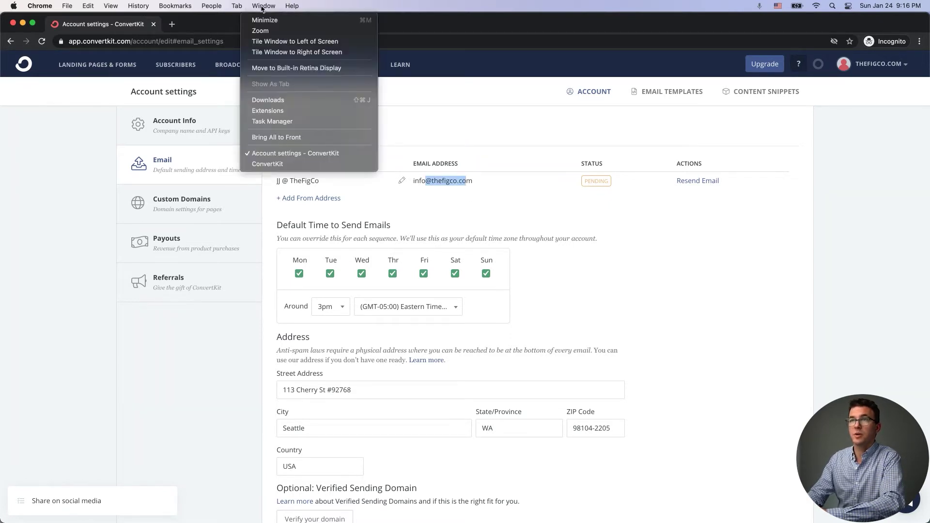
In Gmail, open the 'Confirm your ConvertKit account' email and follow VERIFY YOUR EMAIL.
left_click(285, 167)
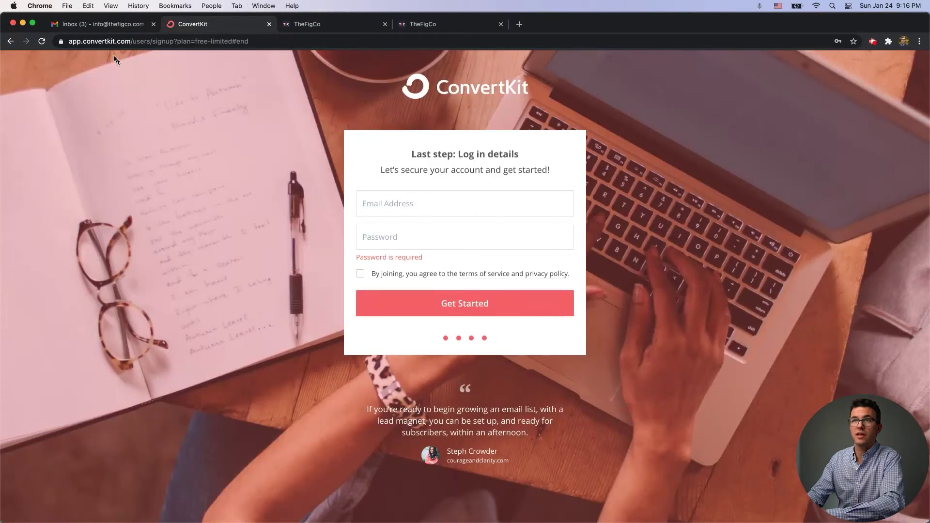
left_click(105, 23)
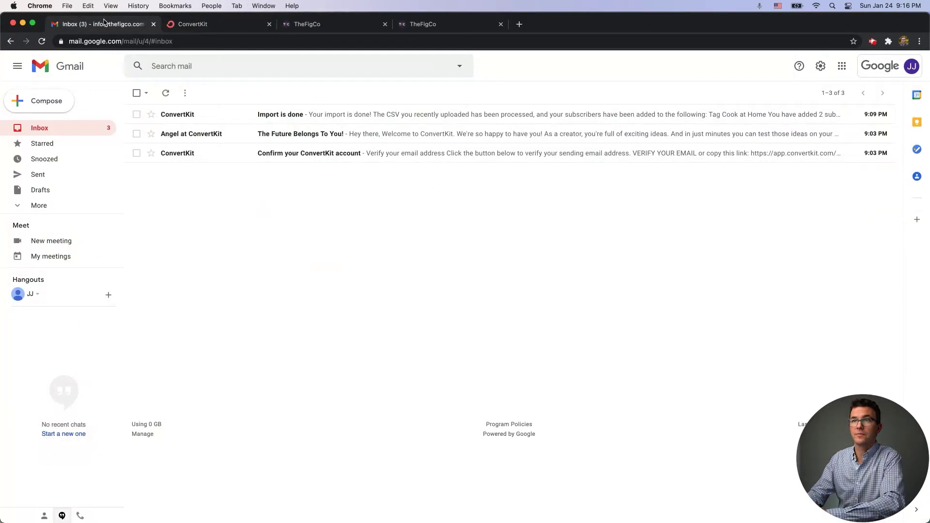
left_click(296, 155)
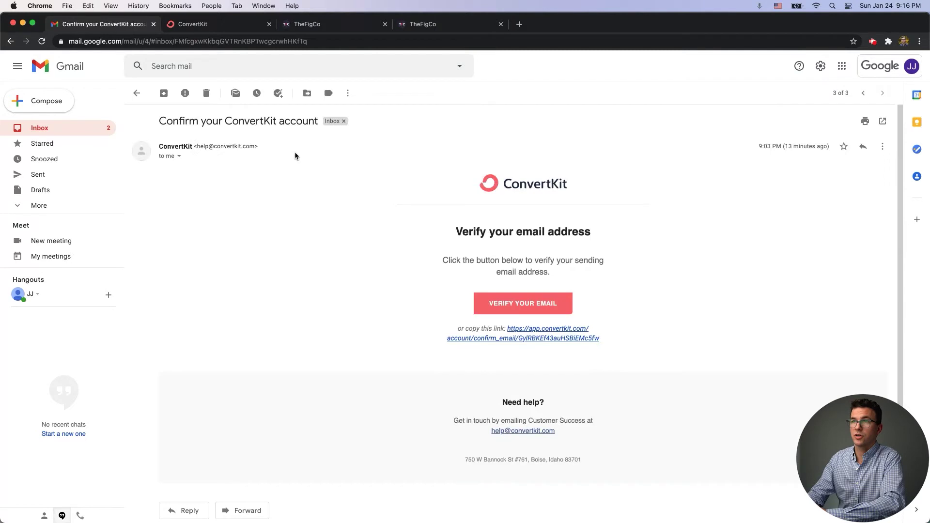
left_click(532, 302)
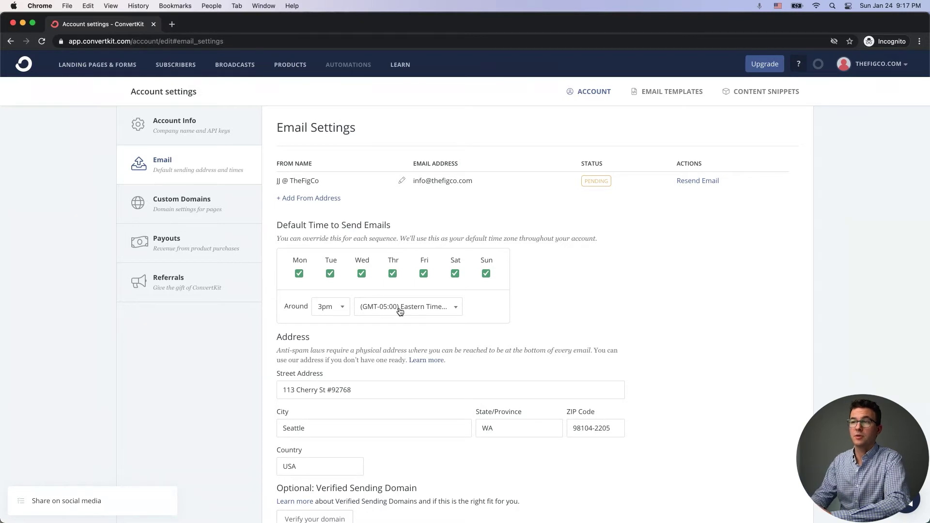
Change the default send time from 3pm to 10am and auto-append UTM parameters to email links.
left_click(343, 308)
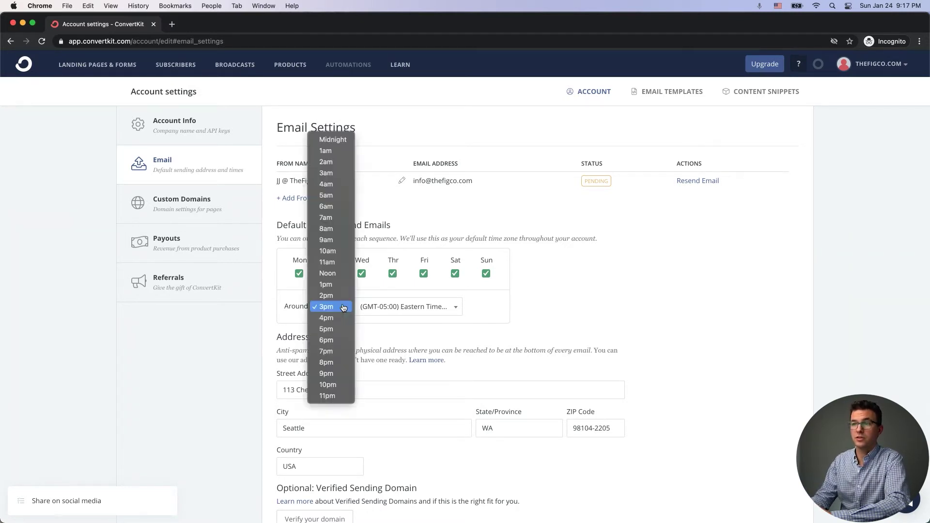
left_click(336, 251)
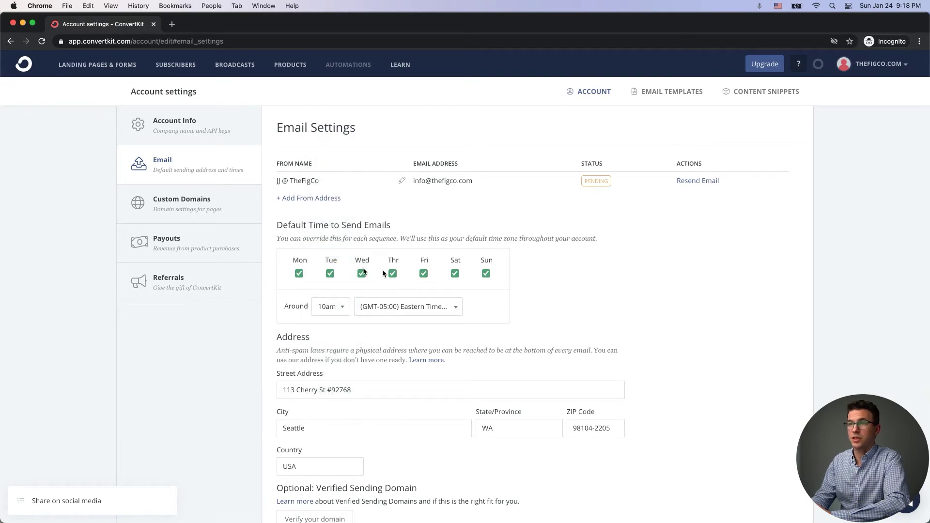
scroll(612, 269, "down", 5)
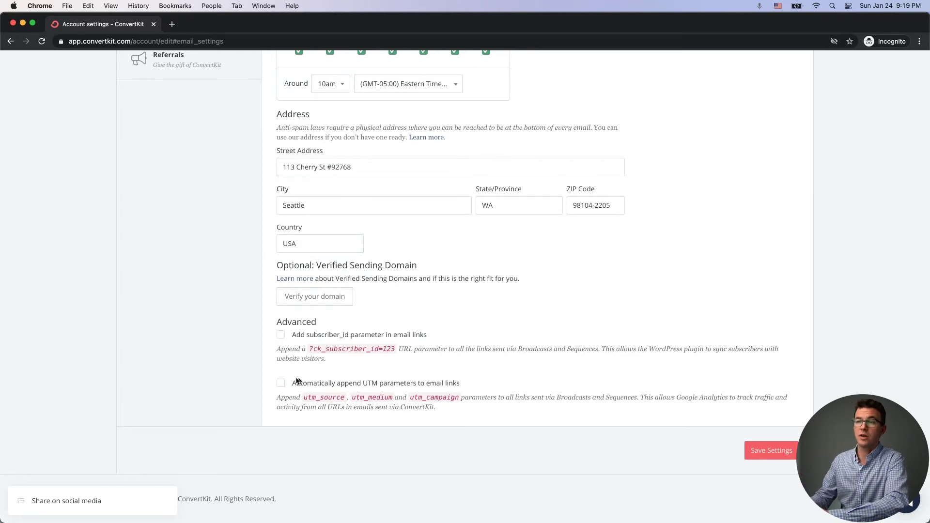
left_click(282, 383)
scroll(462, 356, "up", 5)
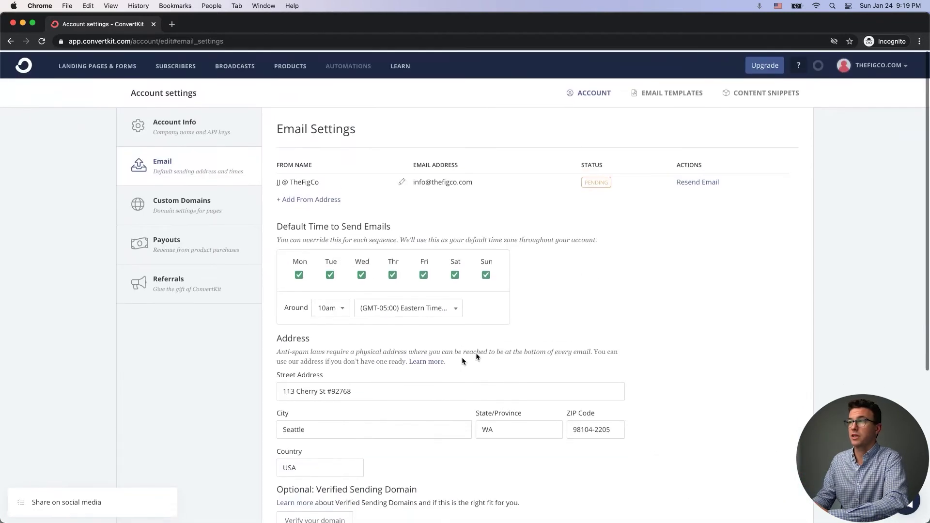
scroll(438, 208, "down", 5)
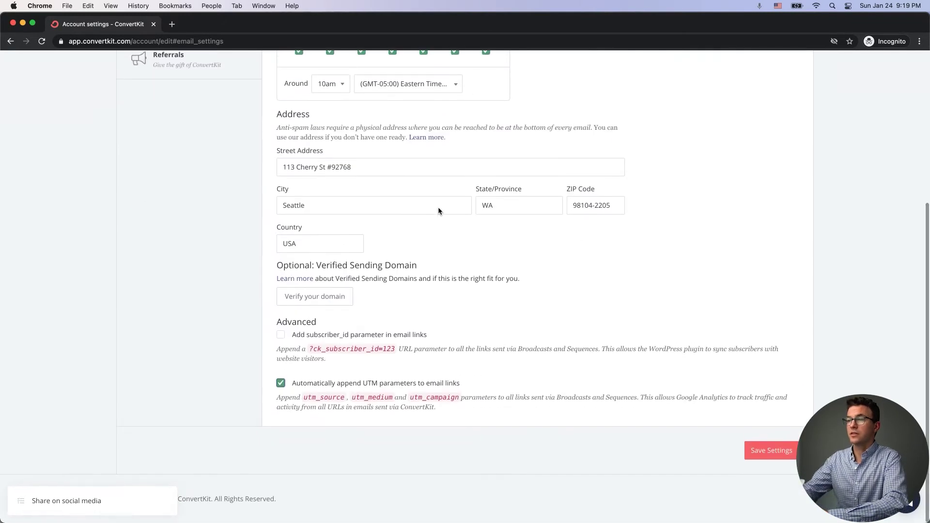
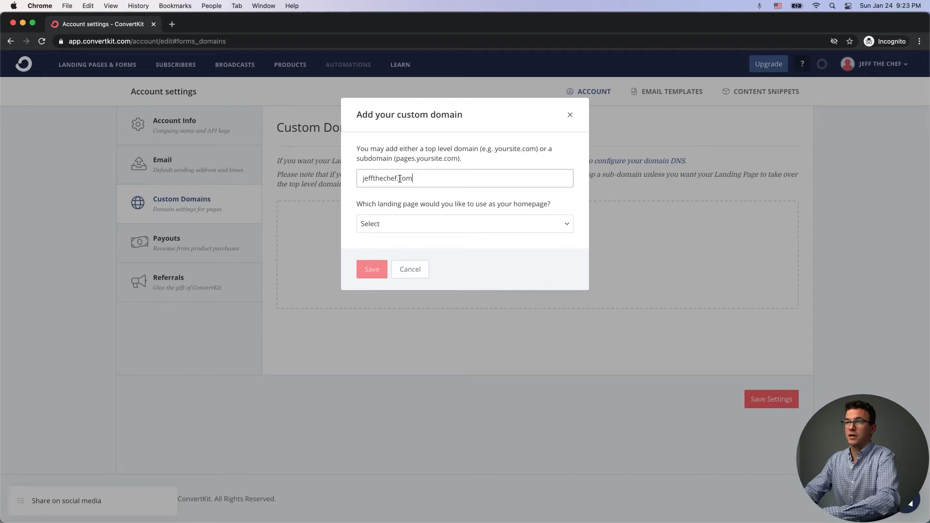
Pick the Archer landing page as the homepage, then cancel adding the custom domain.
left_click(410, 225)
left_click(400, 245)
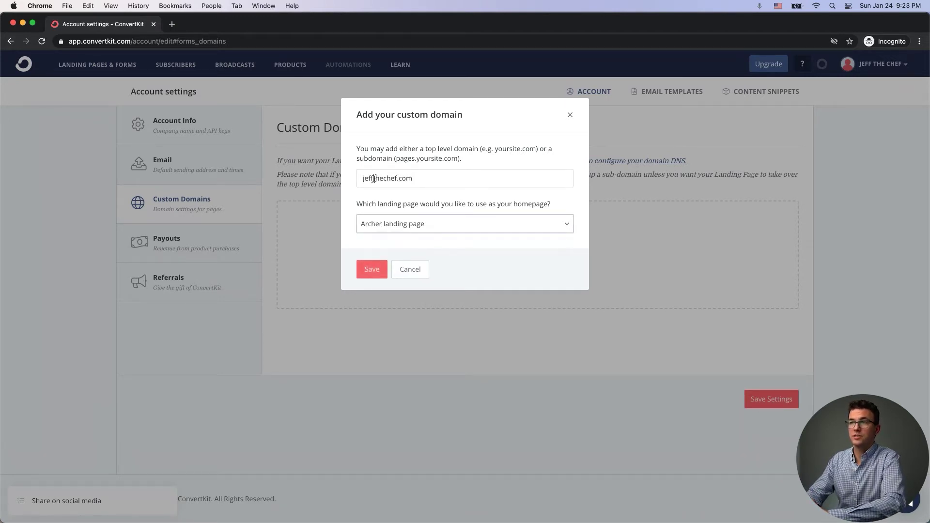
left_click_drag(368, 178, 456, 181)
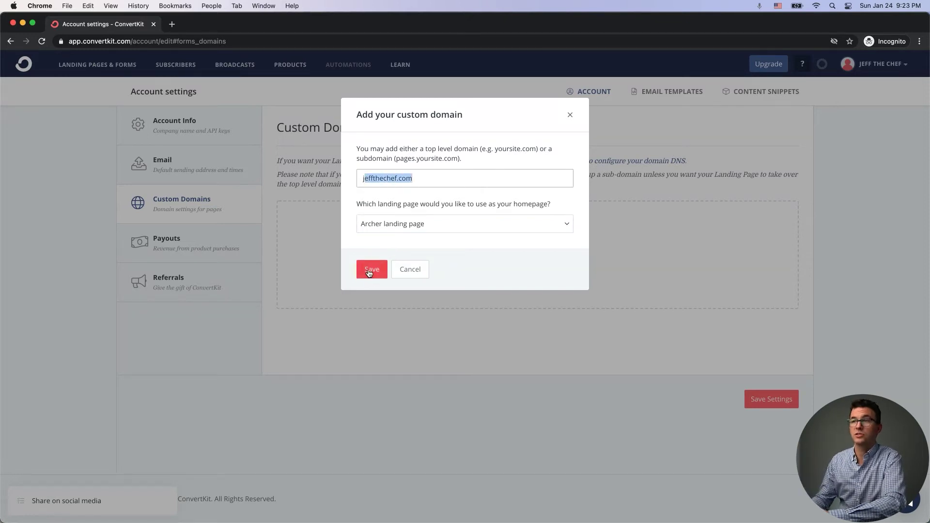
left_click(419, 270)
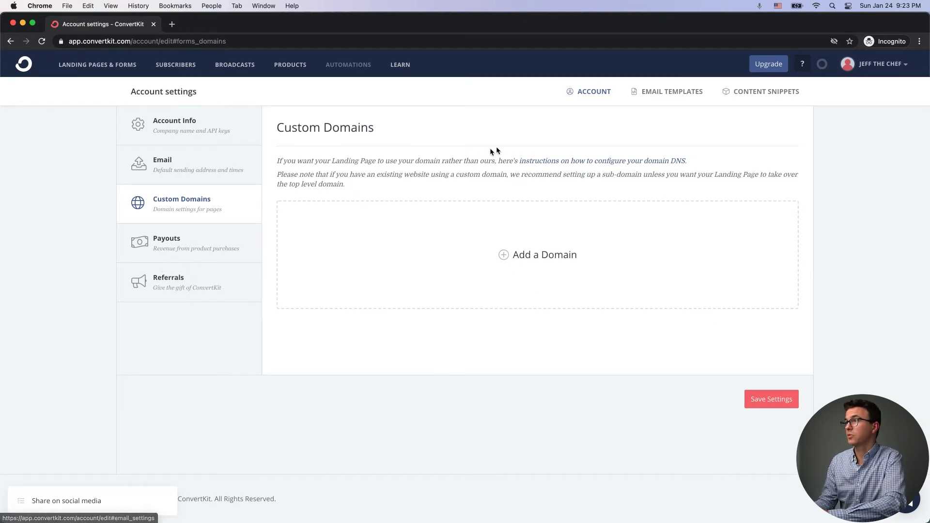
Verify the sending address from the confirmation email and log back in to ConvertKit.
left_click(184, 166)
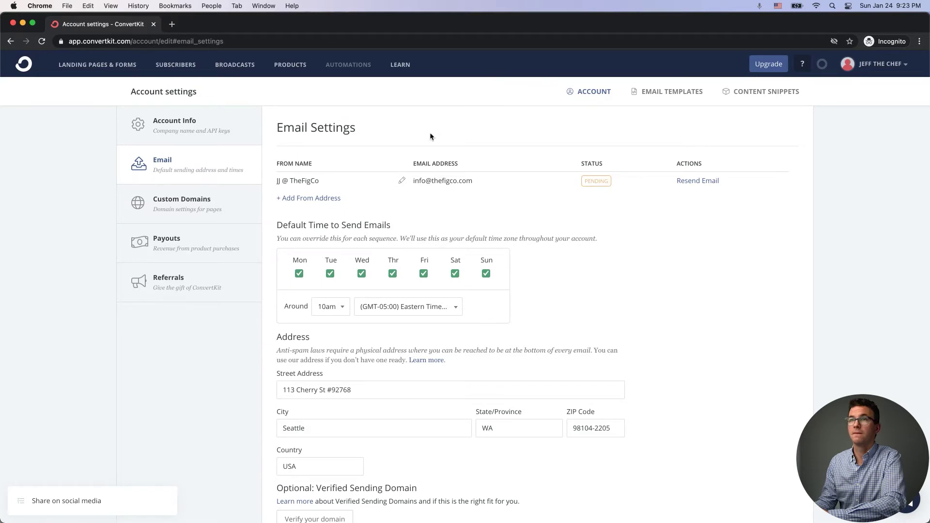
left_click(264, 5)
left_click(290, 164)
left_click(97, 24)
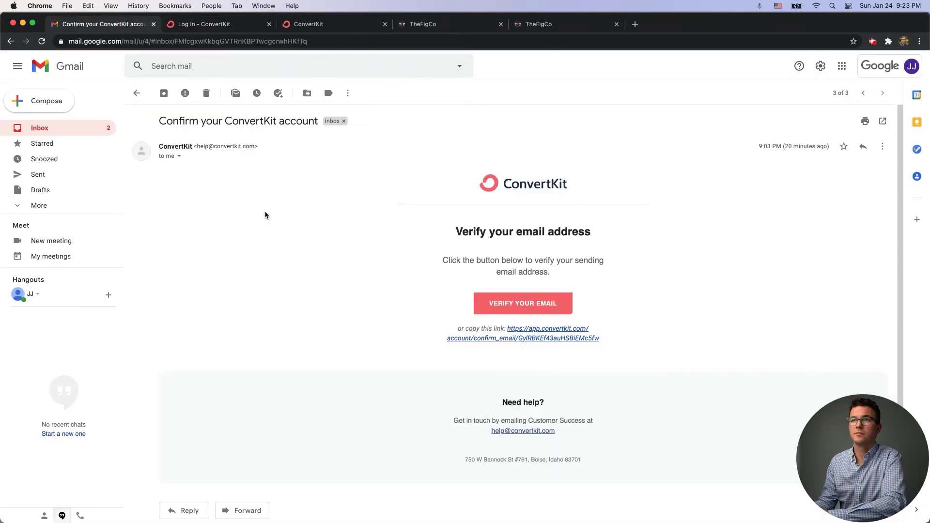
left_click(506, 304)
left_click(320, 269)
left_click(430, 298)
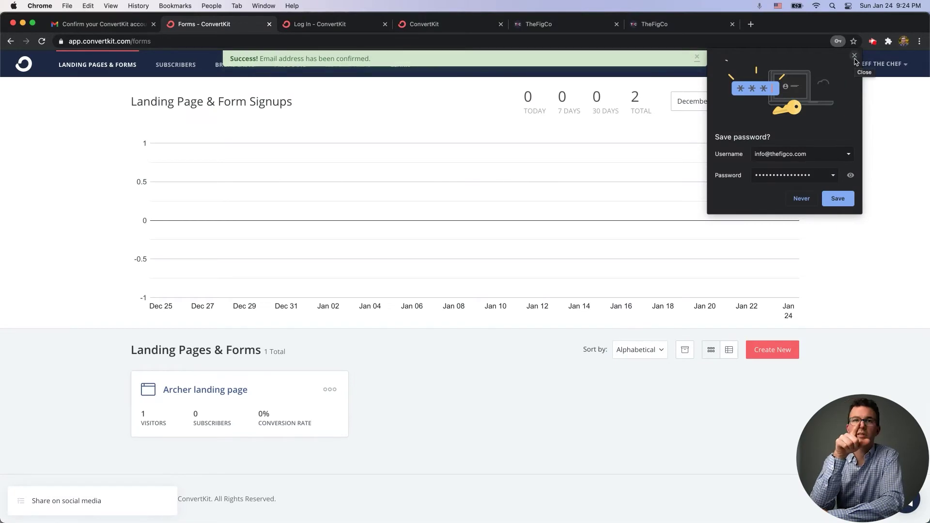
Save the login in Chrome, confirm the sending email shows CONFIRMED, and return to Landing Pages & Forms.
left_click(836, 199)
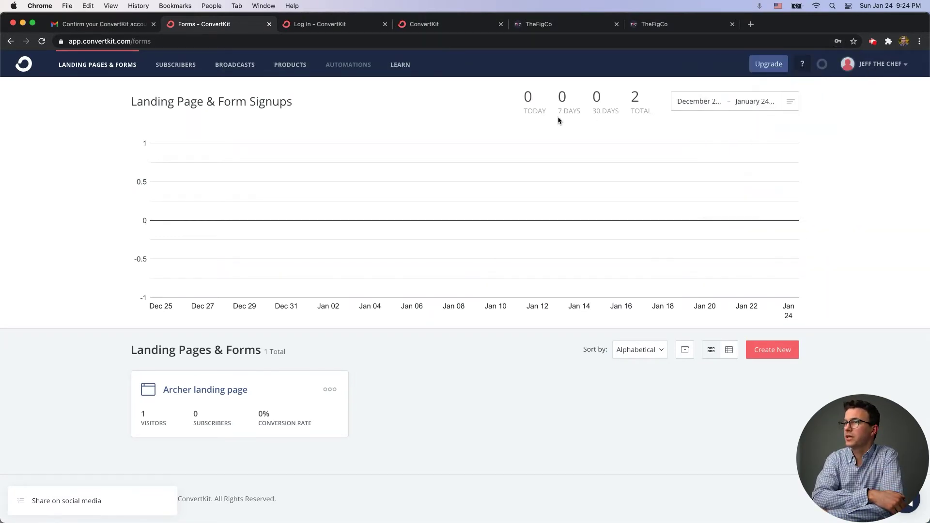
left_click(877, 68)
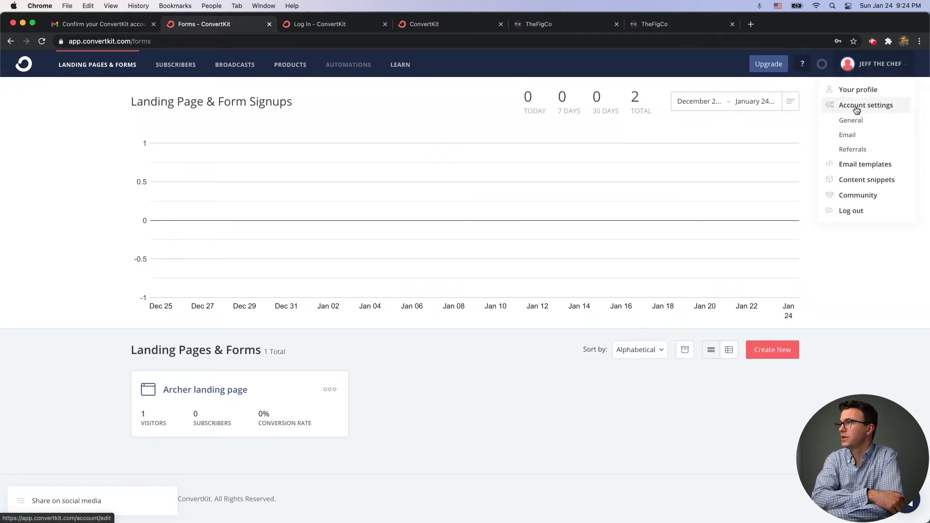
left_click(855, 108)
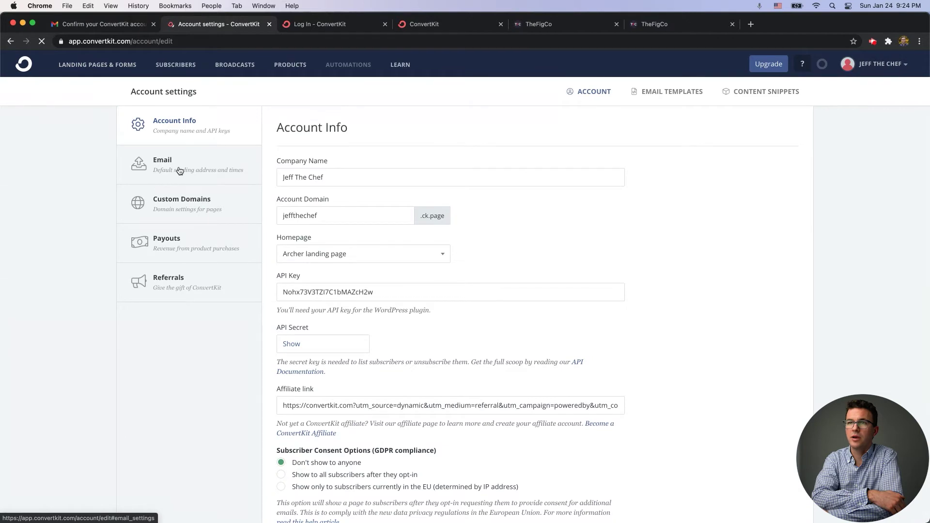
left_click(177, 173)
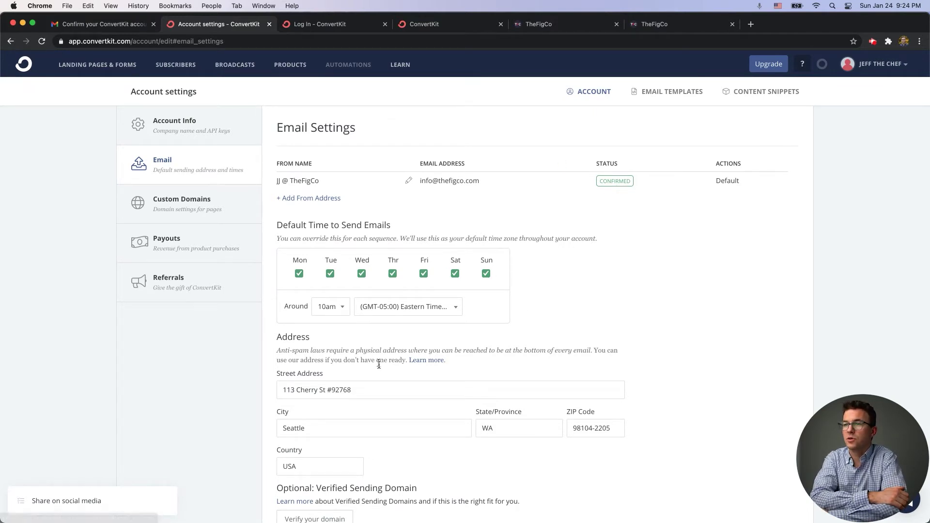
left_click(98, 64)
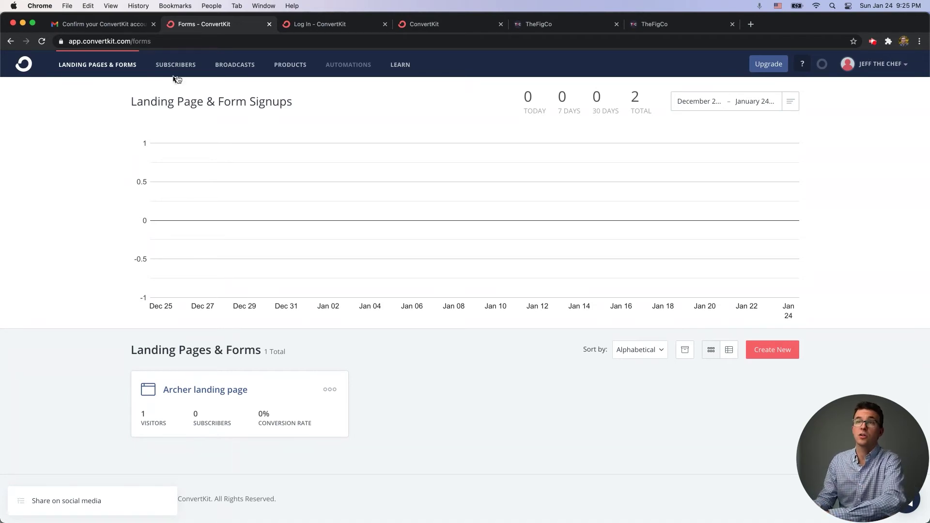
Go to Broadcasts and create a New Broadcast draft.
left_click(232, 65)
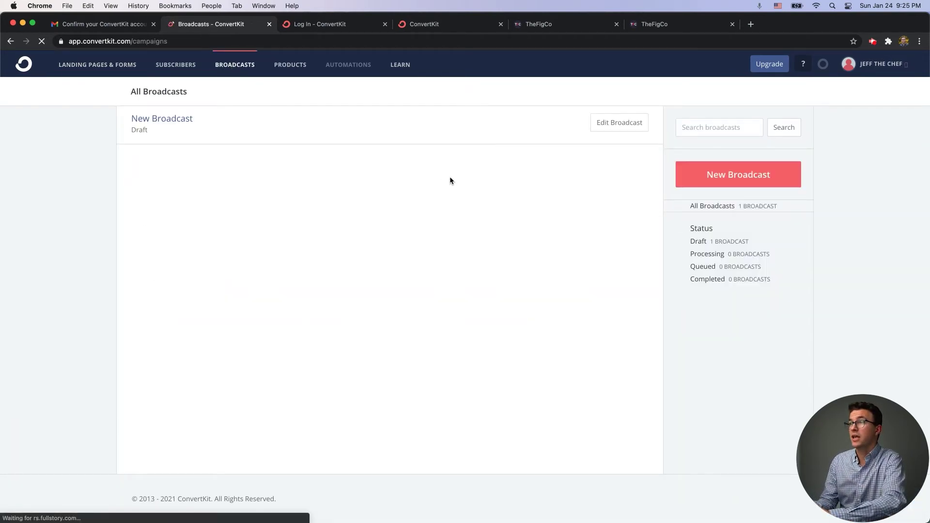
left_click(728, 178)
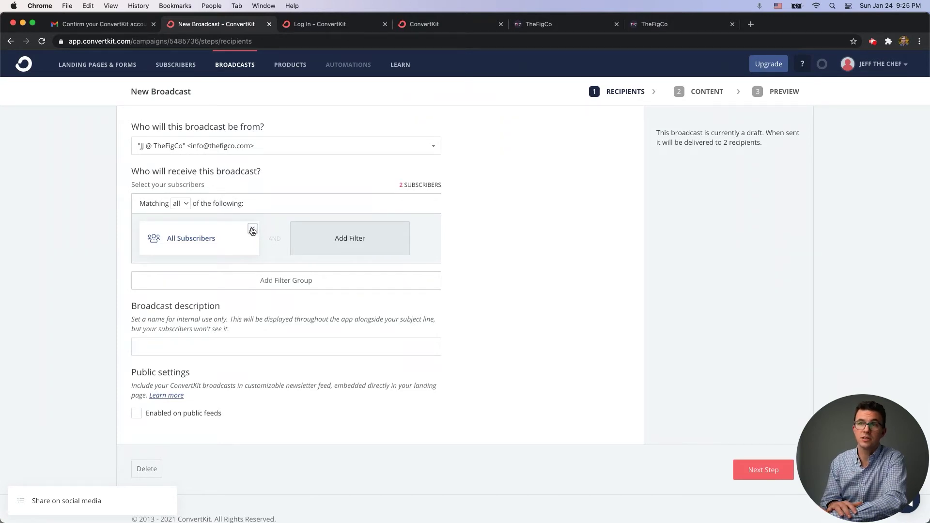
Replace All Subscribers with a filter for subscribers tagged Cook at Home, giving 2 recipients.
left_click(252, 231)
left_click(199, 232)
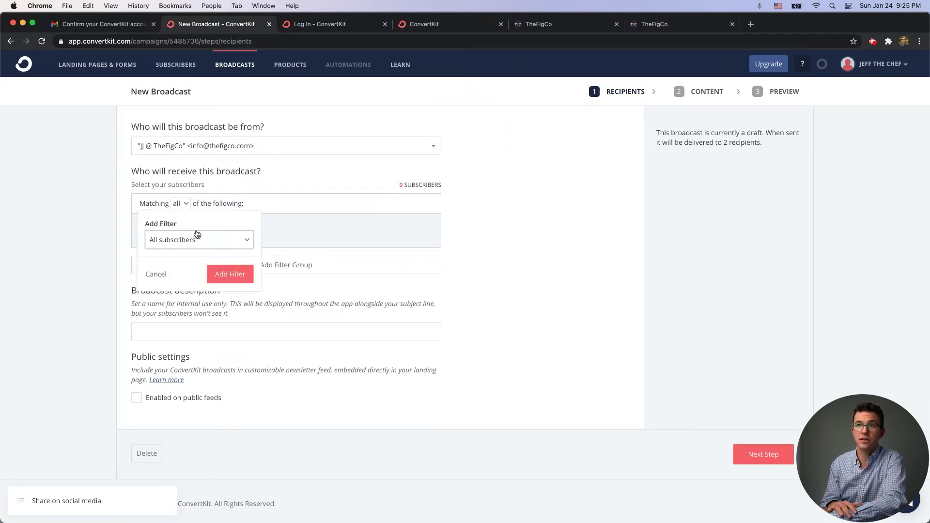
left_click(199, 244)
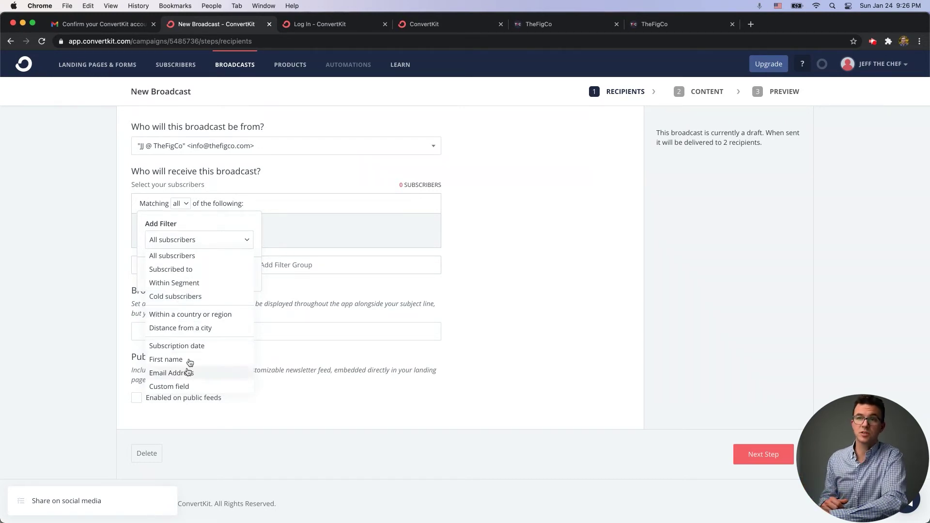
left_click(179, 269)
left_click(178, 263)
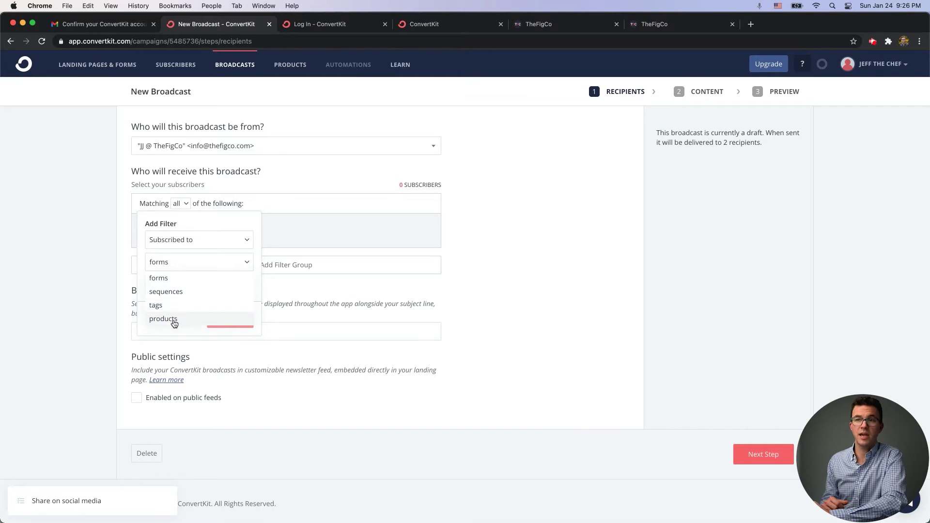
scroll(174, 323, "down", 1)
left_click(174, 298)
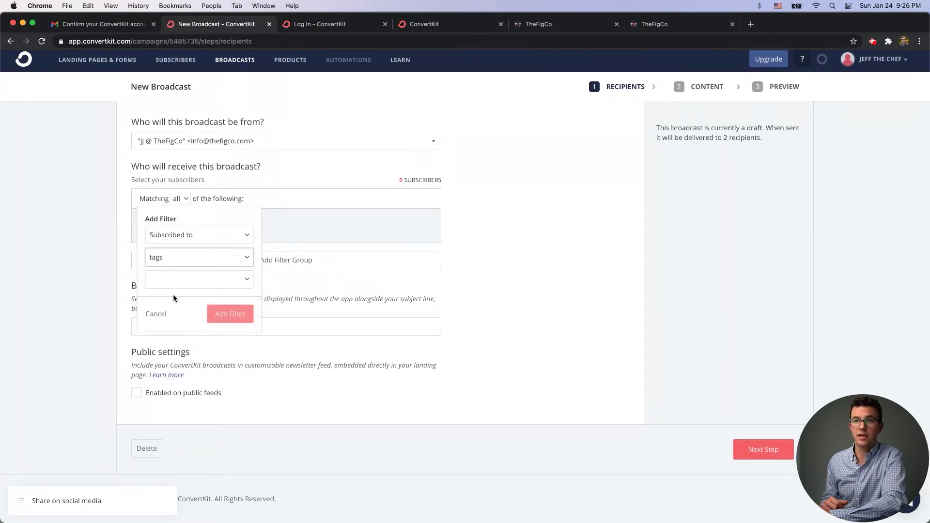
left_click(179, 280)
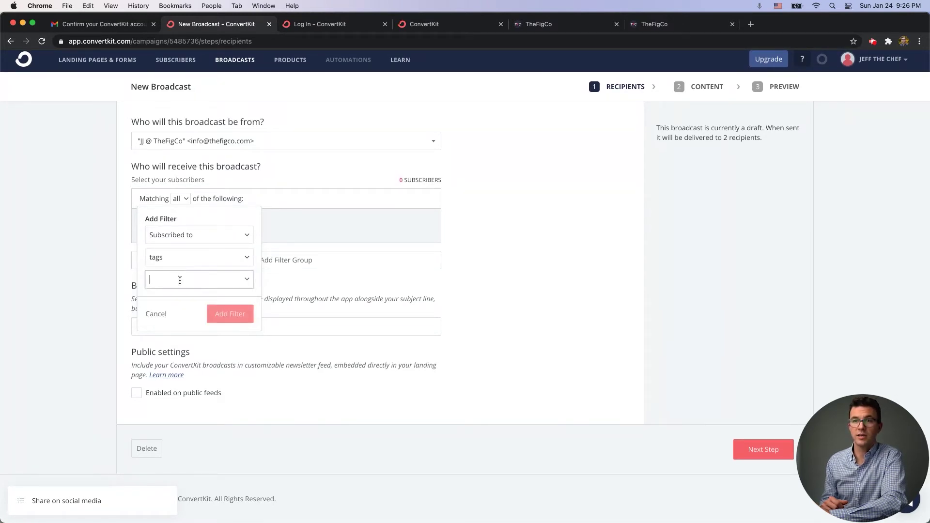
left_click(246, 284)
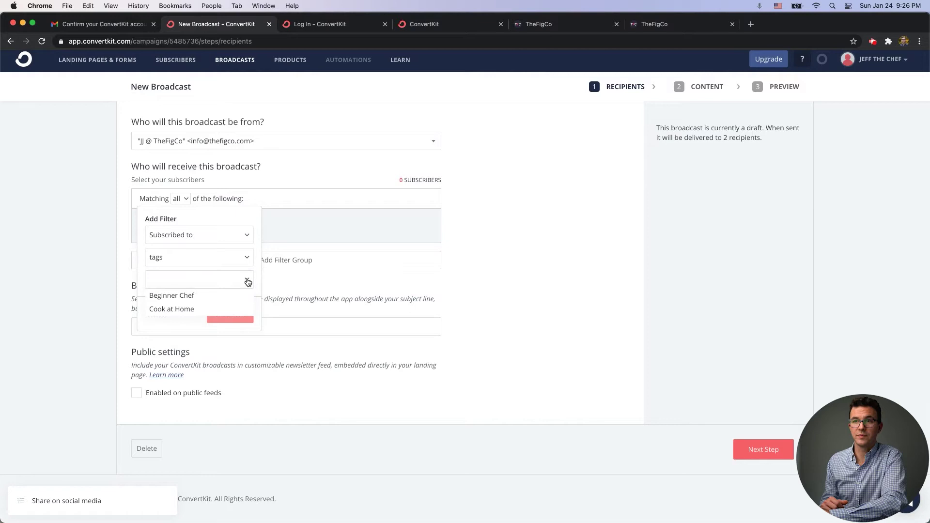
left_click(204, 309)
left_click(230, 323)
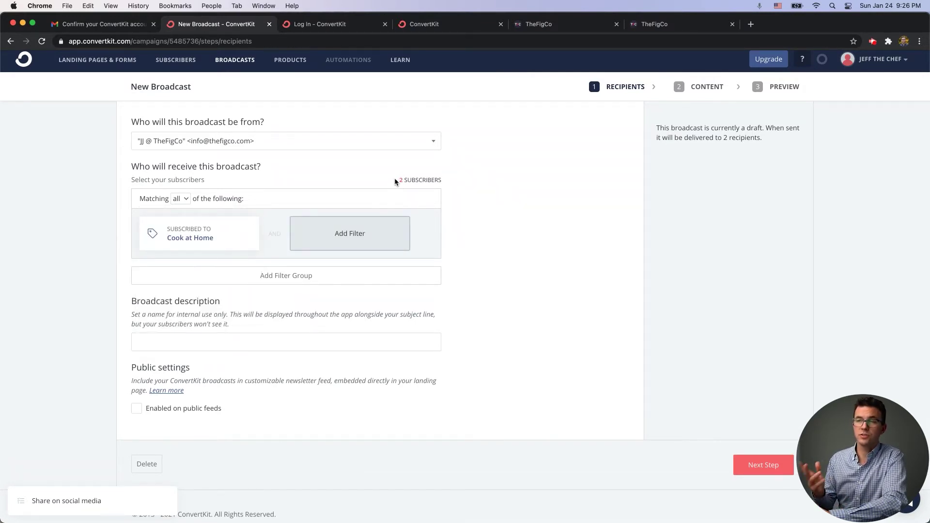
left_click_drag(399, 180, 448, 184)
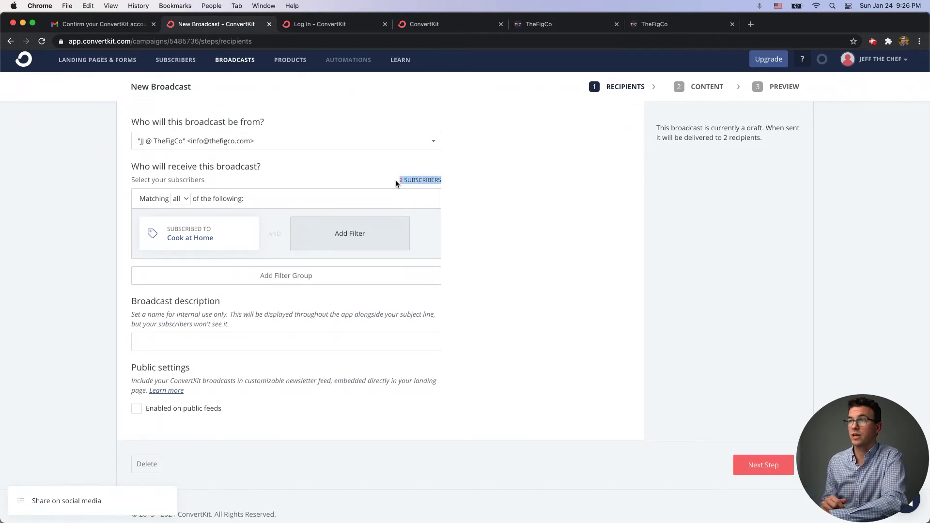
left_click(496, 224)
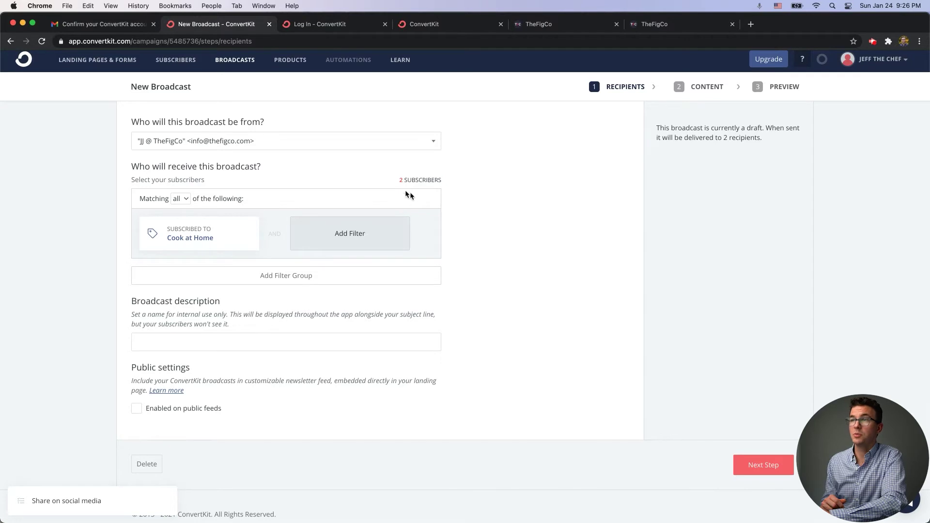
Describe the broadcast as 'chef email 1' and continue to the content step.
left_click(214, 345)
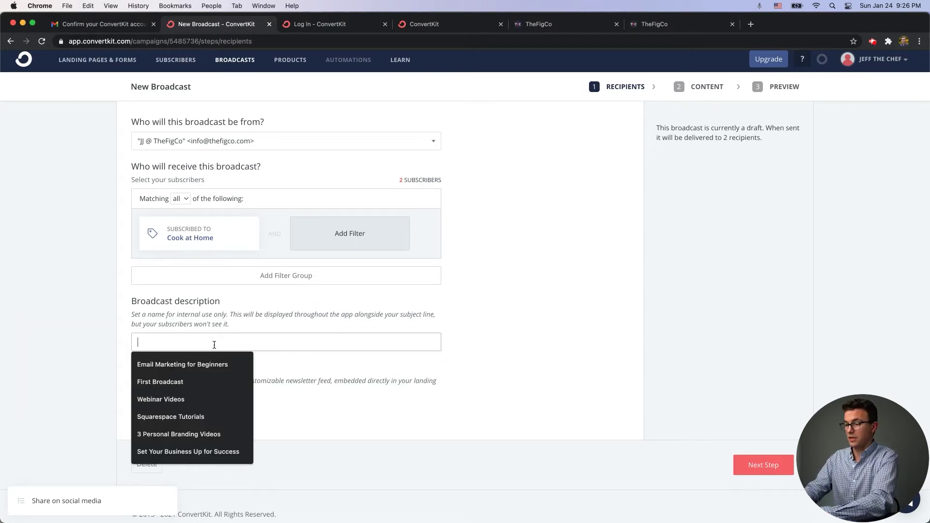
type("chef email 1")
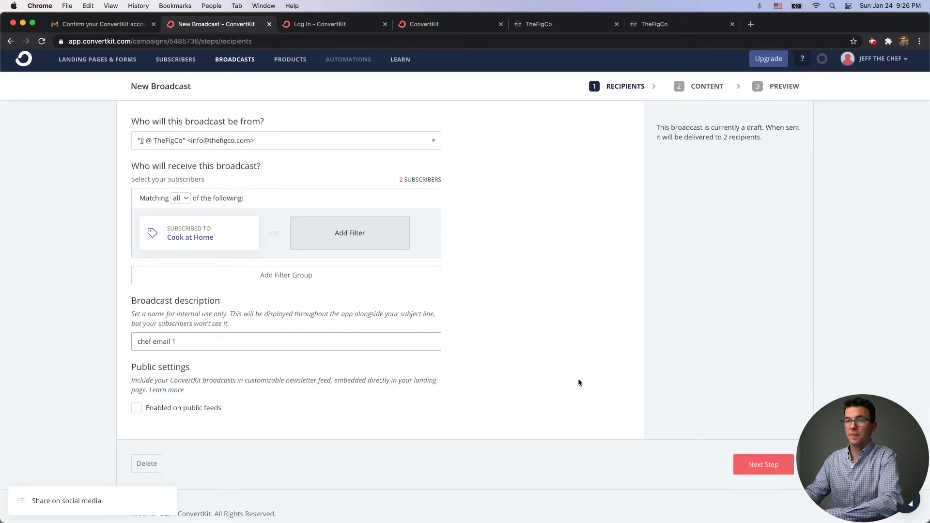
scroll(577, 382, "down", 1)
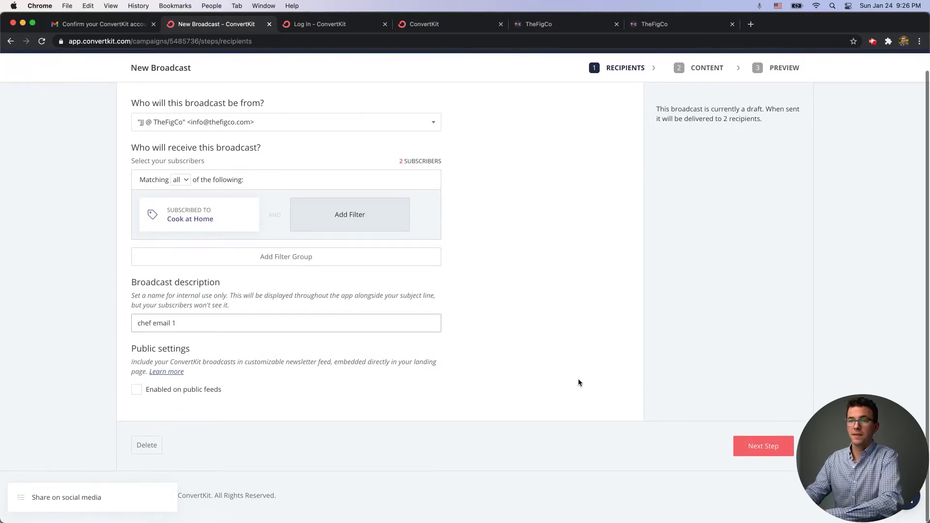
left_click(760, 450)
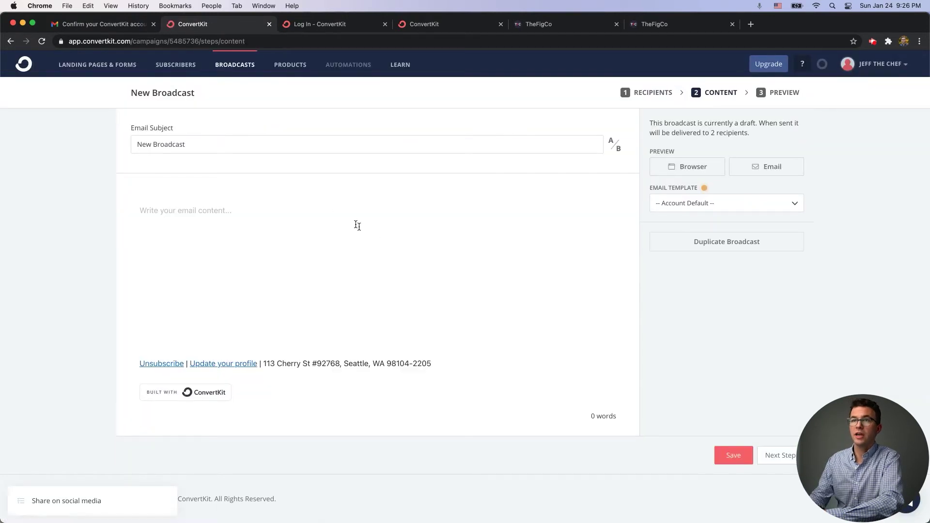
Set the subject line to 'Do you cook better than your friends?'.
double_click(214, 148)
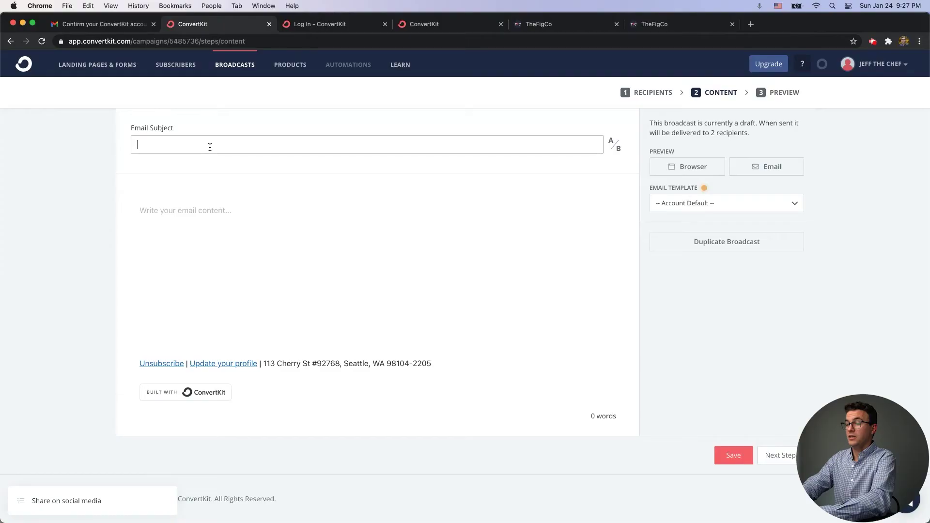
left_click(209, 147)
type("Do ")
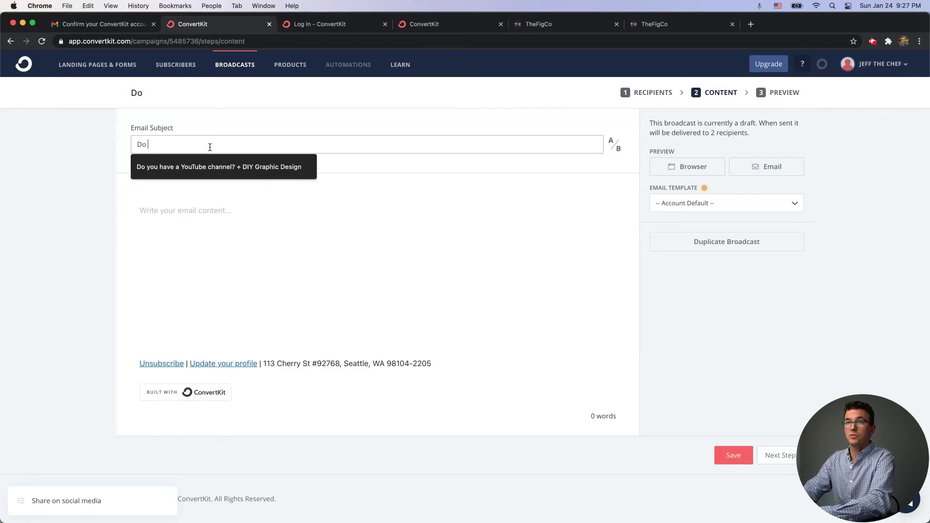
type("you cook bette")
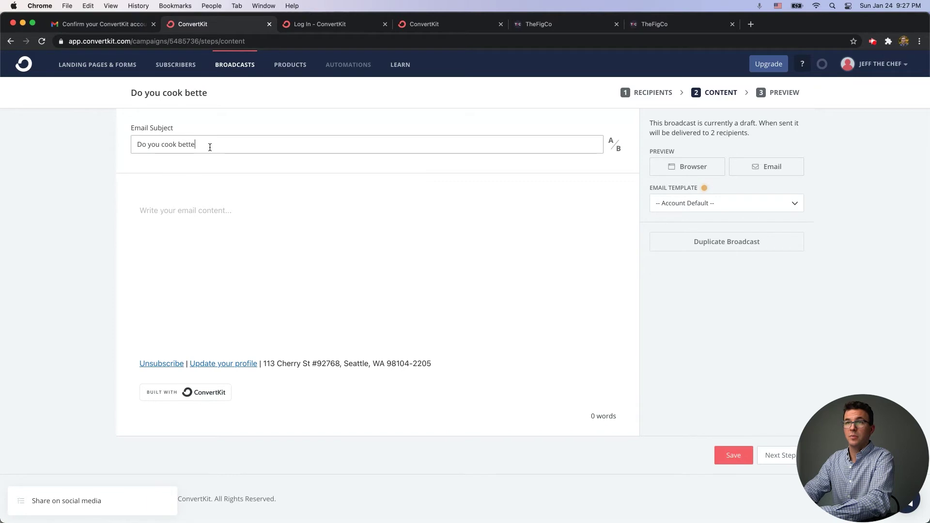
type("r than your friends?")
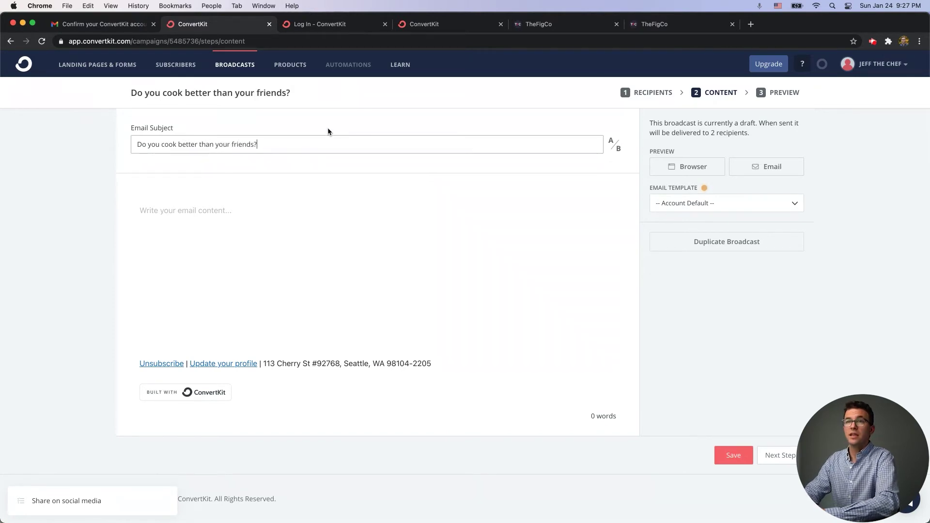
Add A/B test subject B 'Cook better than your friends'.
left_click(615, 148)
left_click(255, 171)
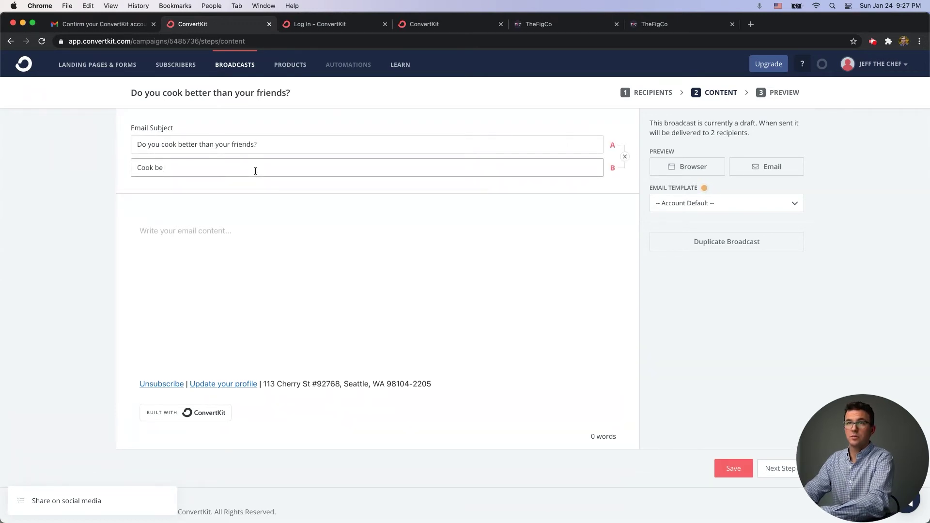
type("Cook better than your friends")
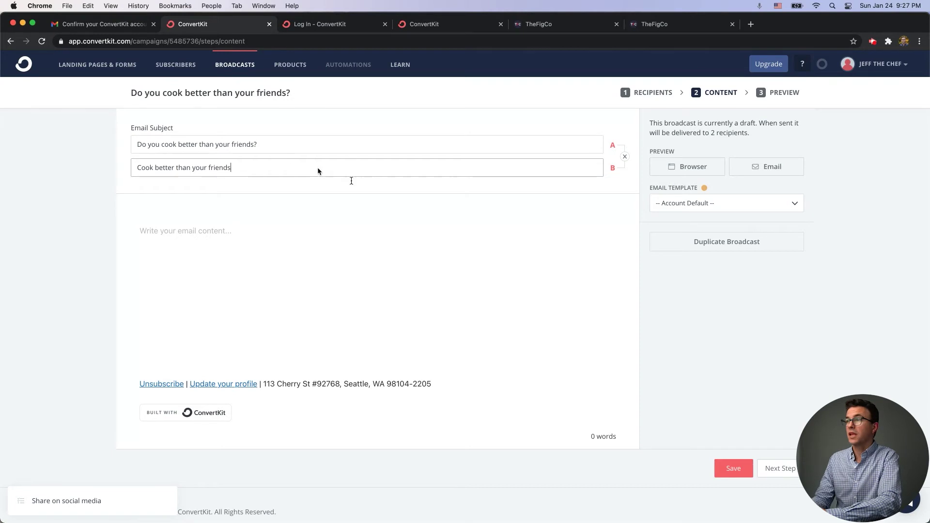
left_click(599, 177)
left_click(178, 233)
left_click(121, 232)
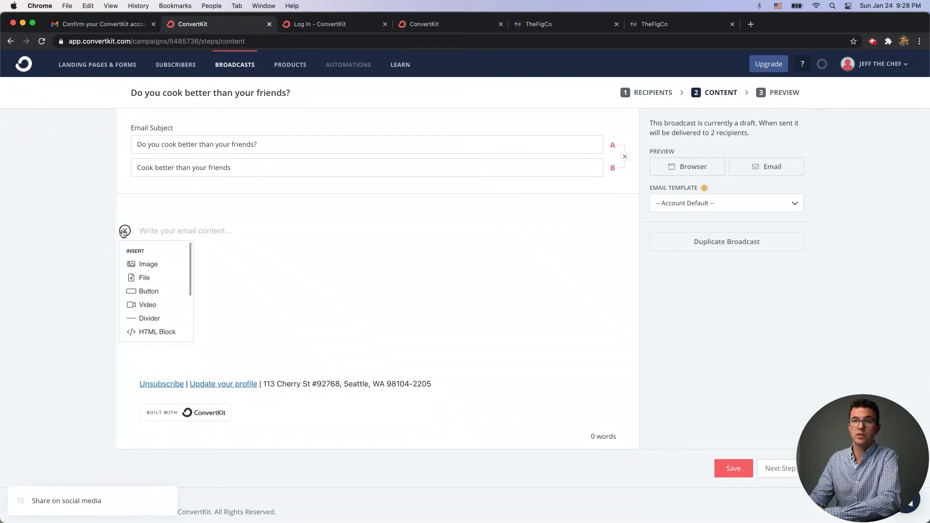
Write 'Hello {{ subscriber.first_name }},', 'Want to learn to cook better?' and 'Here's my guide'.
left_click(82, 276)
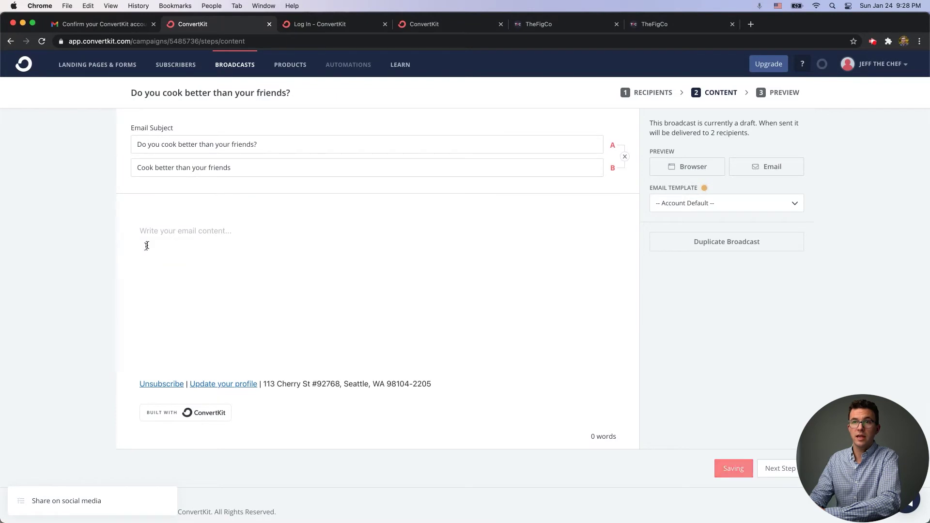
type("Hello")
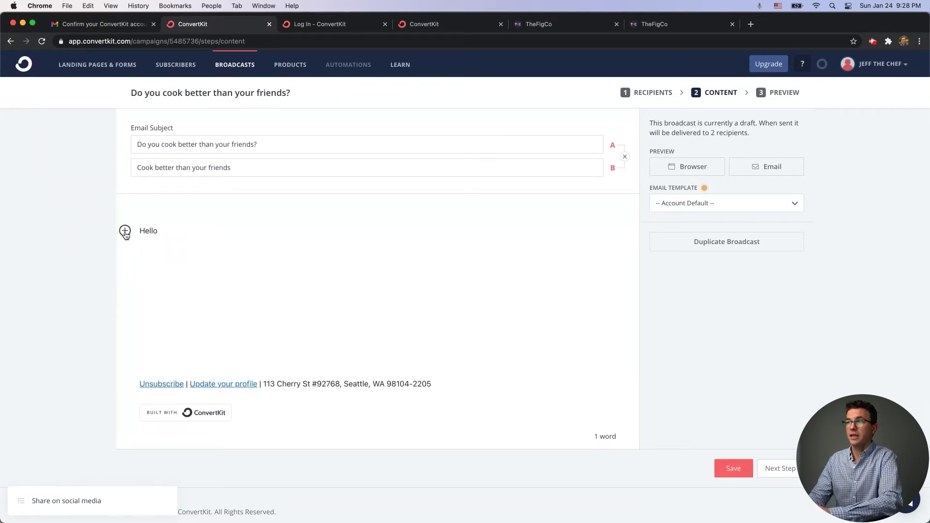
left_click(125, 232)
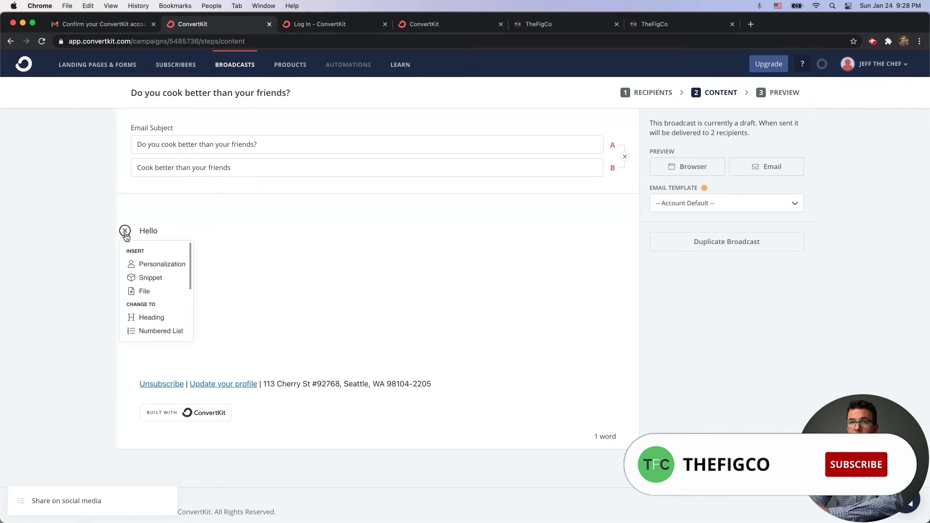
left_click(147, 271)
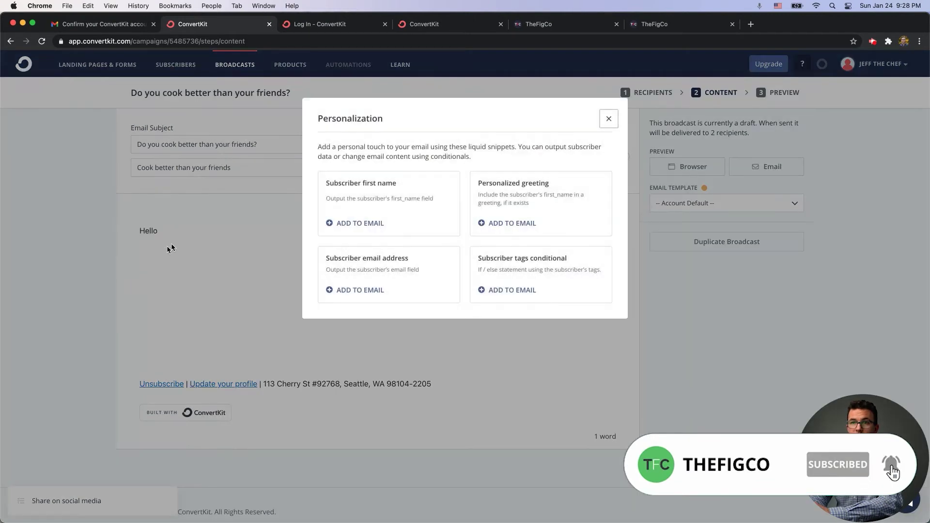
left_click(365, 223)
type(",")
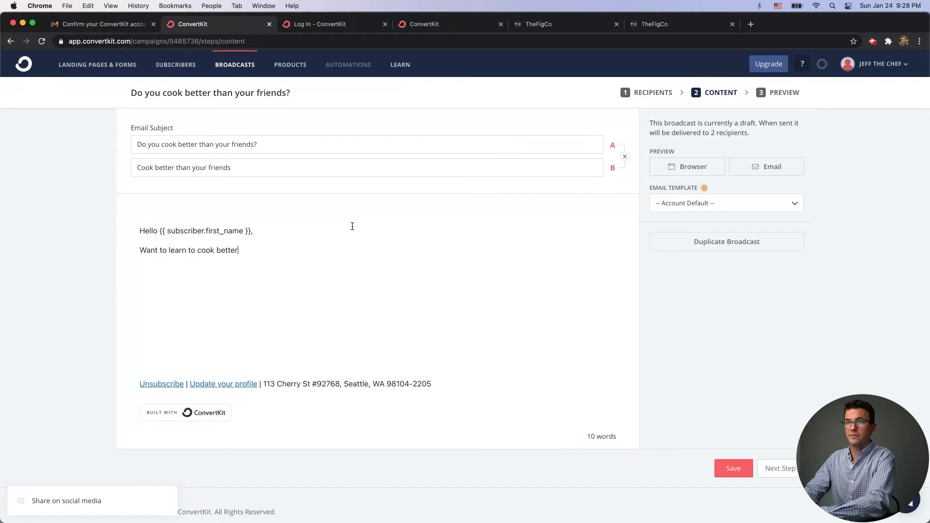
type("Here'")
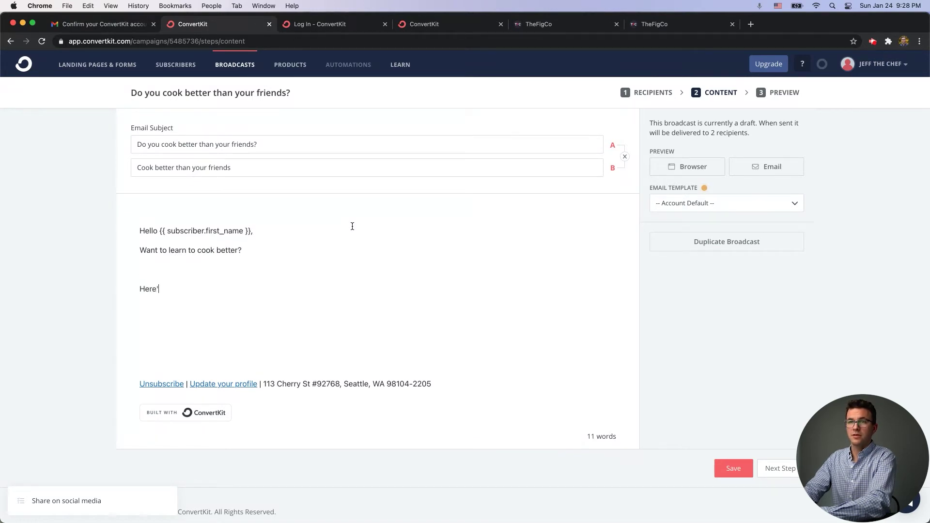
type("s my guide")
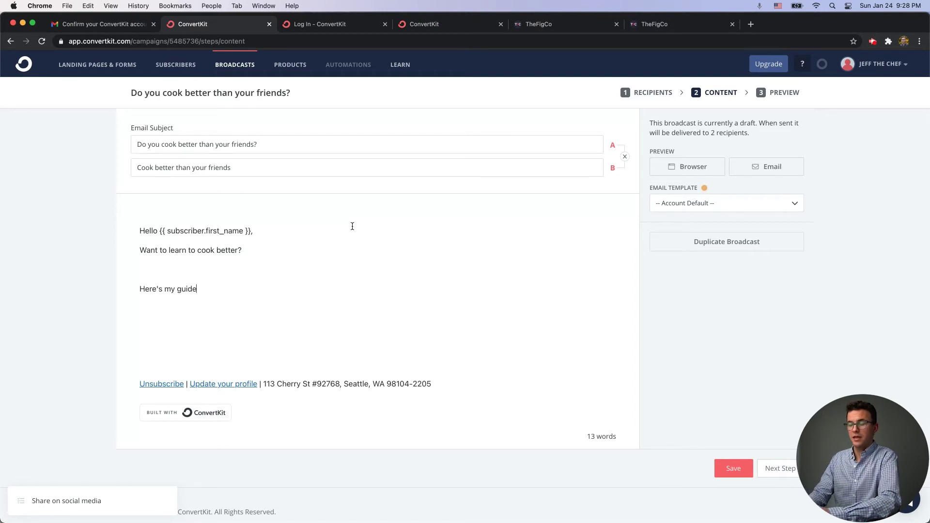
key("shift+Left")
key("shift+Left")
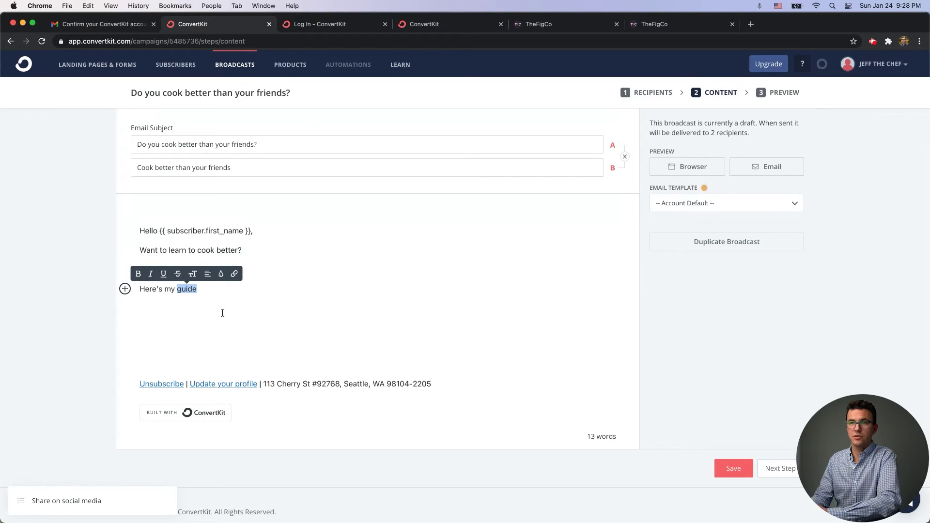
Link 'guide' to thefigco.com, tagging clickers Beginner Chef, and end the sentence with a period.
left_click(235, 275)
type("thefigco.com")
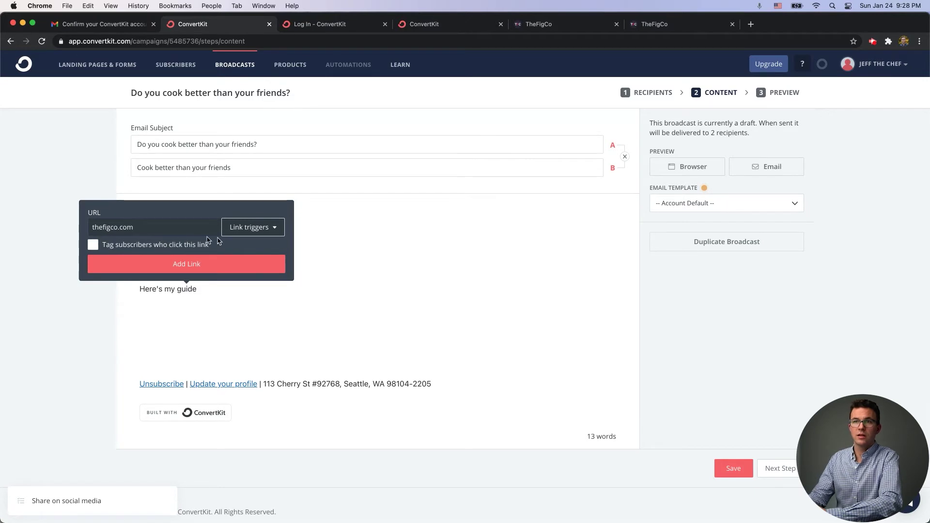
left_click(247, 228)
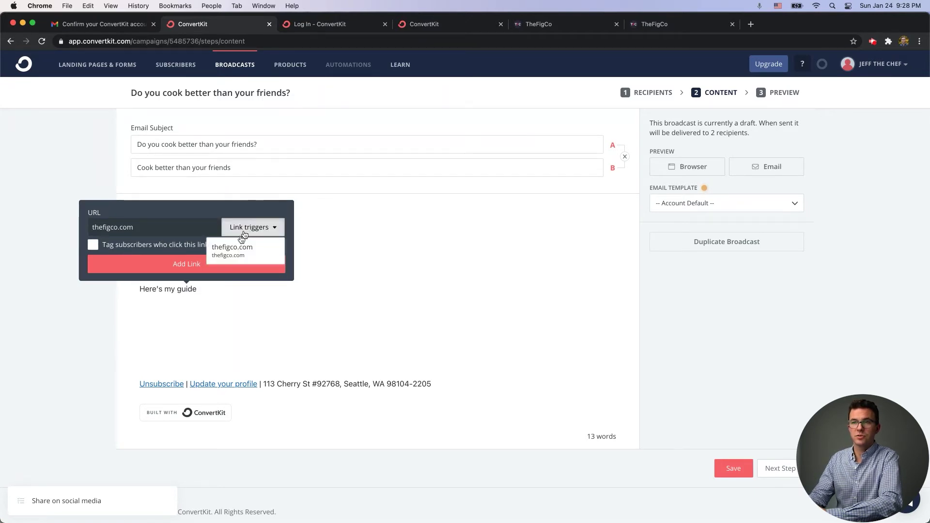
left_click(151, 226)
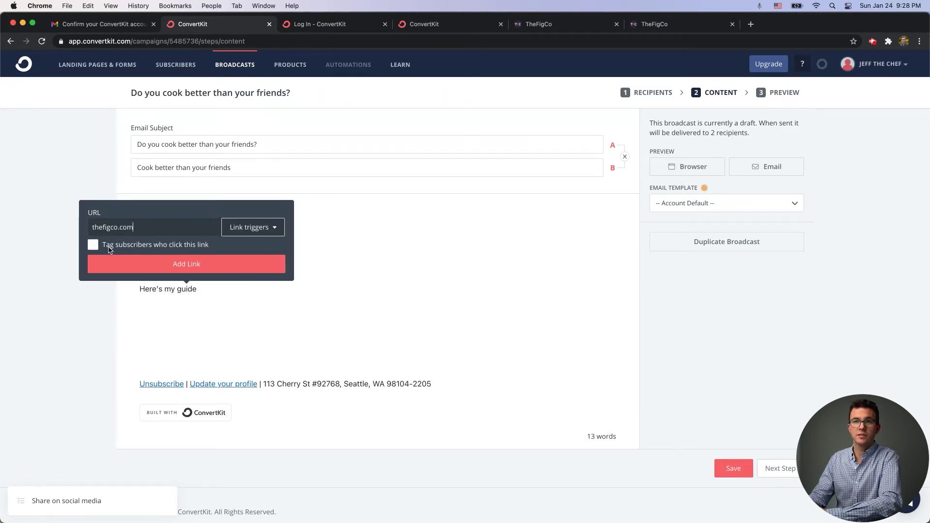
left_click_drag(110, 247, 156, 250)
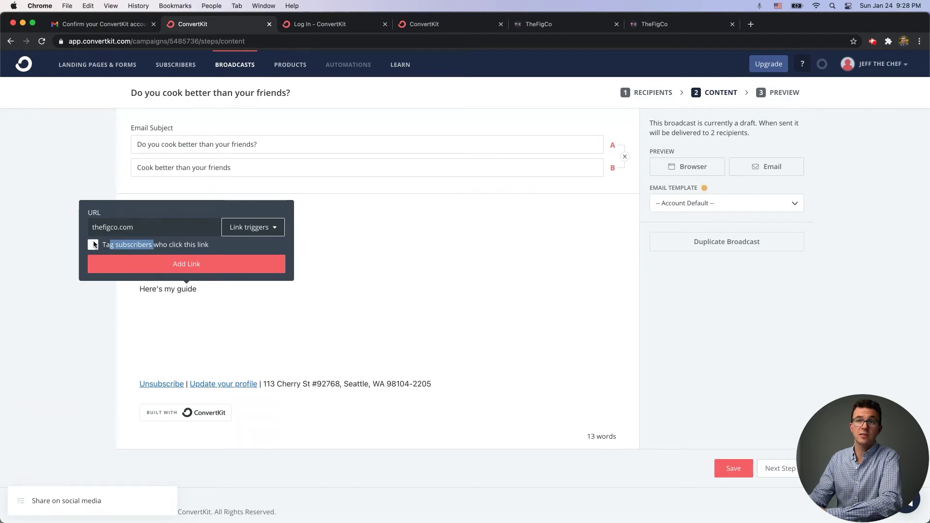
left_click(93, 245)
left_click(150, 238)
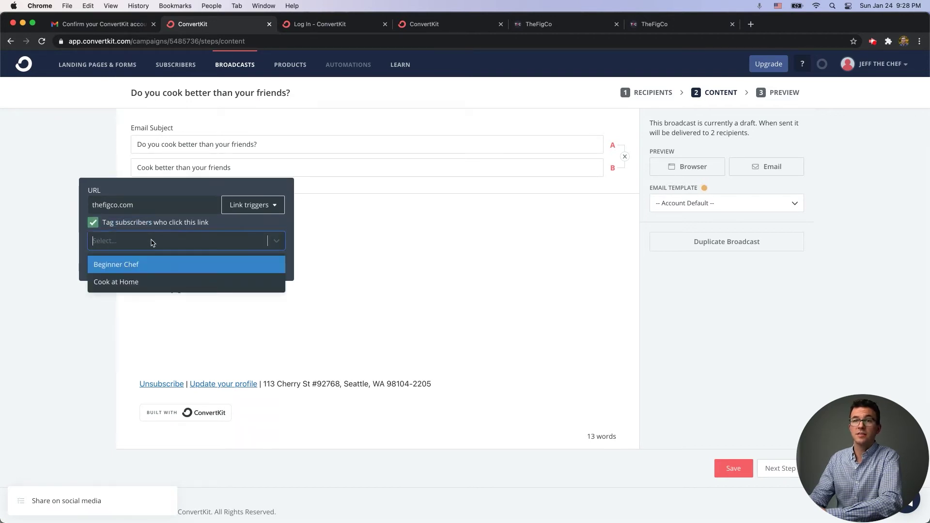
left_click(139, 266)
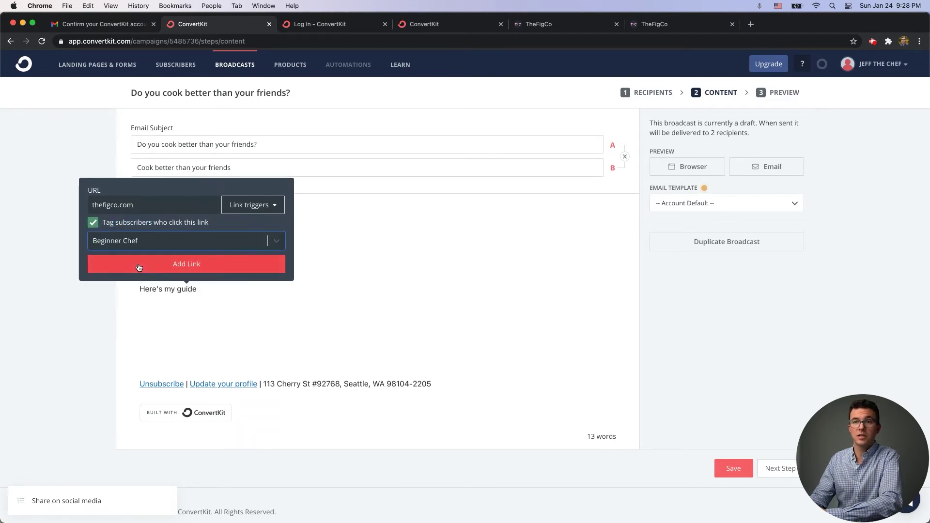
left_click(179, 265)
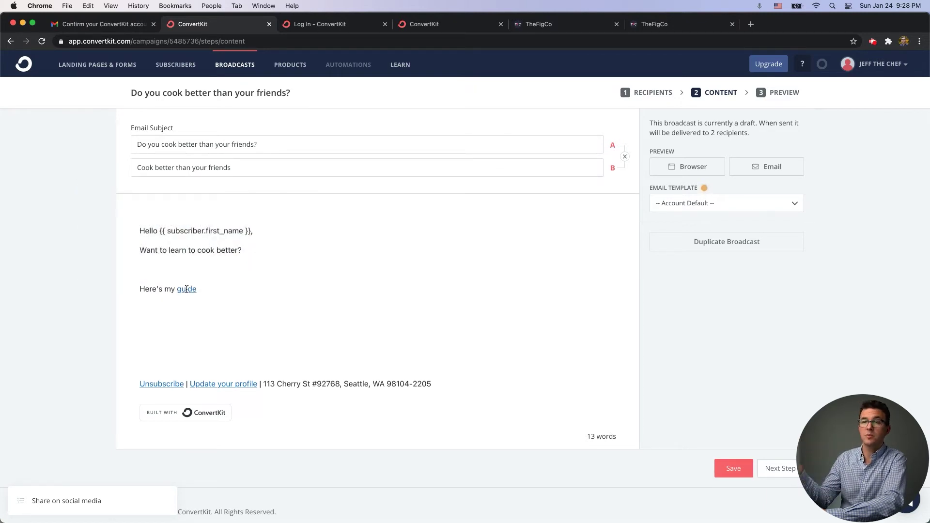
left_click(207, 290)
type(".")
key("Return")
key("Return")
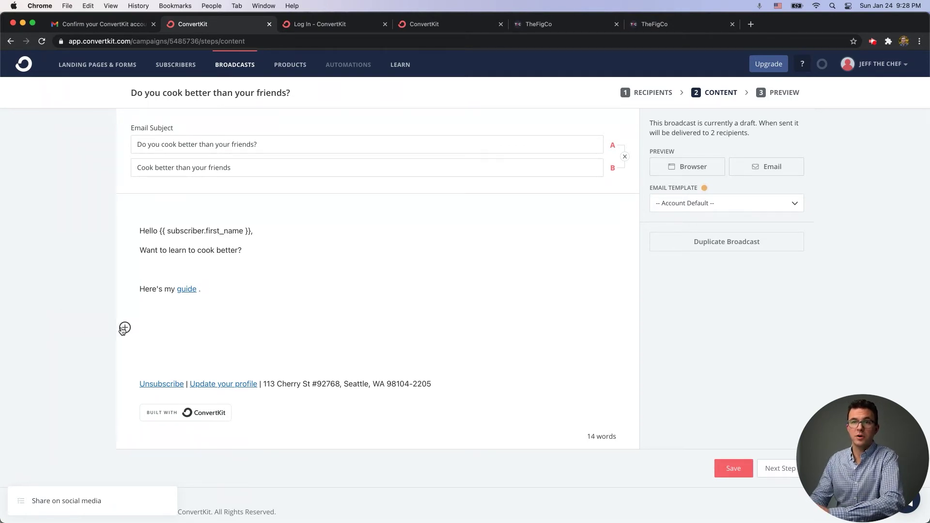
Insert a divider line with an empty paragraph below it.
left_click(124, 328)
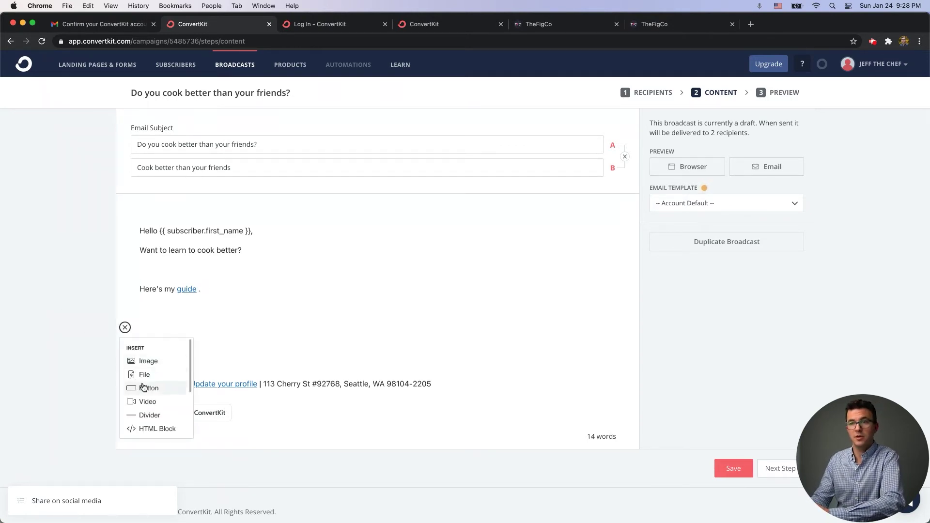
left_click(149, 415)
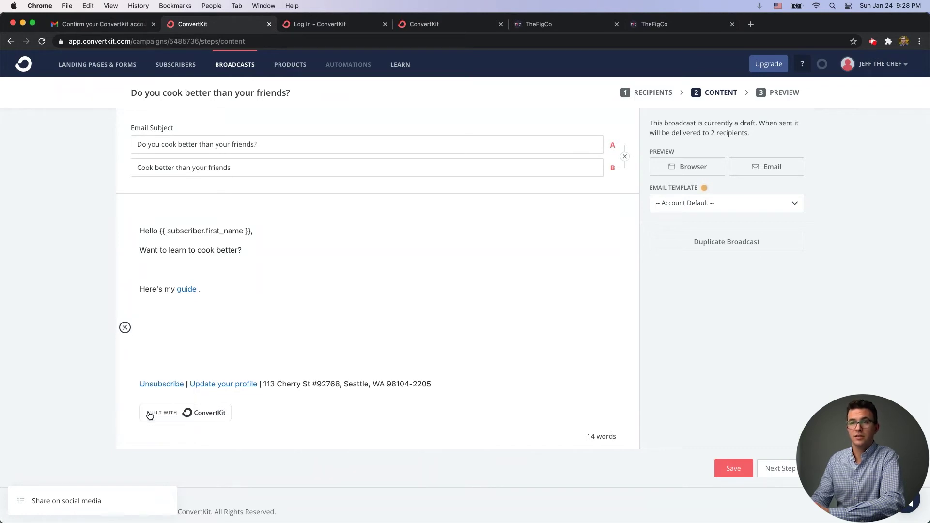
left_click(188, 352)
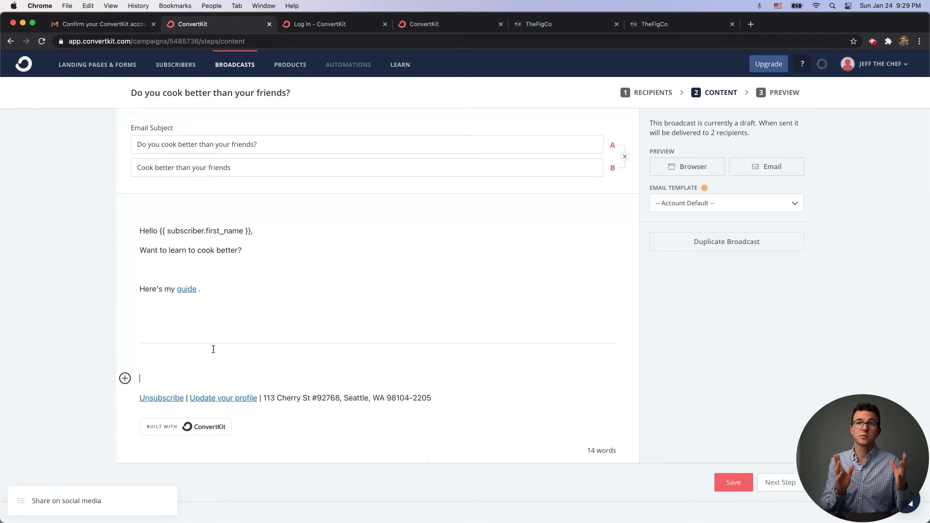
Add the sign-off 'Hope to talk soon.' and 'Jeff', then save the email.
left_click(217, 373)
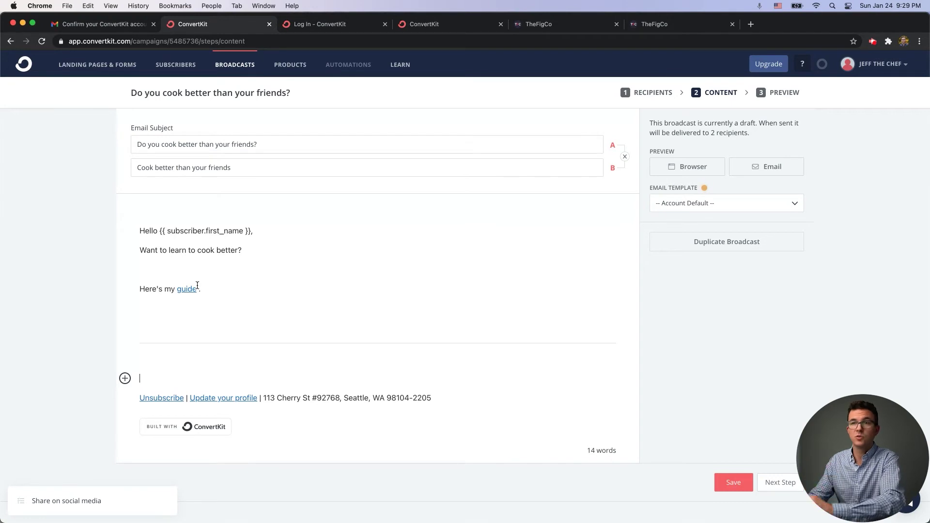
type("Hop")
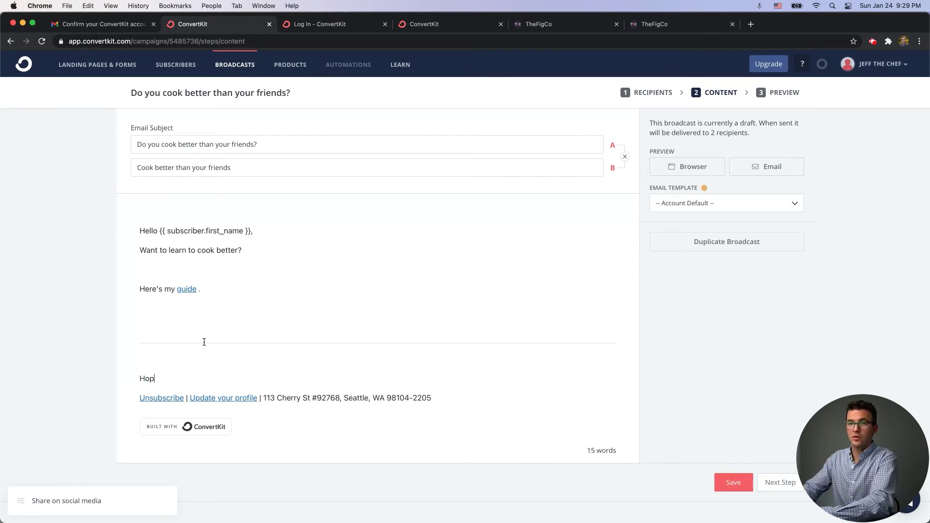
type("e to talk soon")
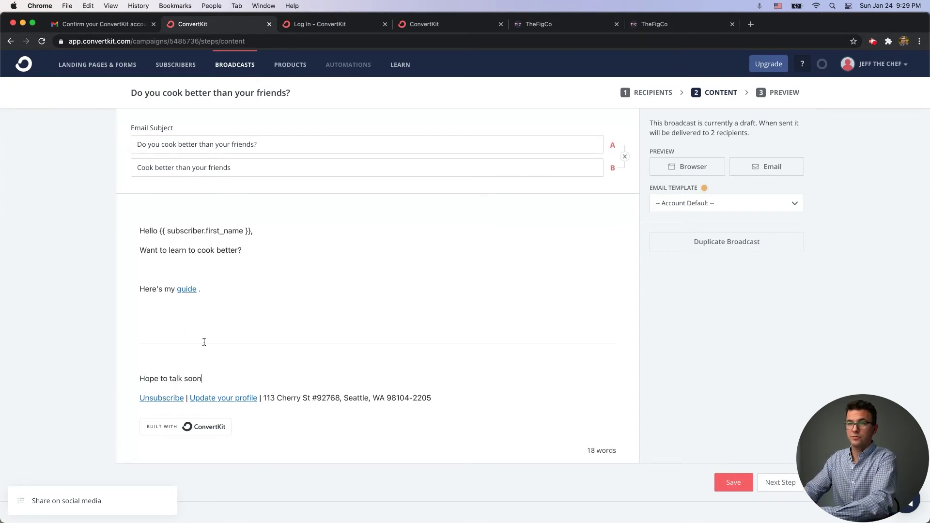
type(".")
key("Return")
type("Jef")
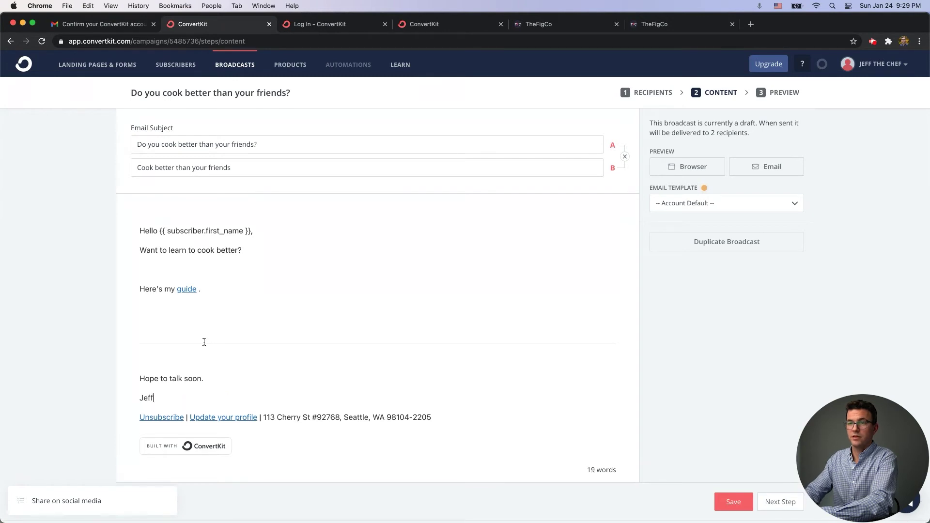
type("f")
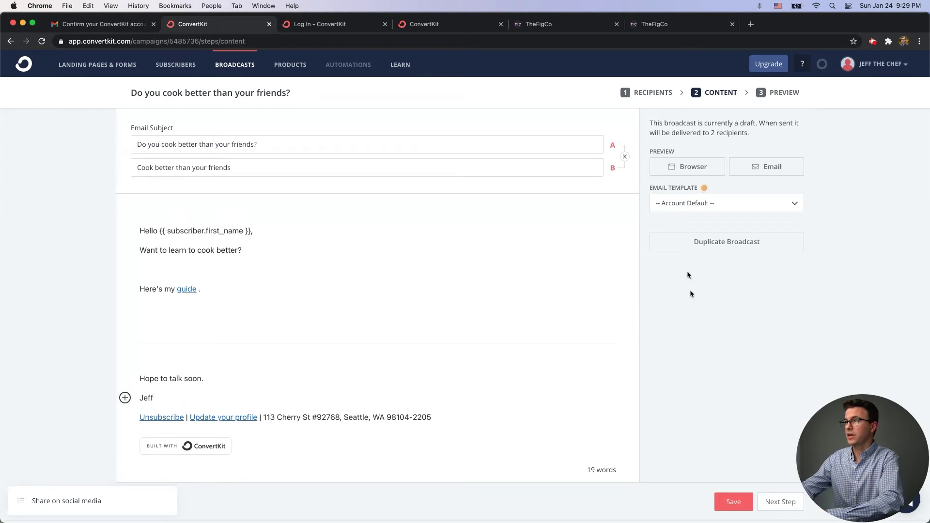
left_click(725, 501)
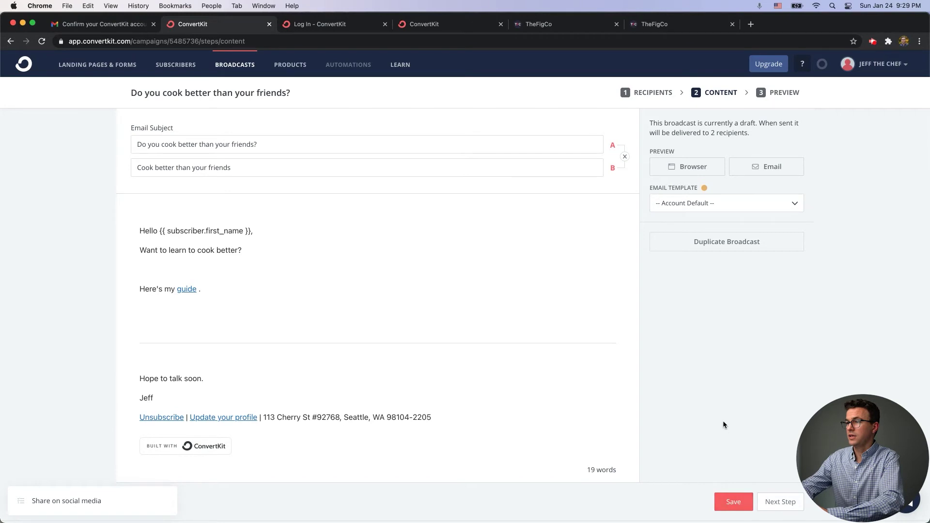
Open the preview and review the A/B split summary and the 3-recipient minimum warning.
left_click(781, 501)
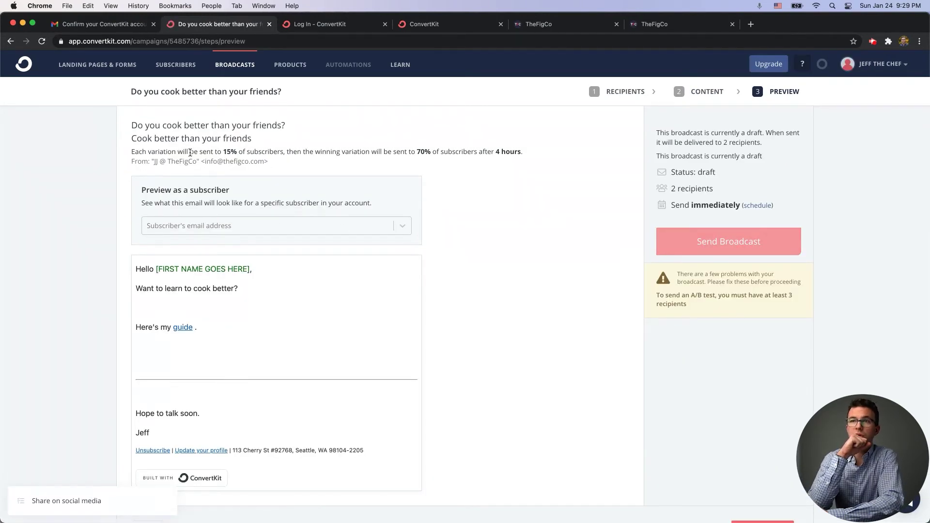
left_click_drag(173, 147, 209, 154)
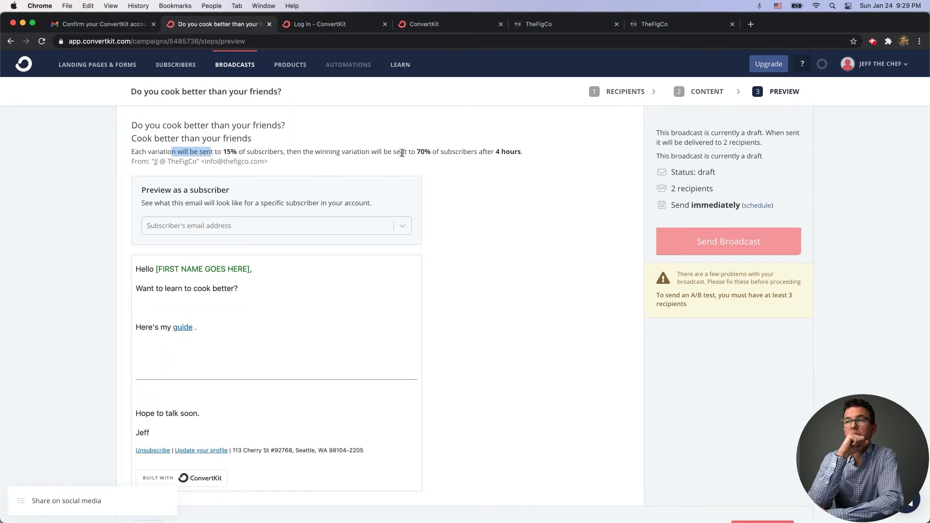
left_click_drag(448, 152, 521, 152)
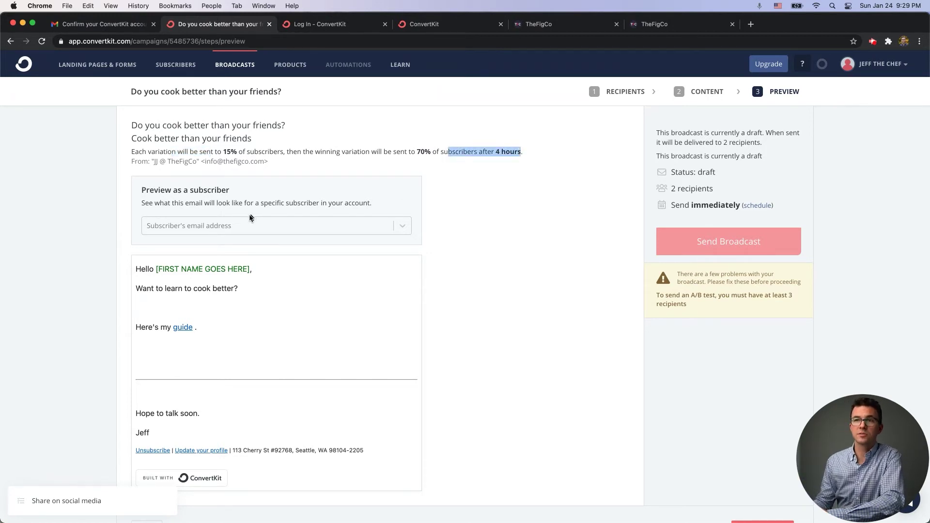
left_click_drag(170, 189, 245, 225)
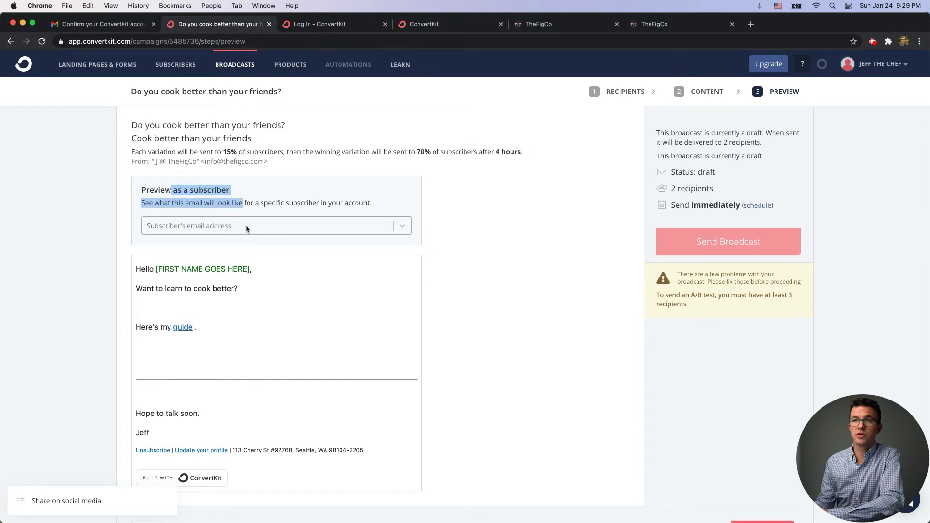
left_click(245, 225)
left_click(290, 215)
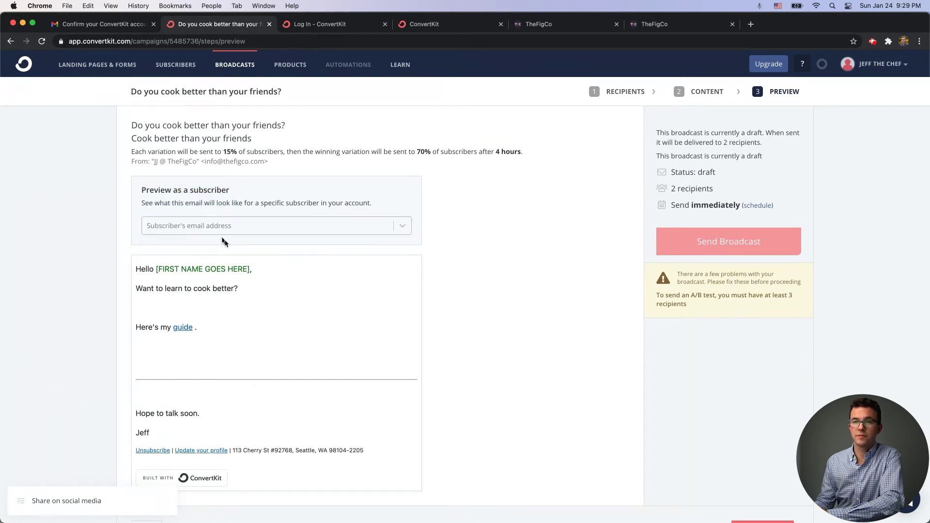
scroll(417, 252, "down", 1)
left_click_drag(695, 240, 801, 247)
left_click(711, 260)
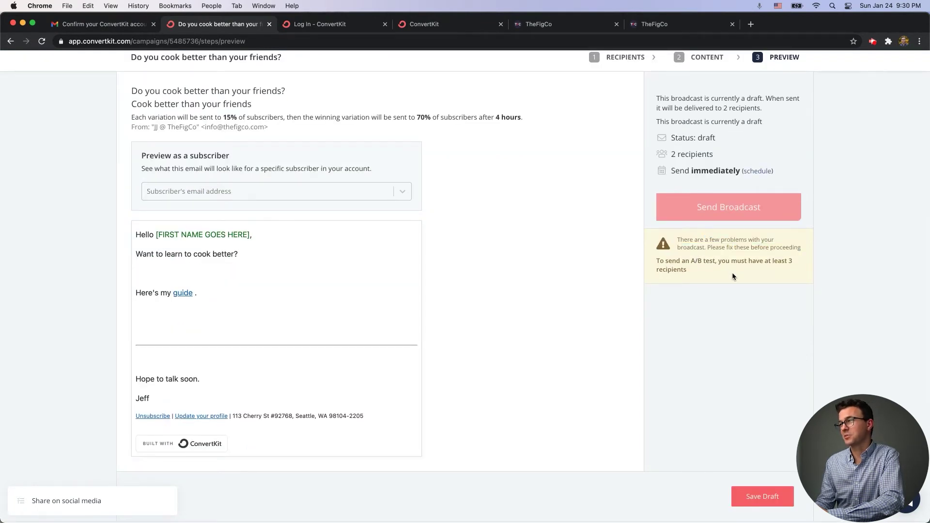
scroll(545, 224, "up", 1)
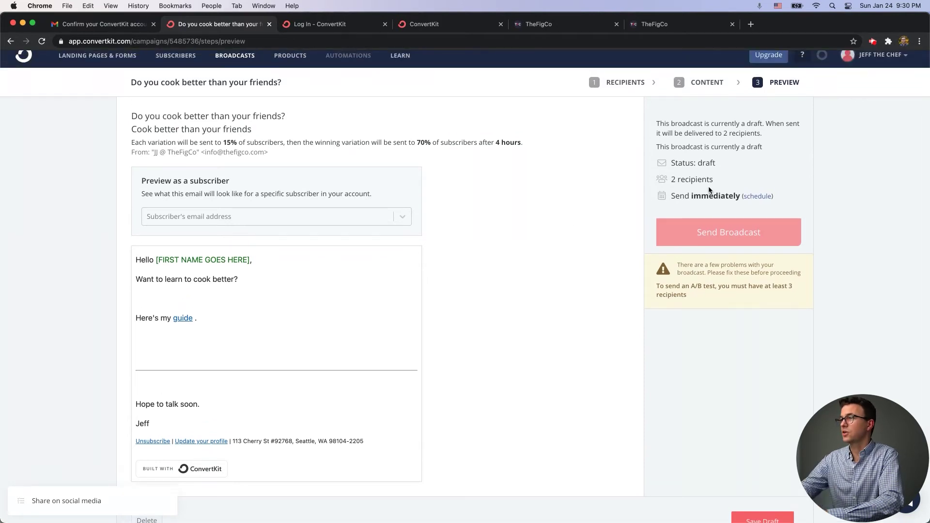
scroll(660, 286, "down", 2)
scroll(660, 287, "up", 3)
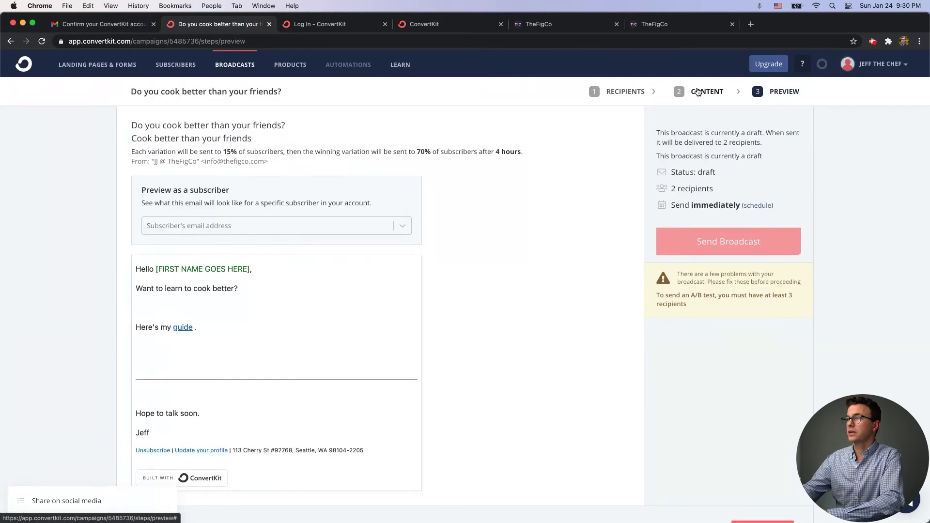
Remove subject B in the content step and return to the preview.
left_click(705, 91)
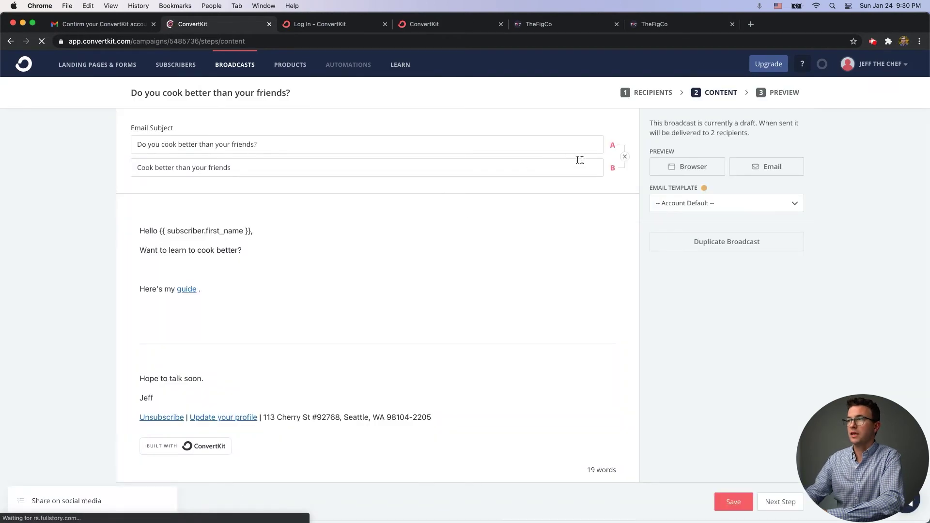
left_click(624, 156)
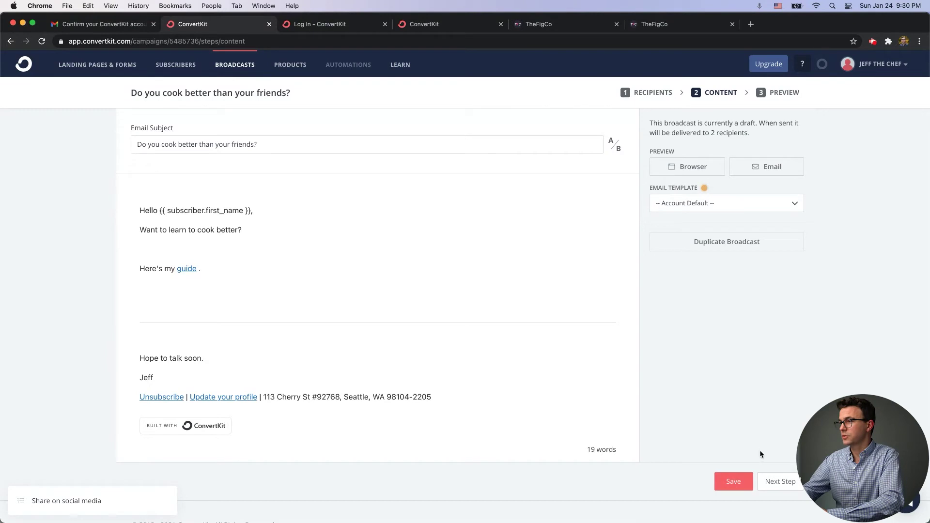
left_click(773, 482)
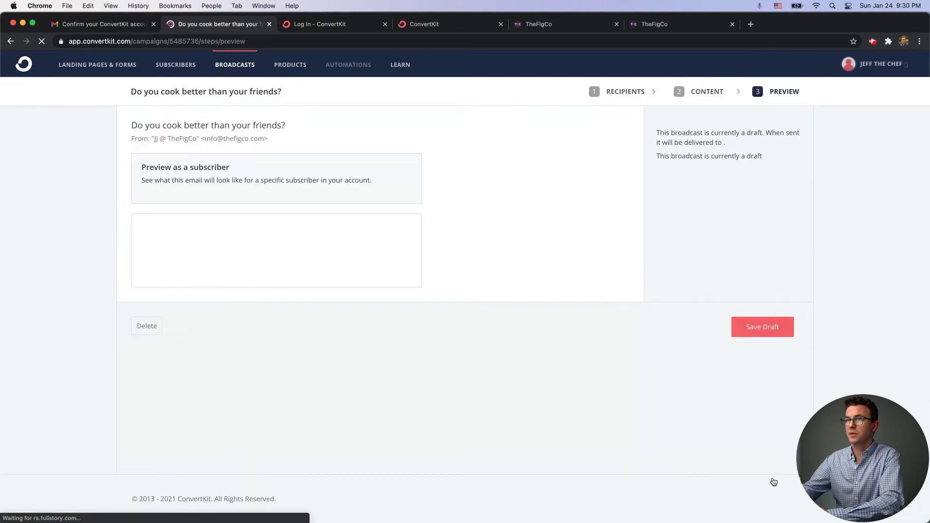
Preview the broadcast as the subscriber matching the typed e-mail, confirming the greeting reads 'Hello TFC,'.
left_click(378, 205)
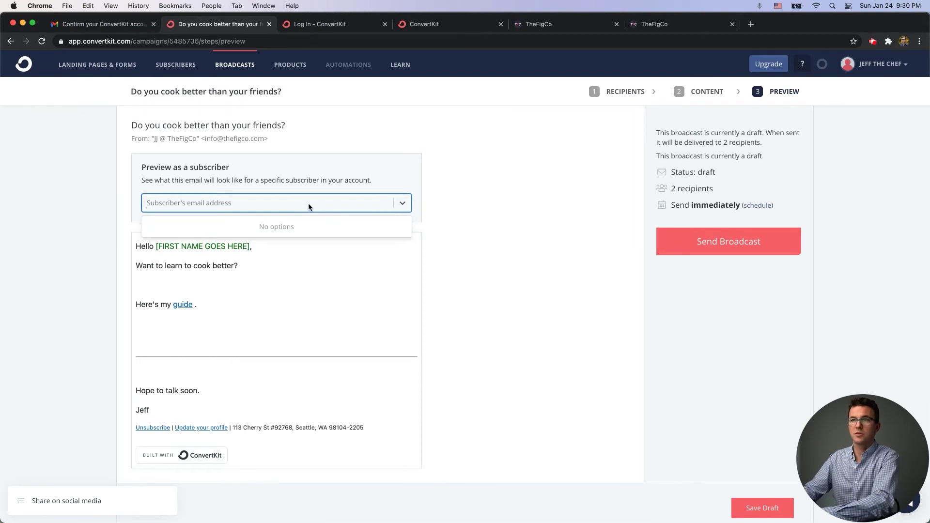
type("hello@")
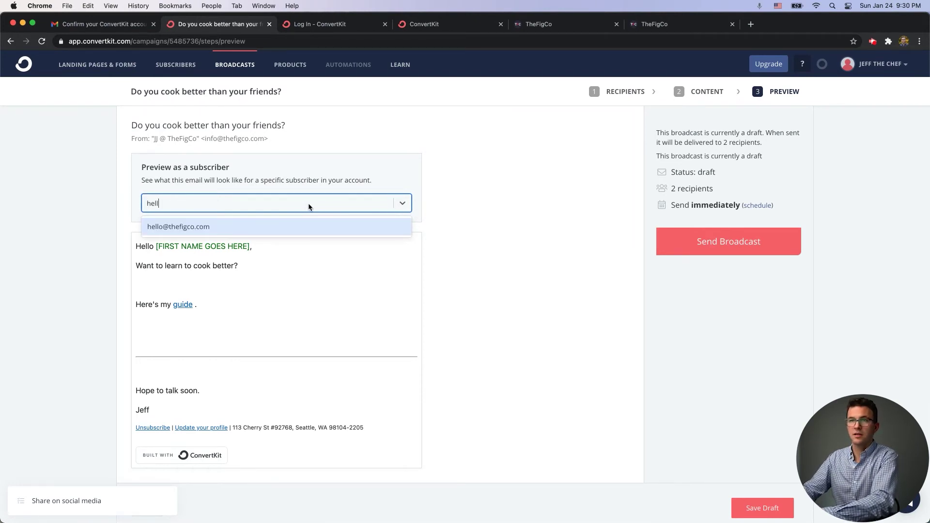
left_click(245, 228)
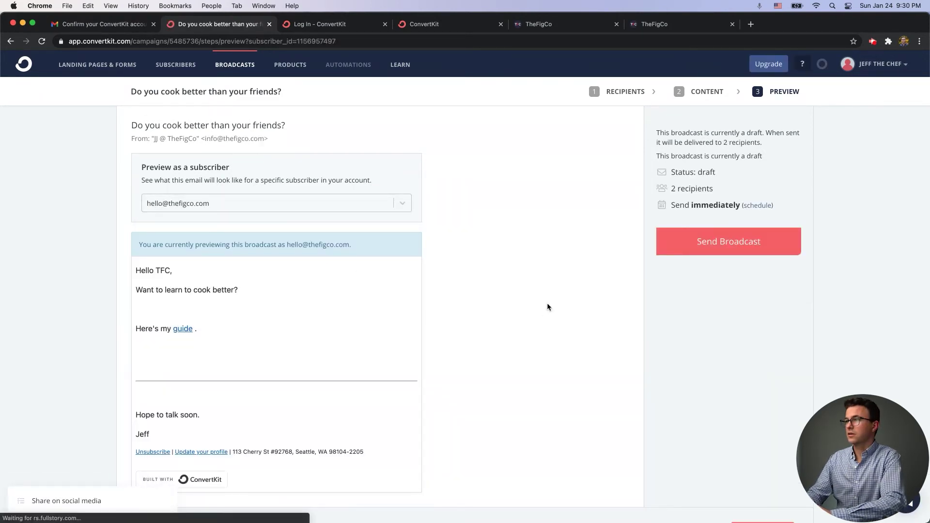
scroll(455, 326, "down", 3)
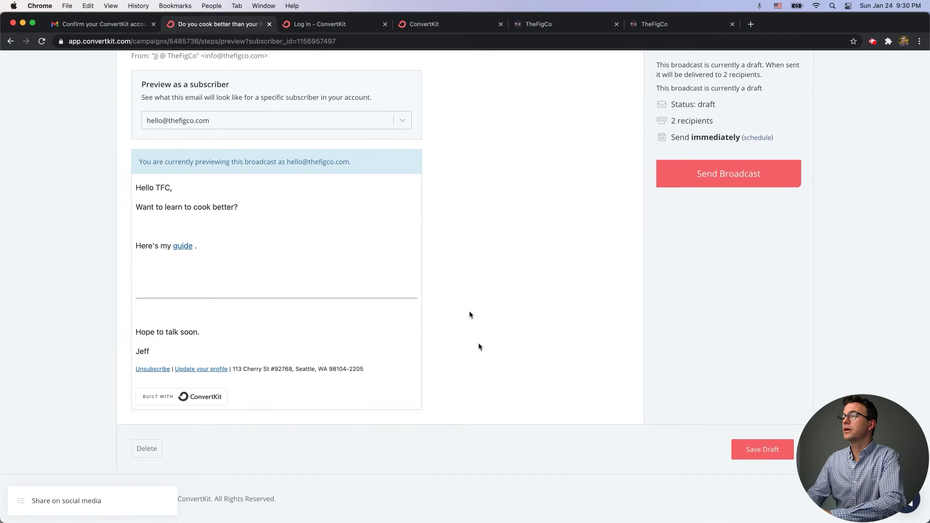
scroll(463, 282, "up", 3)
left_click(214, 196)
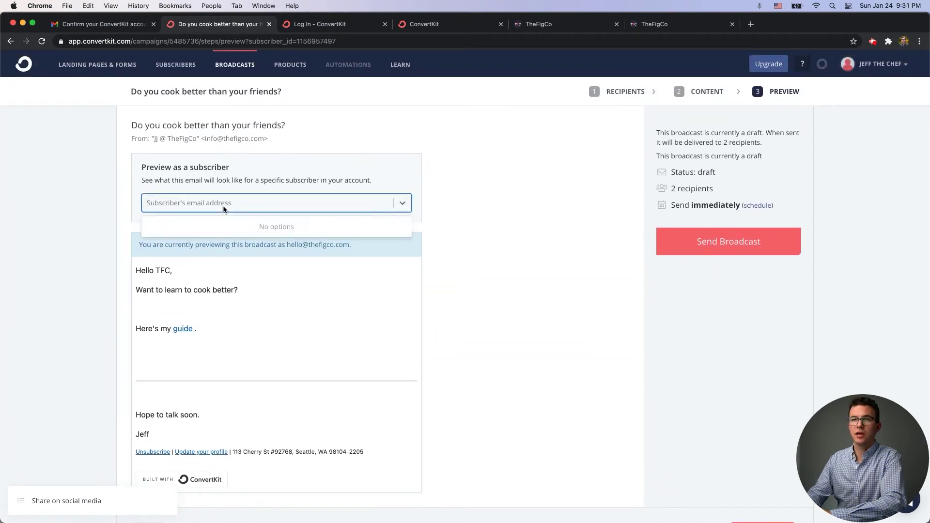
left_click(205, 177)
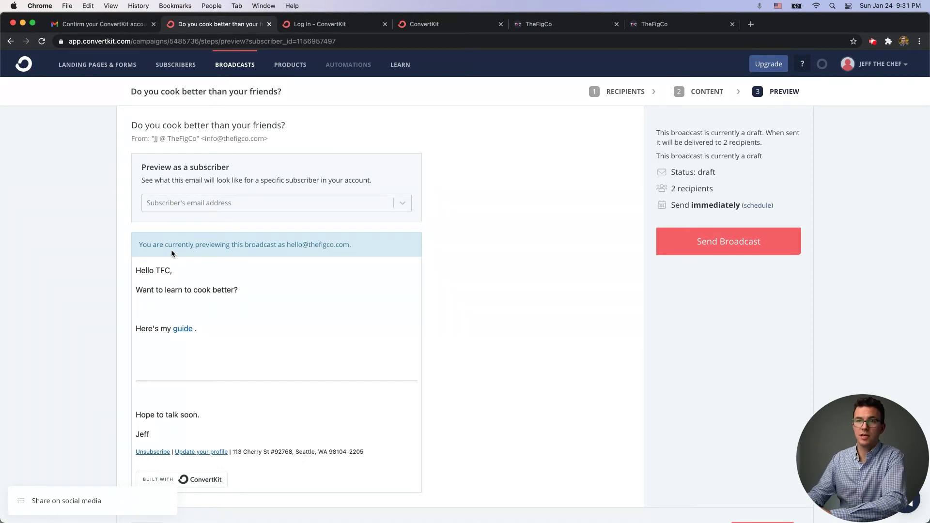
left_click_drag(155, 267, 168, 270)
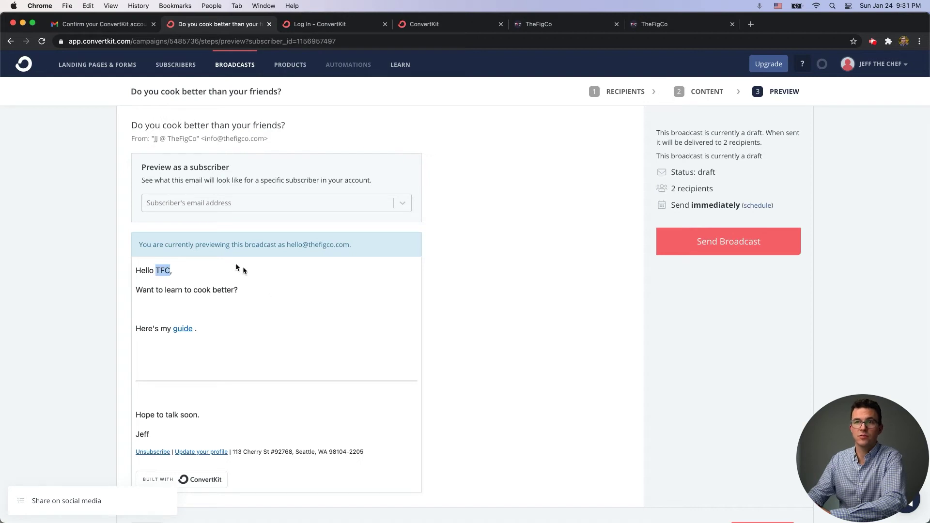
scroll(329, 346, "down", 3)
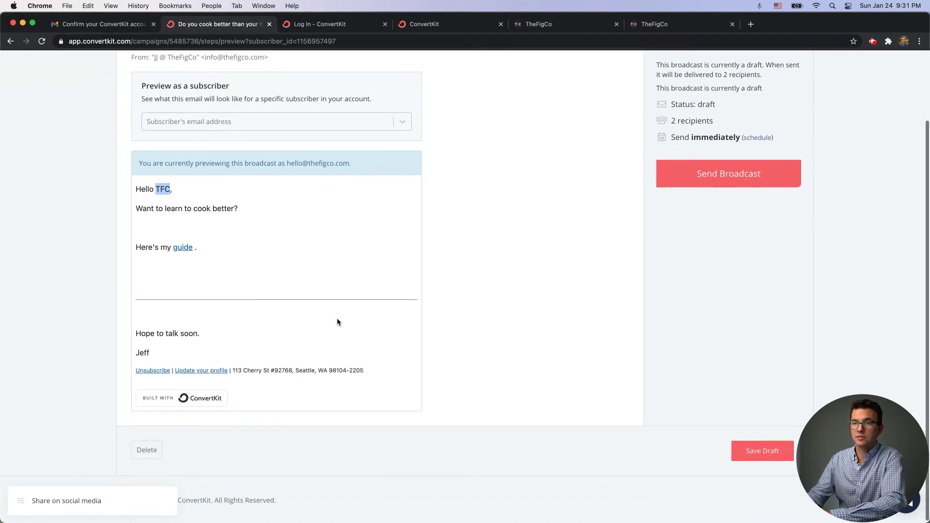
scroll(336, 318, "up", 3)
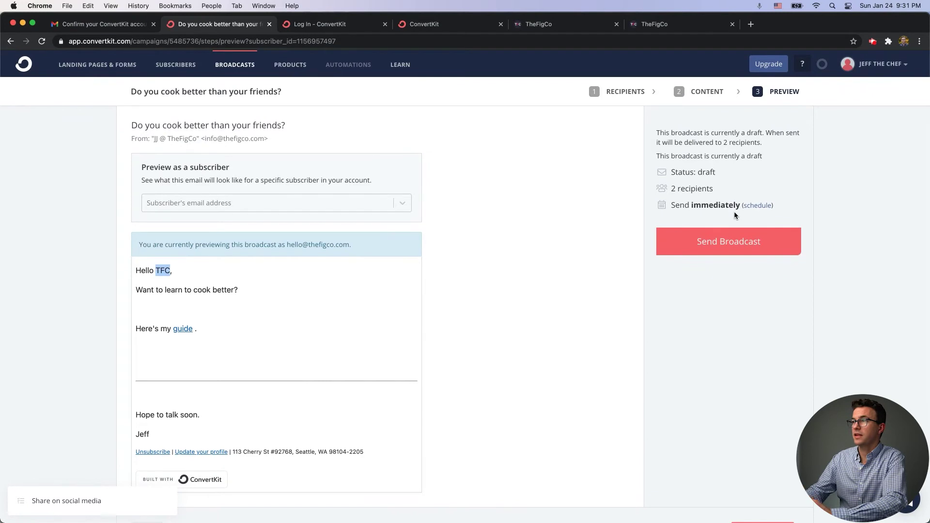
scroll(746, 313, "down", 3)
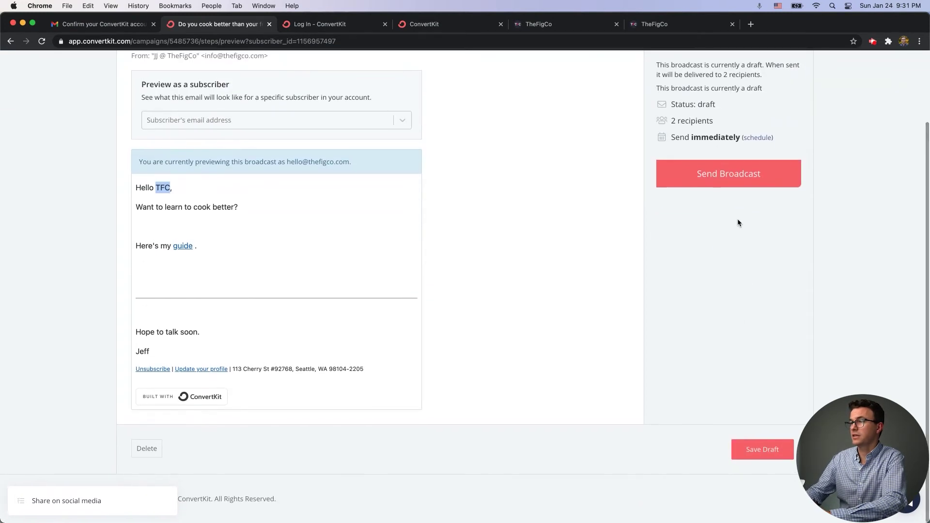
scroll(737, 252, "up", 2)
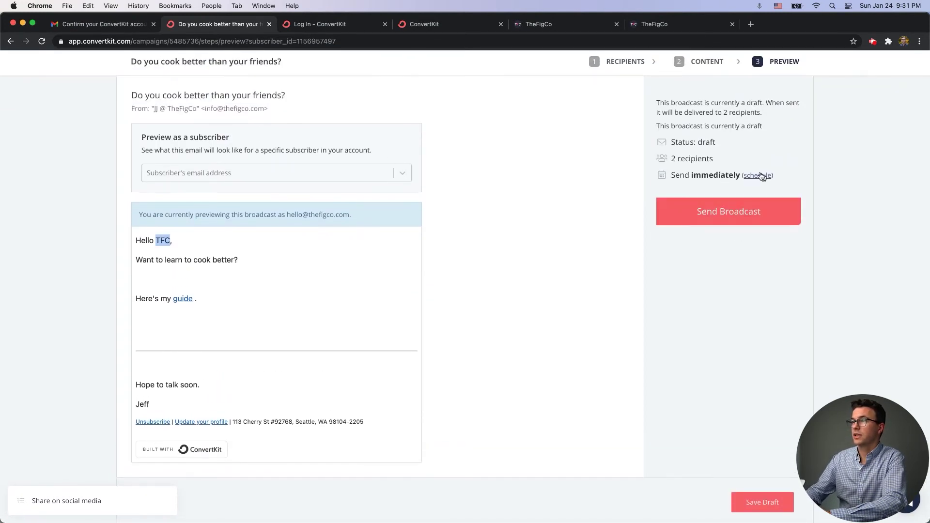
Try scheduling the broadcast for January 24 at 1:25 PM, then remove the schedule to send immediately.
left_click(757, 176)
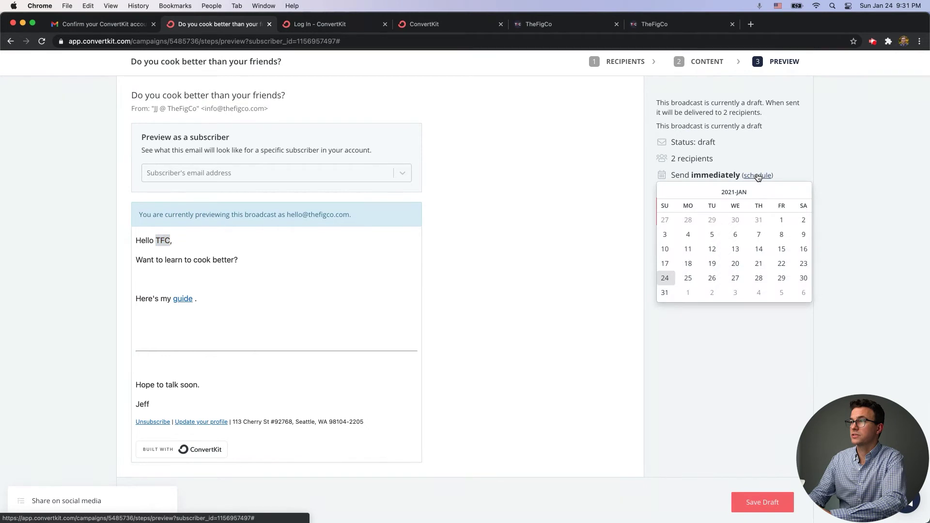
left_click(689, 280)
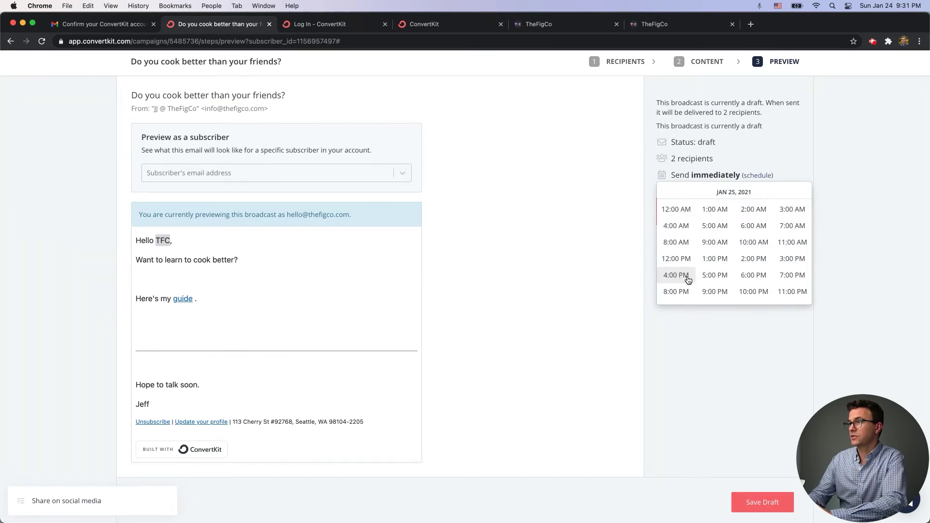
left_click(715, 260)
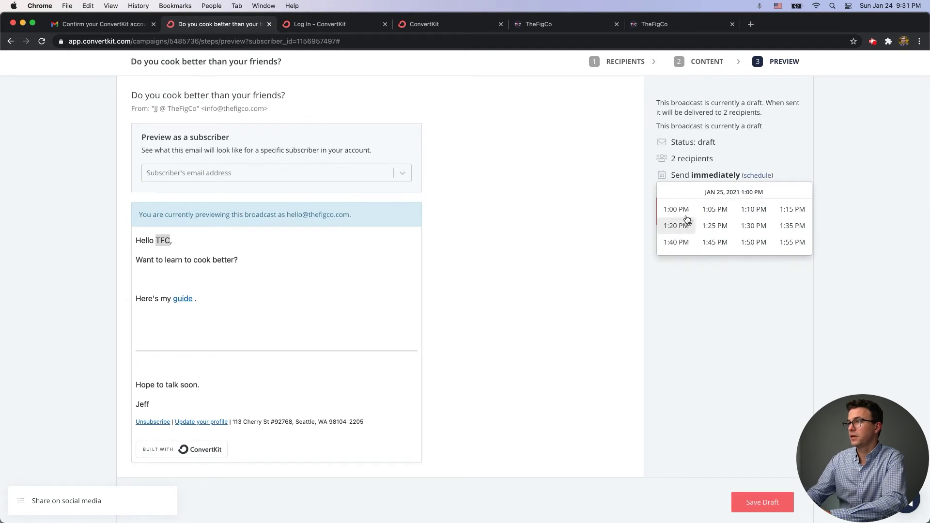
left_click(717, 228)
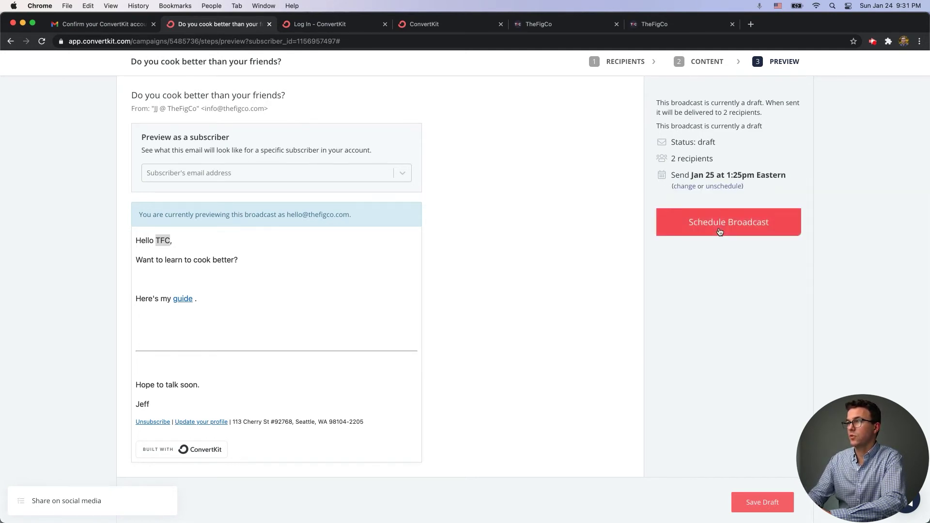
left_click(684, 186)
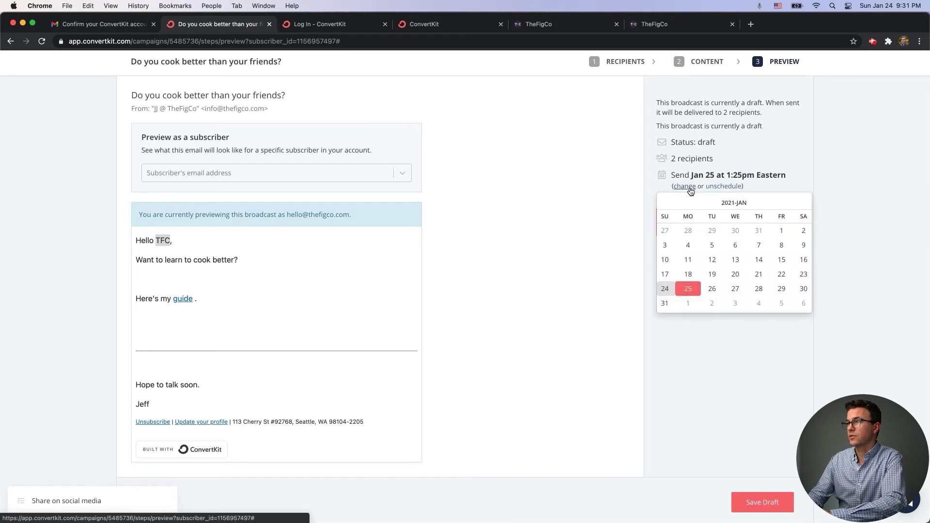
left_click(667, 288)
scroll(682, 281, "up", 2)
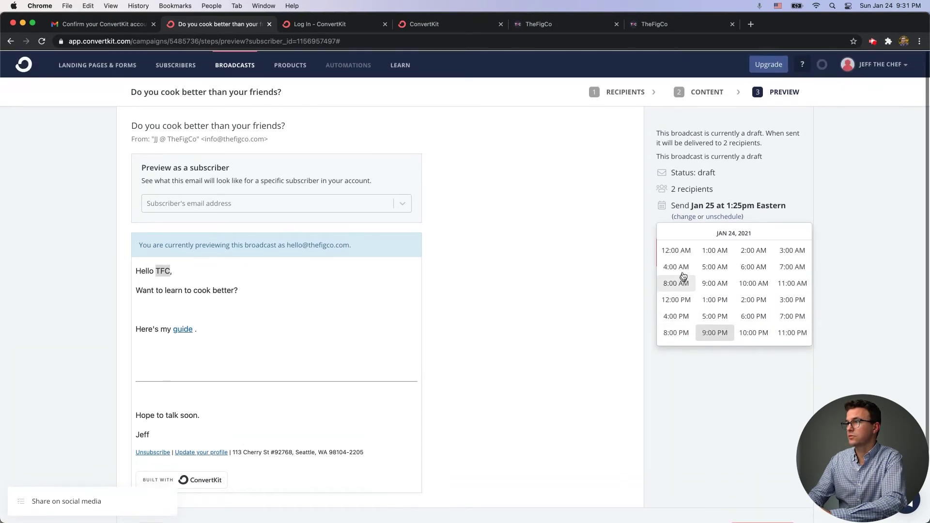
left_click(717, 217)
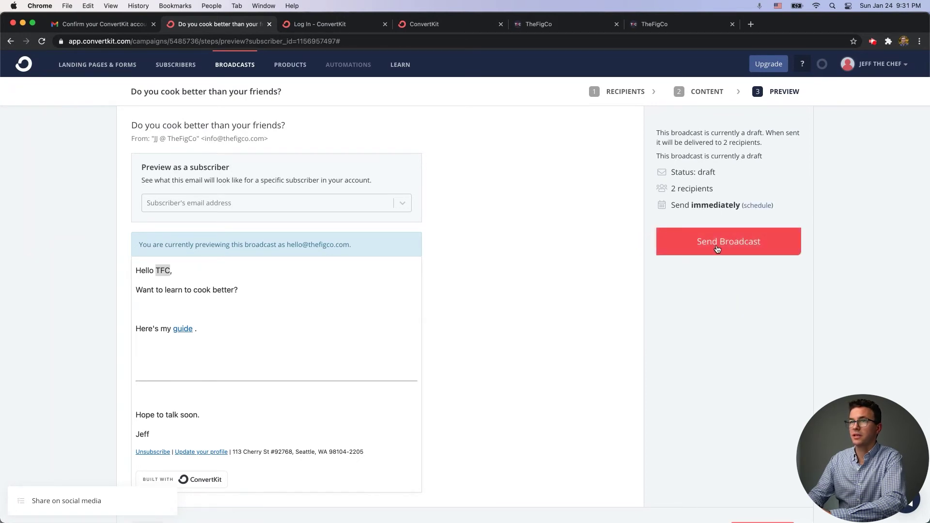
scroll(635, 289, "down", 3)
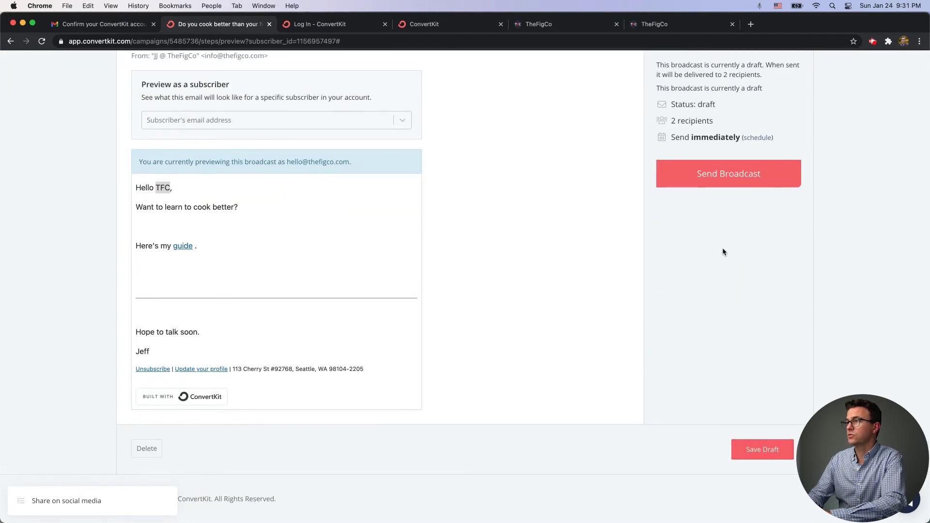
Send the 'Do you cook better than your friends?' broadcast now and confirm delivery to 2 subscribers.
left_click(720, 180)
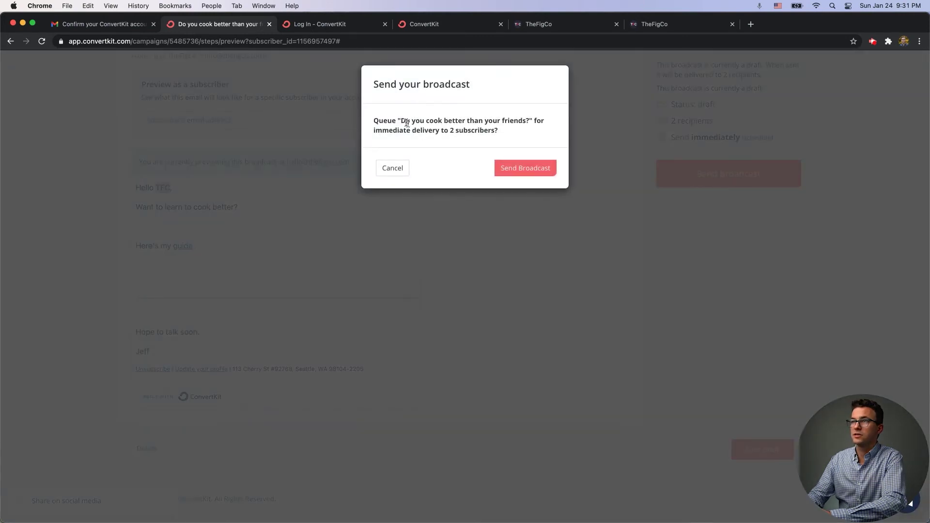
left_click(520, 169)
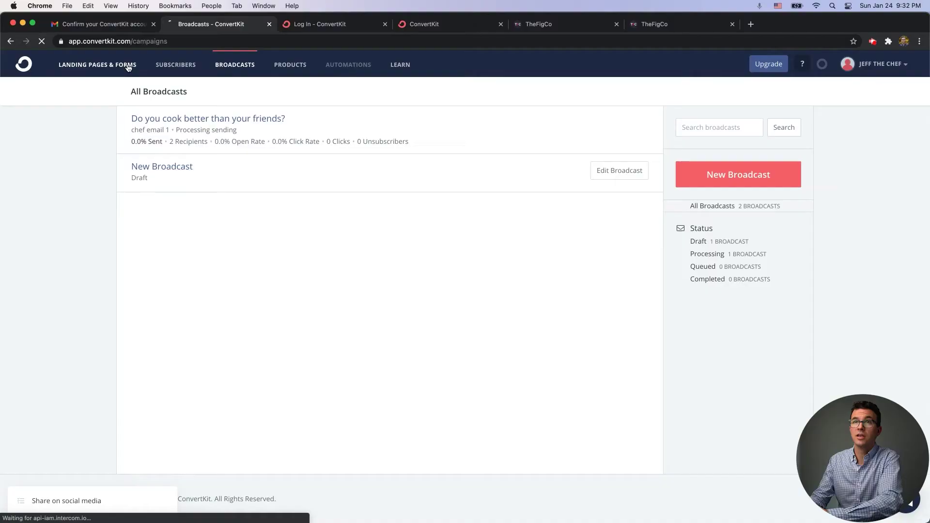
Go to Landing Pages & Forms to see the Archer landing page listing.
left_click(129, 66)
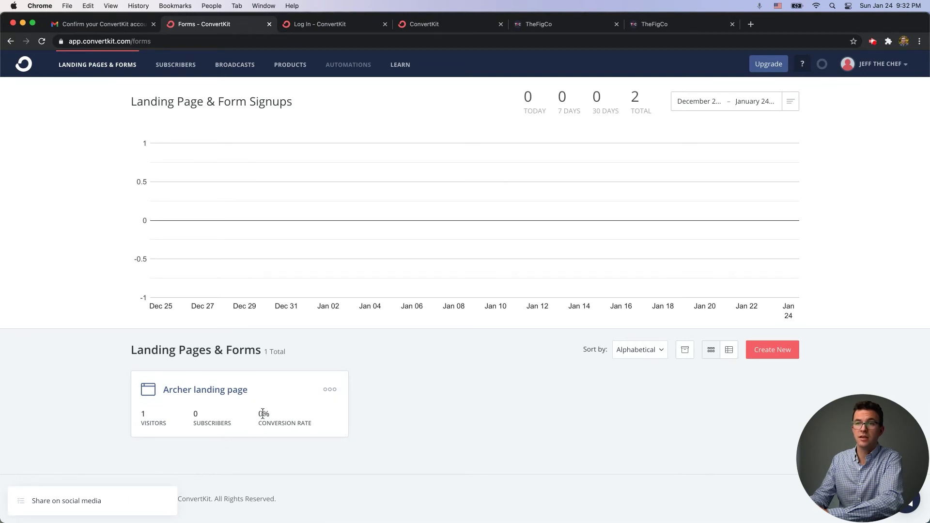
Create a new inline-format form using the Powell template.
left_click(771, 356)
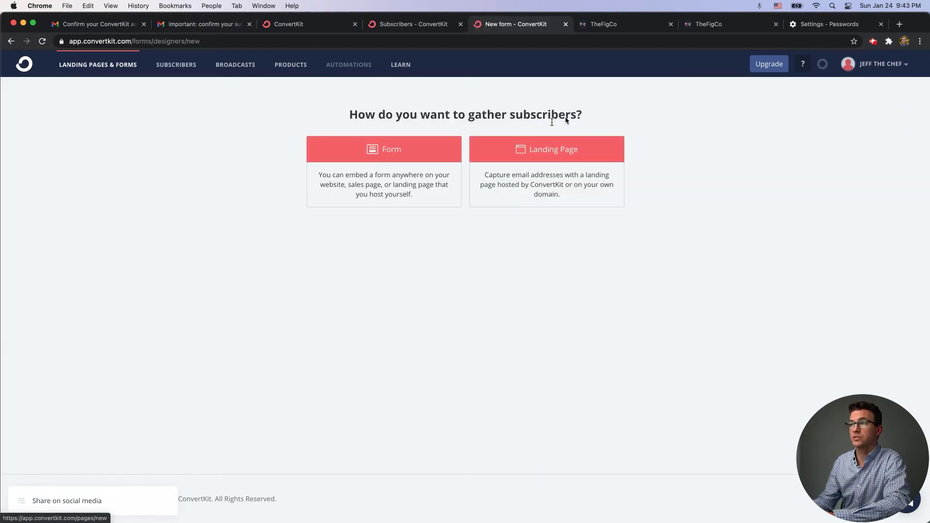
left_click(386, 151)
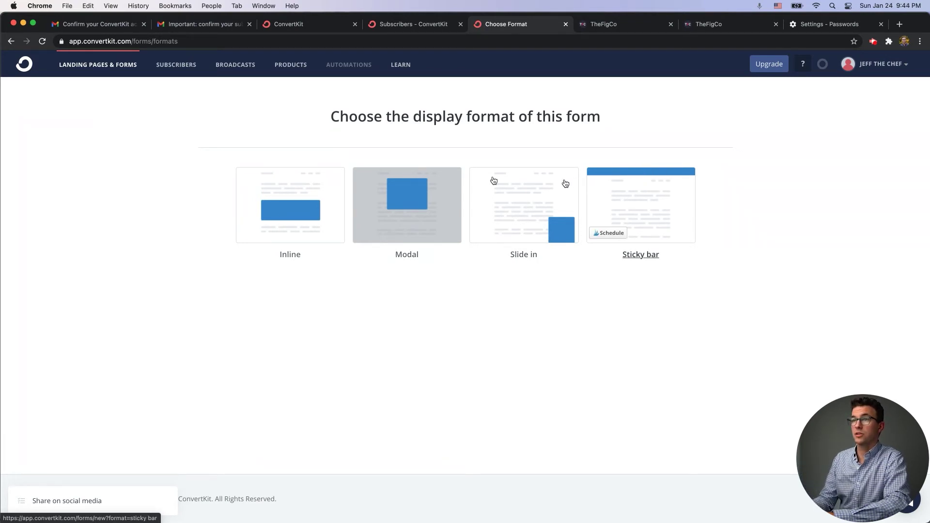
left_click(285, 204)
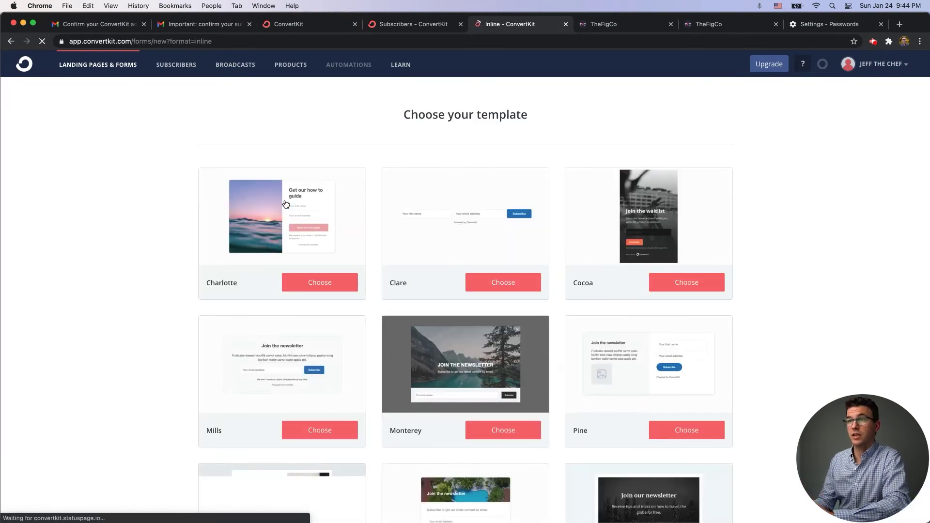
scroll(772, 257, "down", 3)
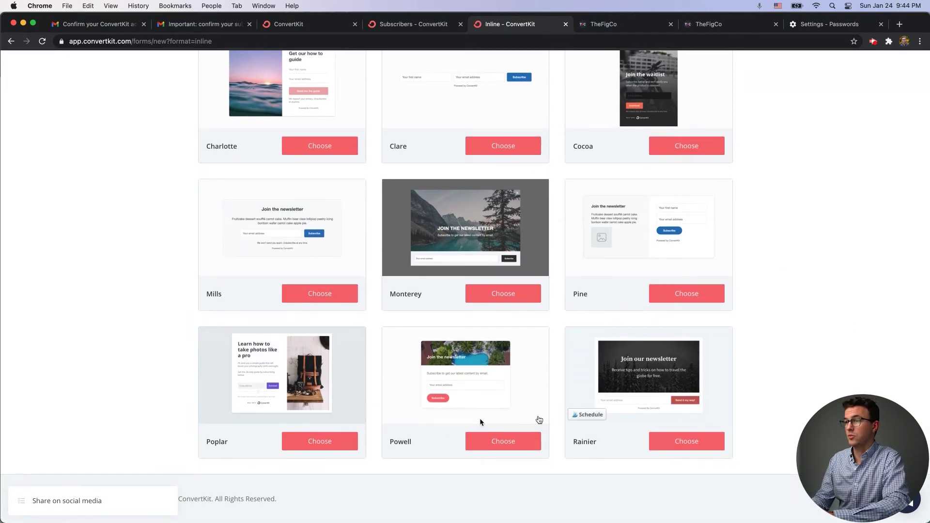
left_click(502, 440)
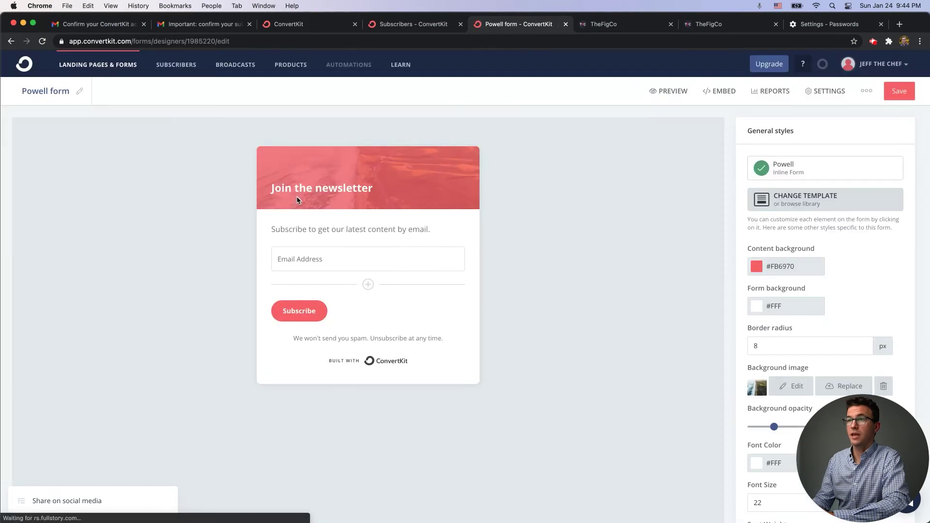
Inspect the form's header, Subscribe button and #FB6970 content background colour, leaving them unchanged.
left_click(345, 191)
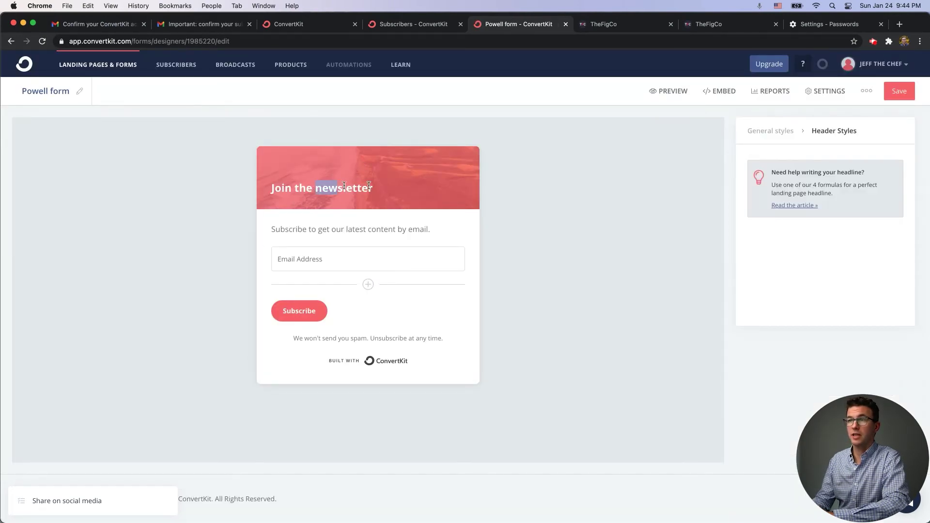
left_click(293, 316)
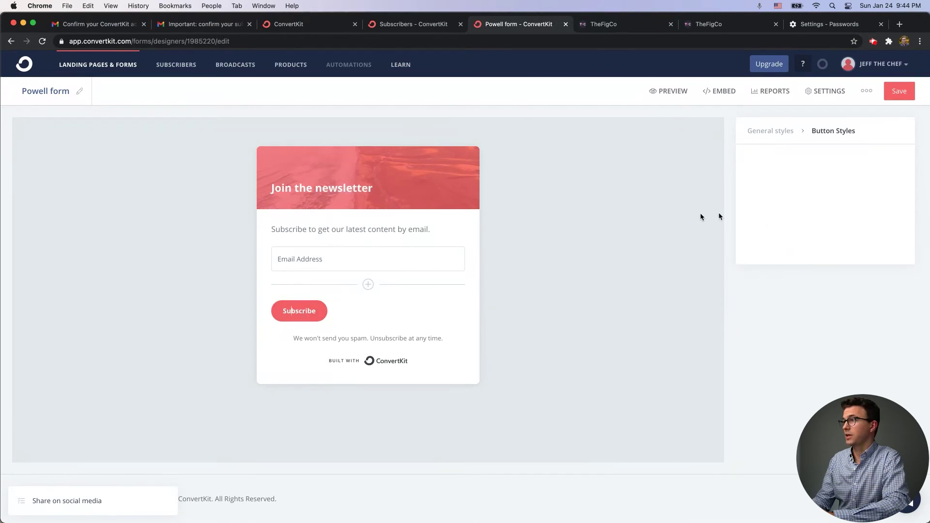
left_click(775, 131)
left_click(799, 268)
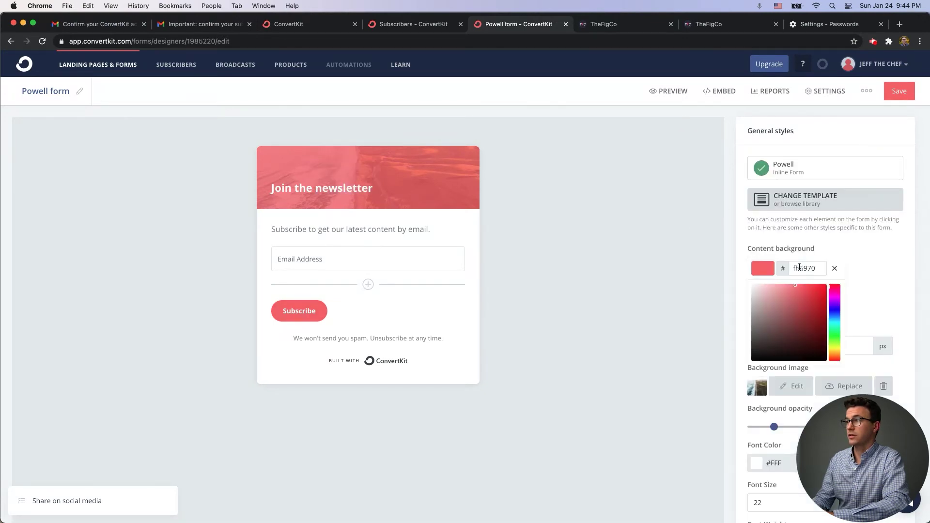
left_click(673, 280)
left_click(301, 314)
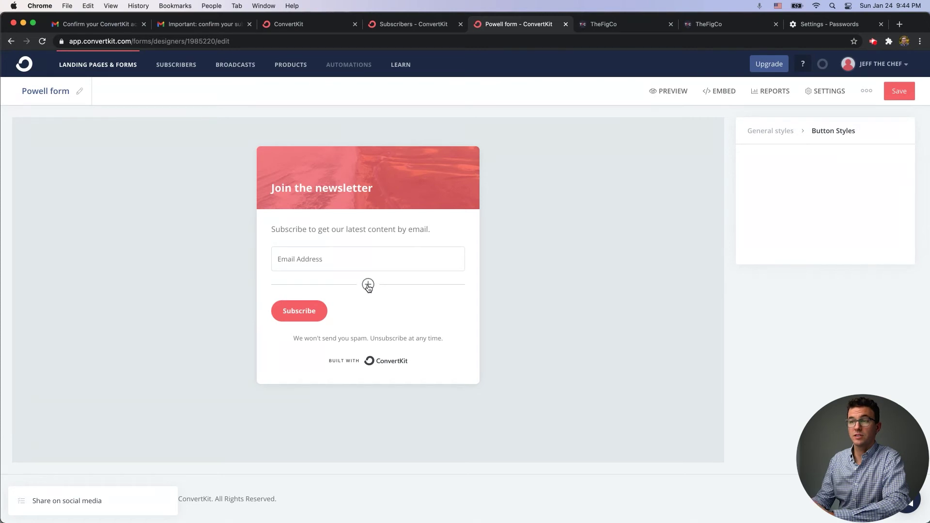
Add a First Name custom field and move it above Email Address.
left_click(368, 286)
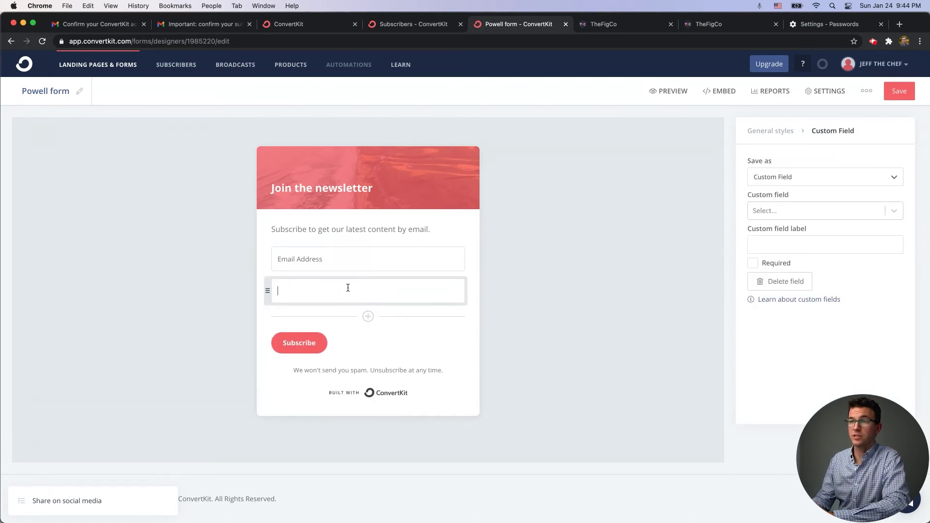
left_click(806, 216)
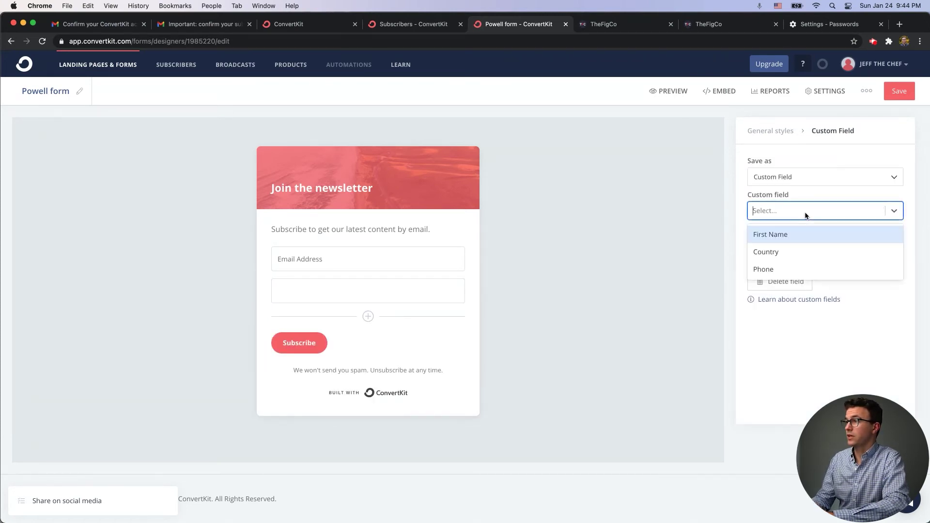
left_click(774, 234)
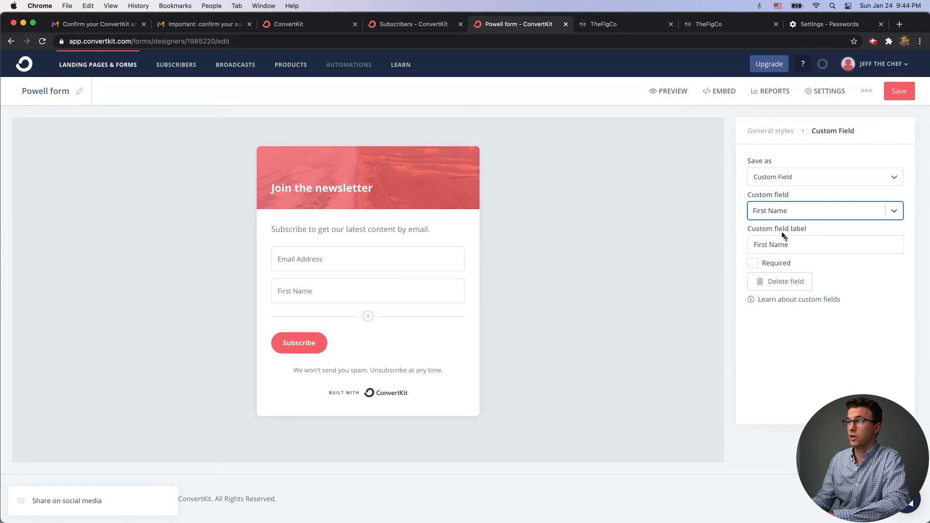
left_click_drag(267, 291, 268, 259)
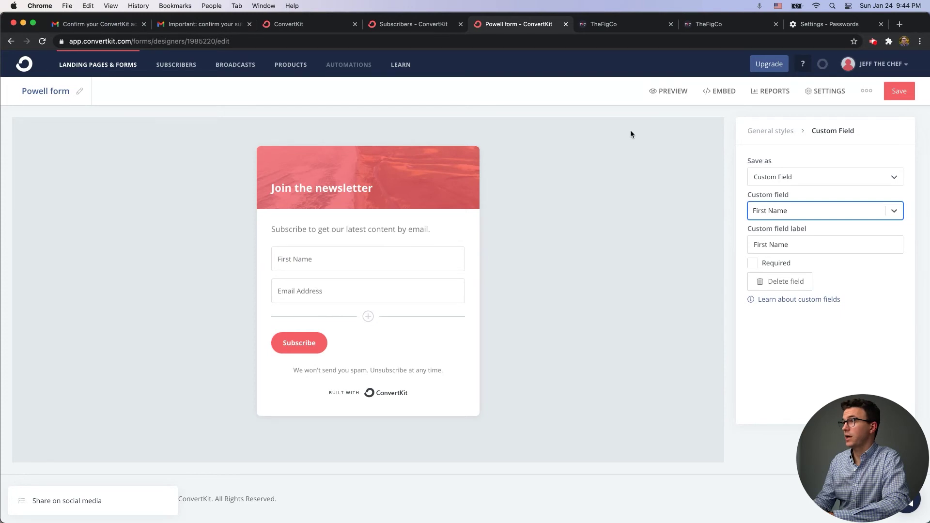
In form settings, redirect new subscribers to thefigco.com instead of a success message.
left_click(822, 92)
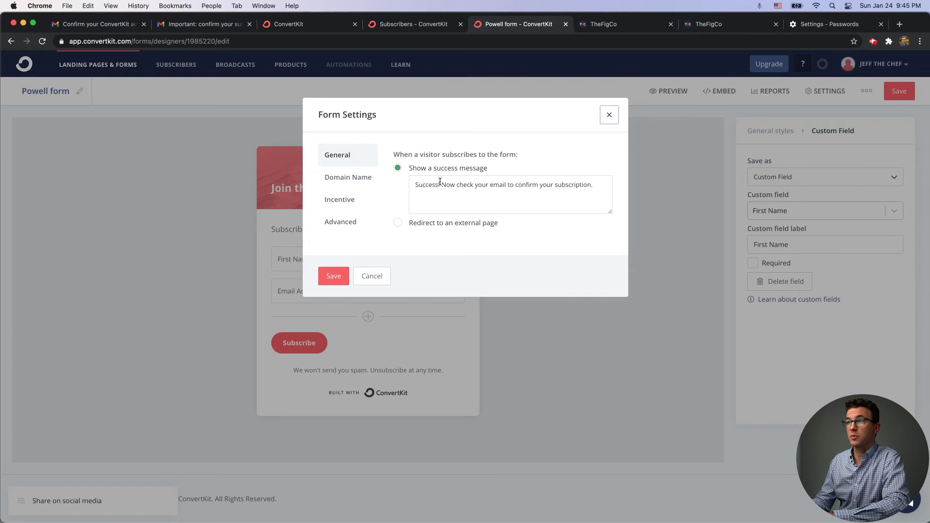
left_click_drag(441, 185, 566, 199)
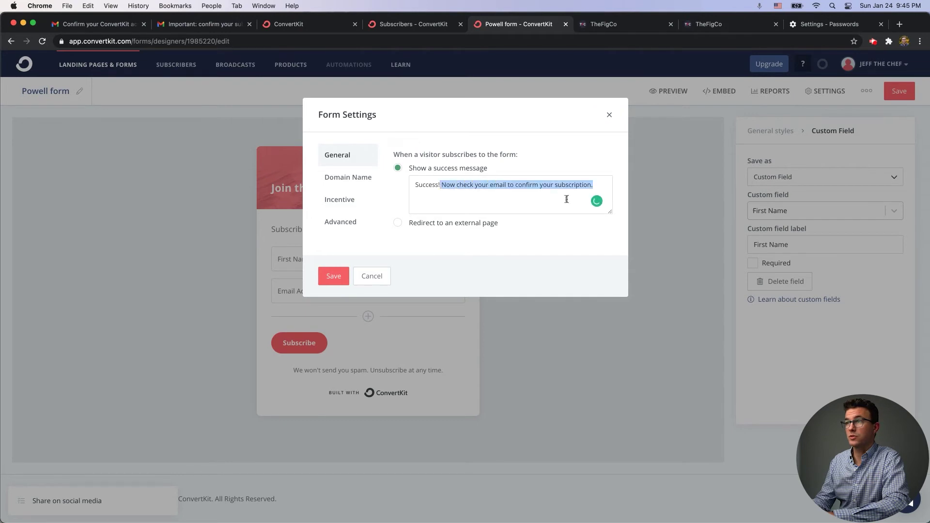
left_click(396, 224)
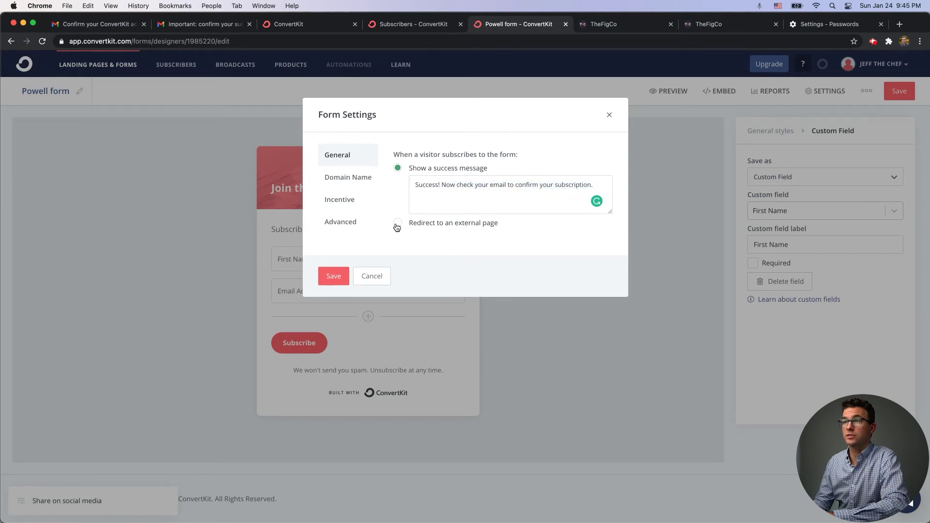
left_click(432, 202)
type("the")
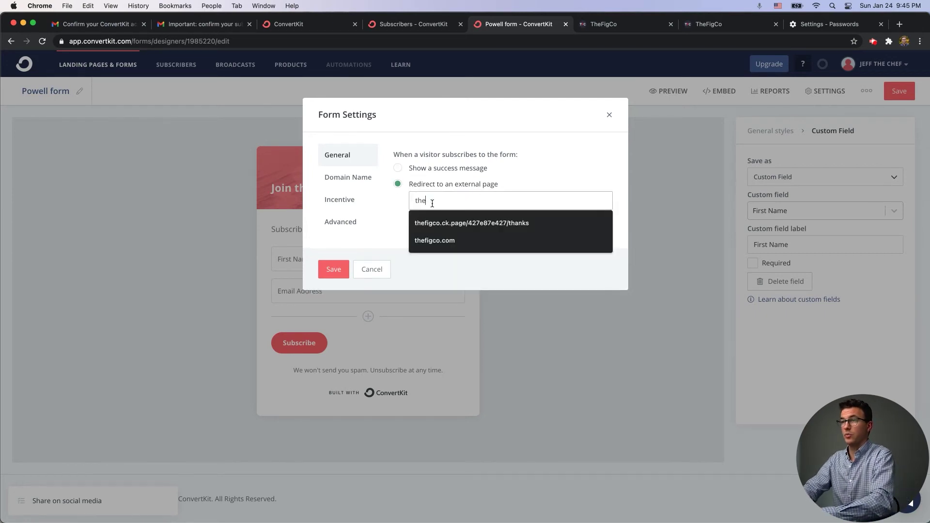
type("fig")
left_click(433, 238)
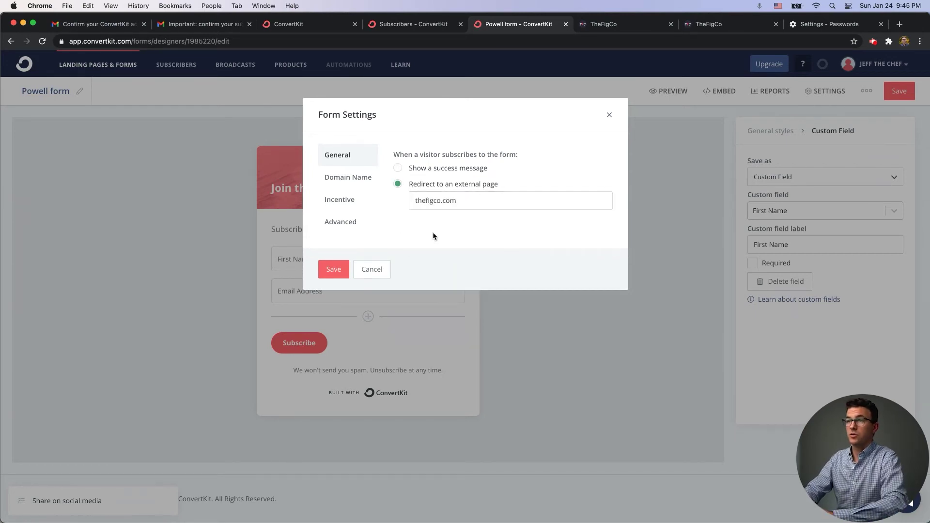
Review the Domain Name and Incentive email settings, then save the form settings.
left_click(348, 178)
left_click(429, 172)
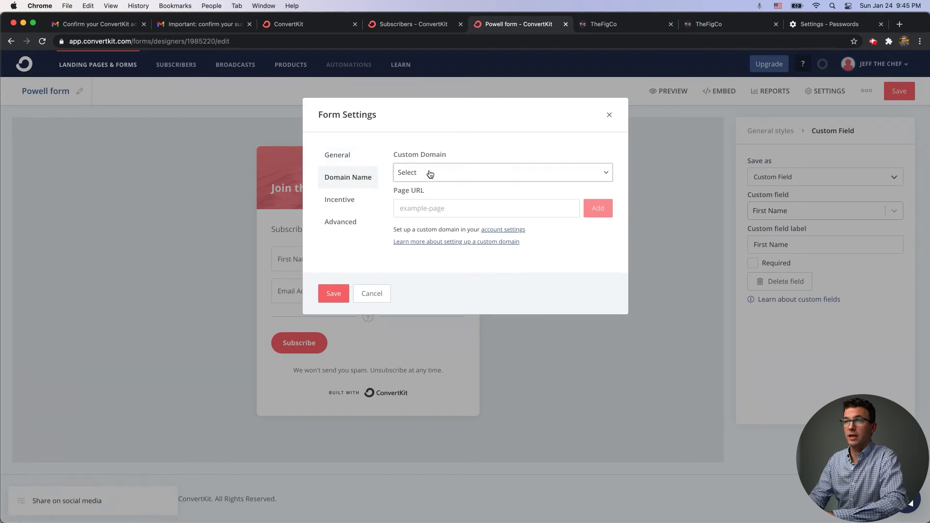
left_click(336, 203)
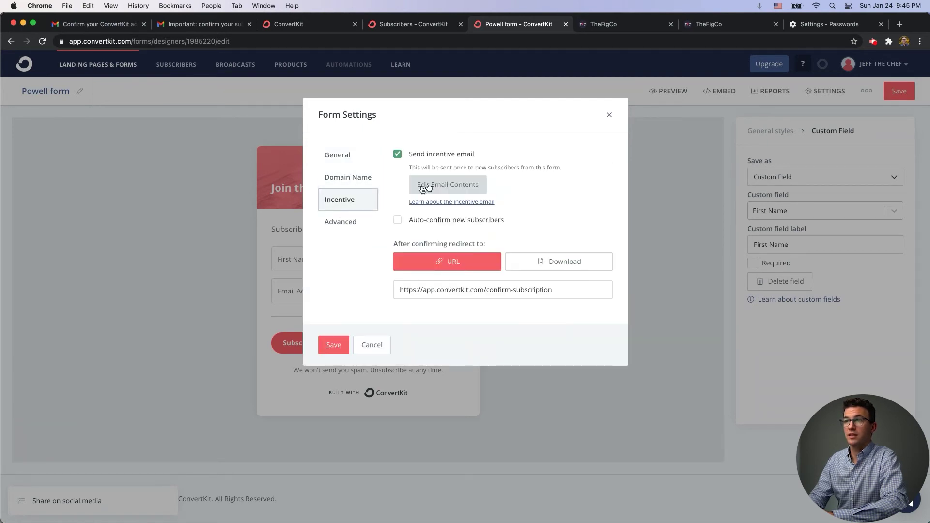
left_click(448, 185)
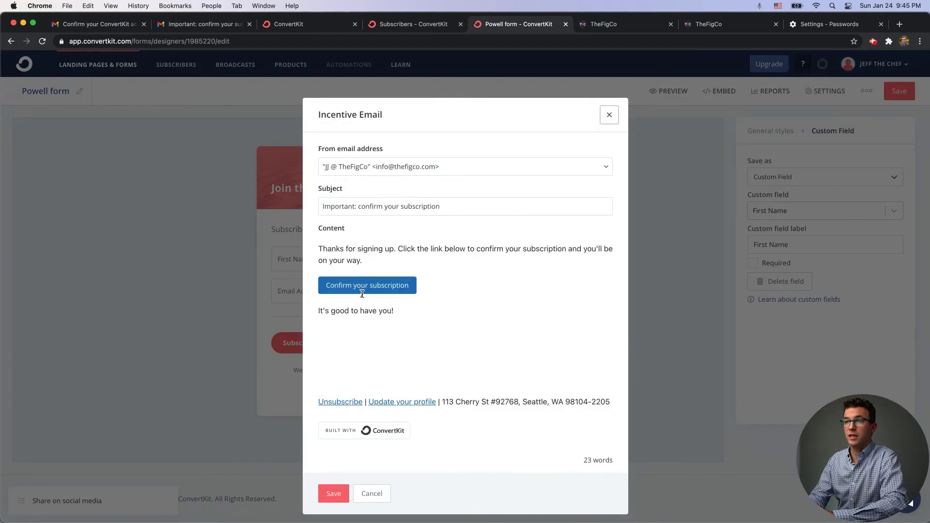
left_click(609, 116)
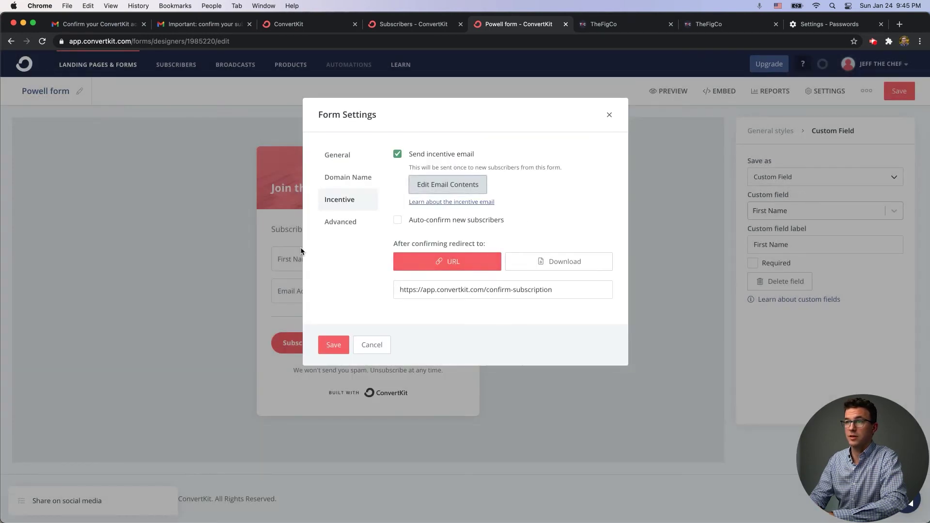
left_click(329, 346)
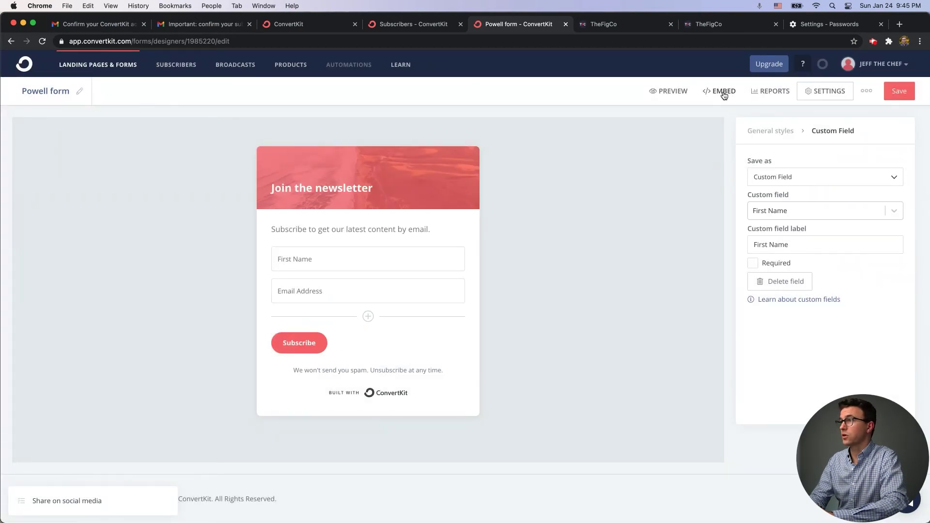
Rename the Powell form to 'test form 1' and save it.
left_click(899, 92)
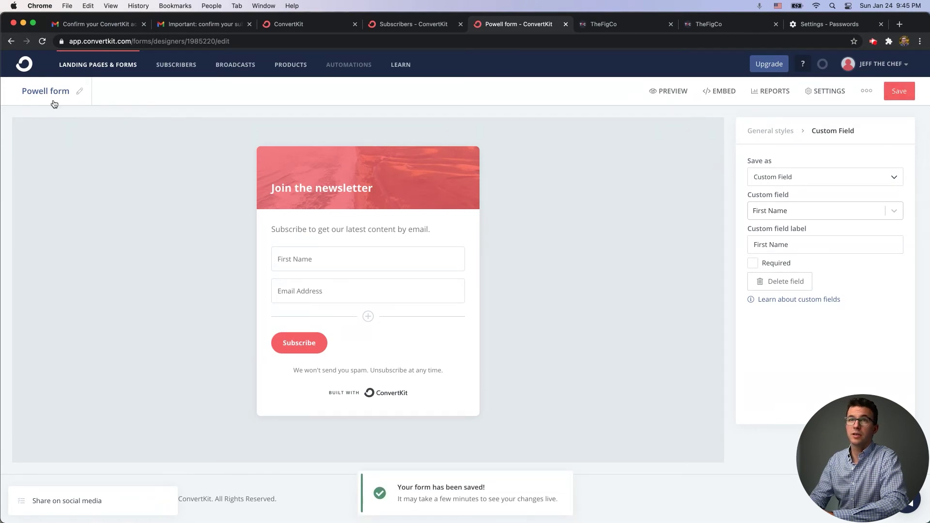
left_click(76, 93)
triple_click(71, 92)
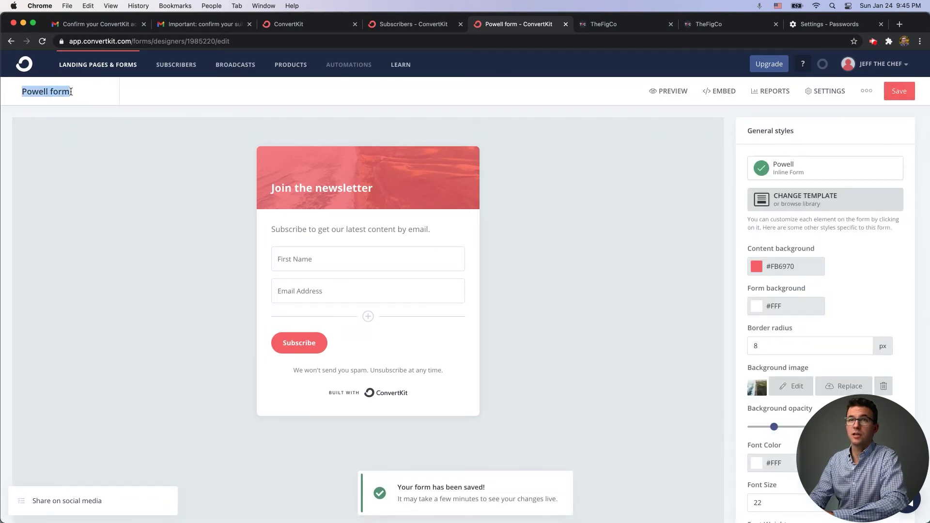
type("test f")
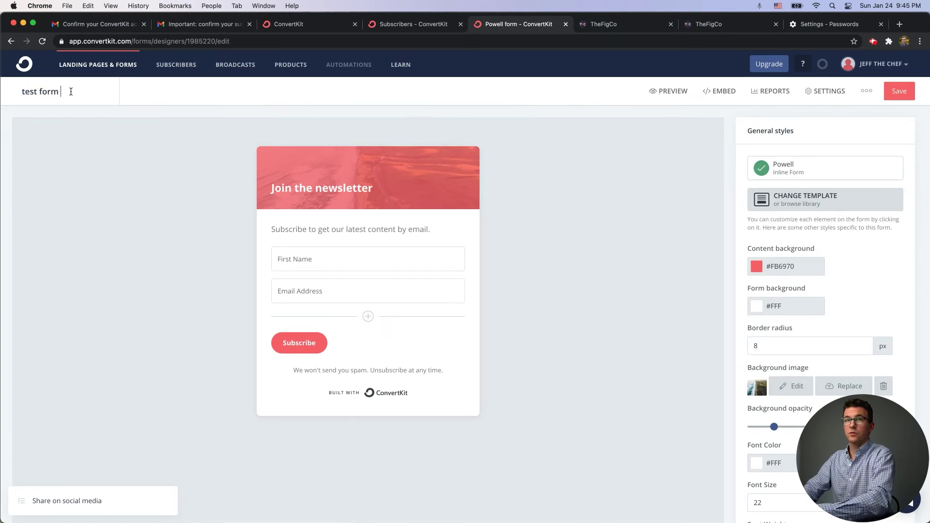
left_click(899, 91)
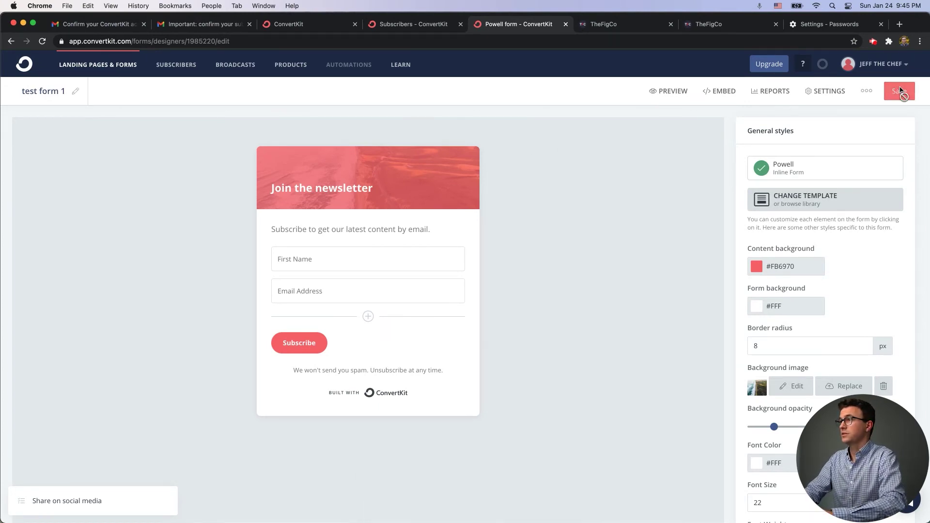
Copy the form's HTML embed code.
left_click(719, 93)
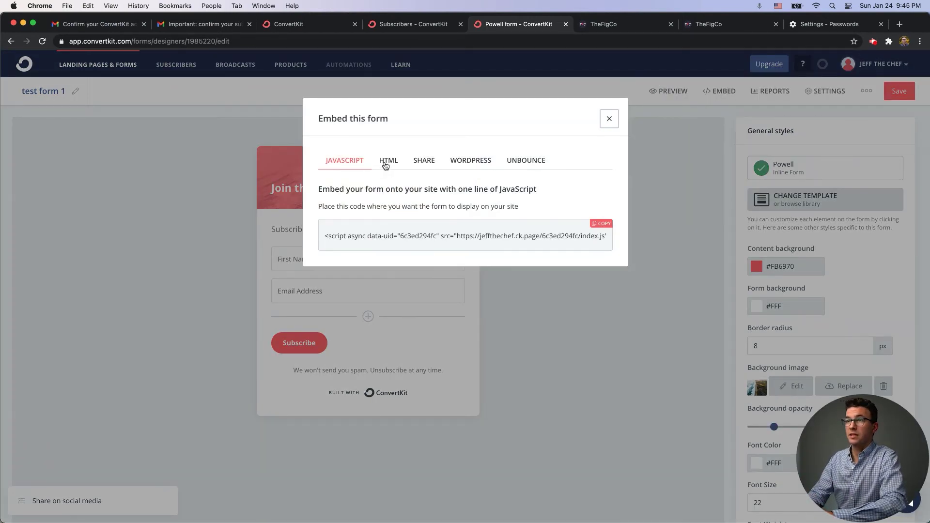
left_click(387, 161)
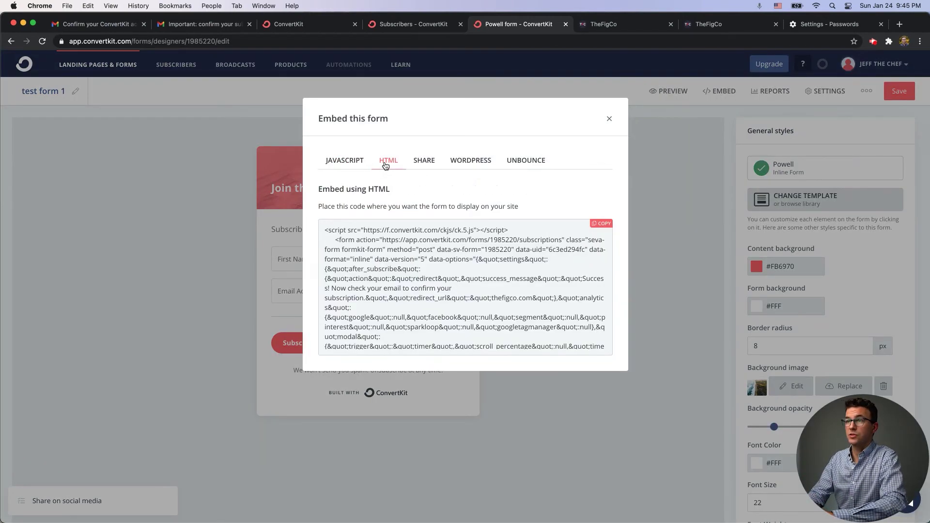
left_click(600, 225)
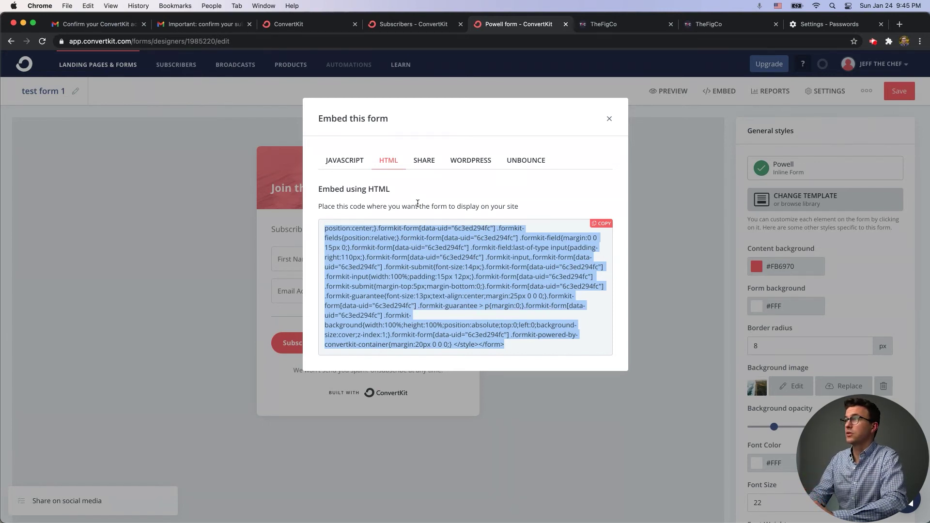
left_click(609, 119)
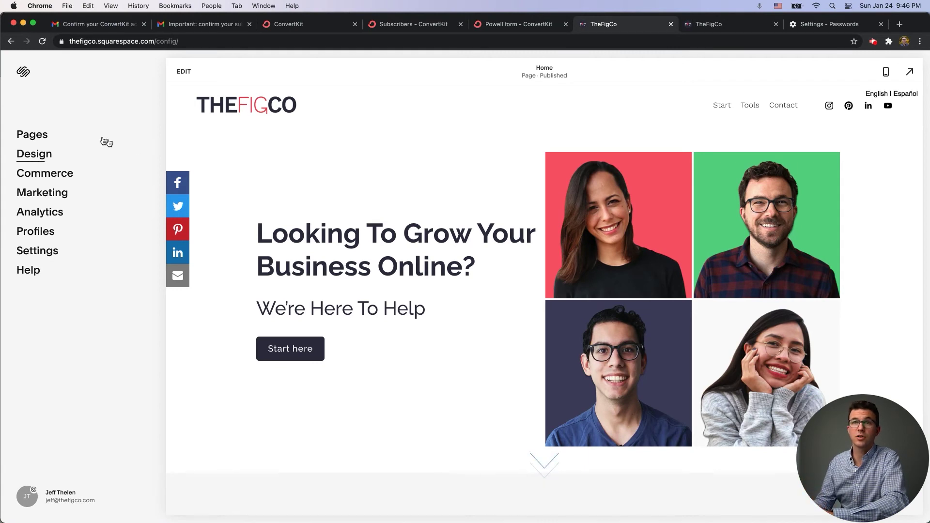
Edit the Squarespace Home page and add a code block above the subscribe banner.
left_click(57, 131)
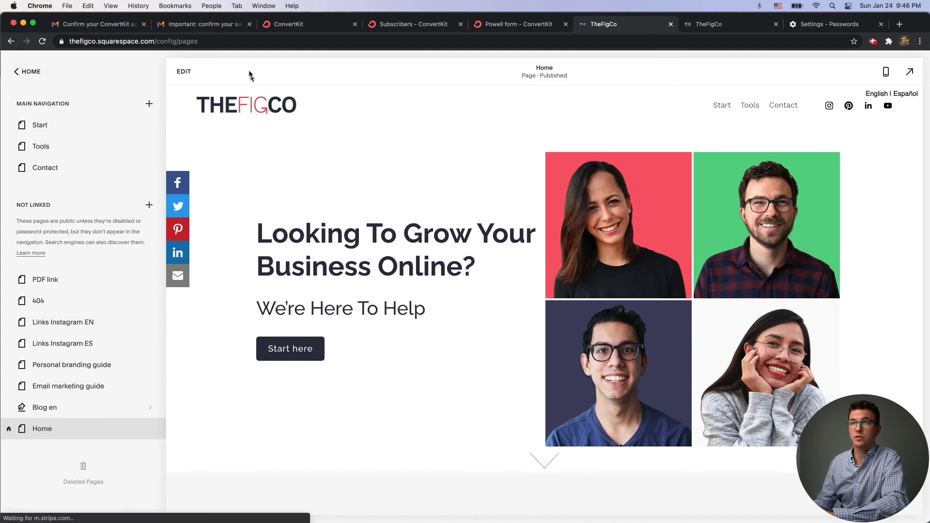
left_click(183, 71)
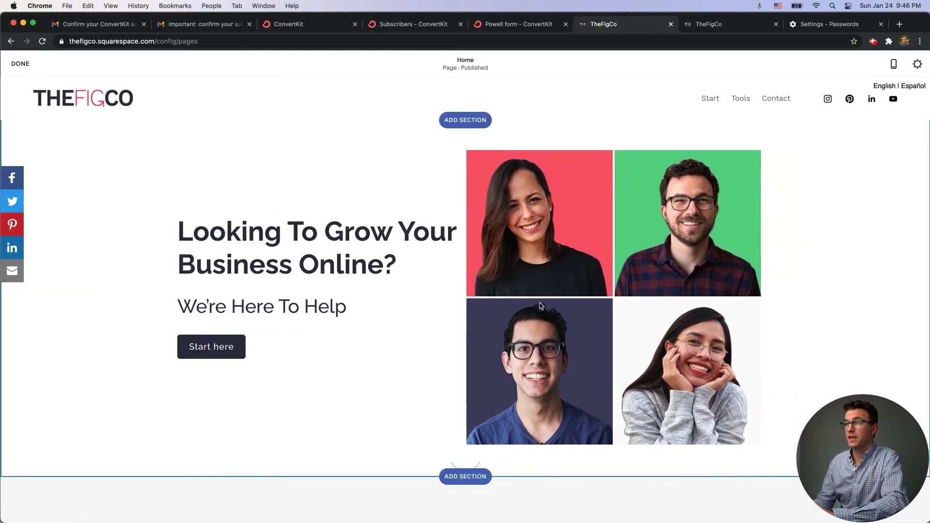
scroll(509, 257, "down", 15)
scroll(541, 307, "down", 15)
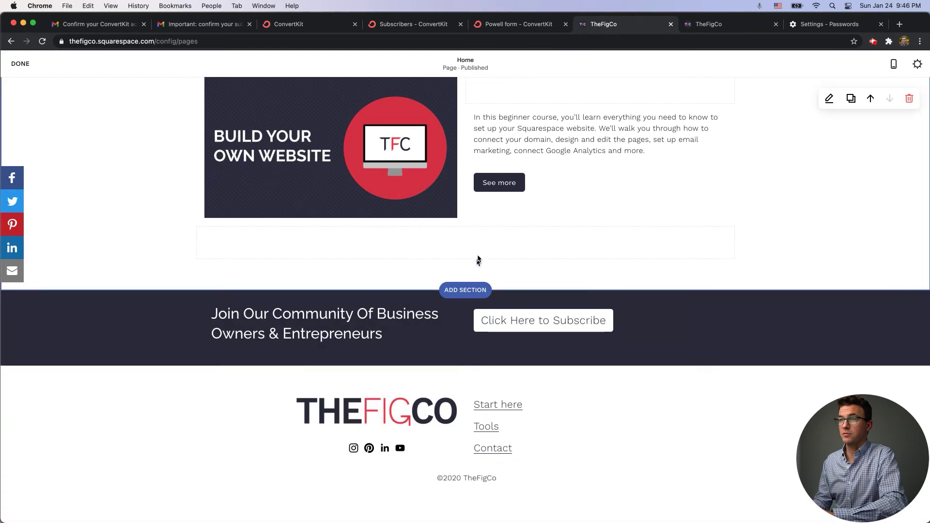
mouse_move(465, 257)
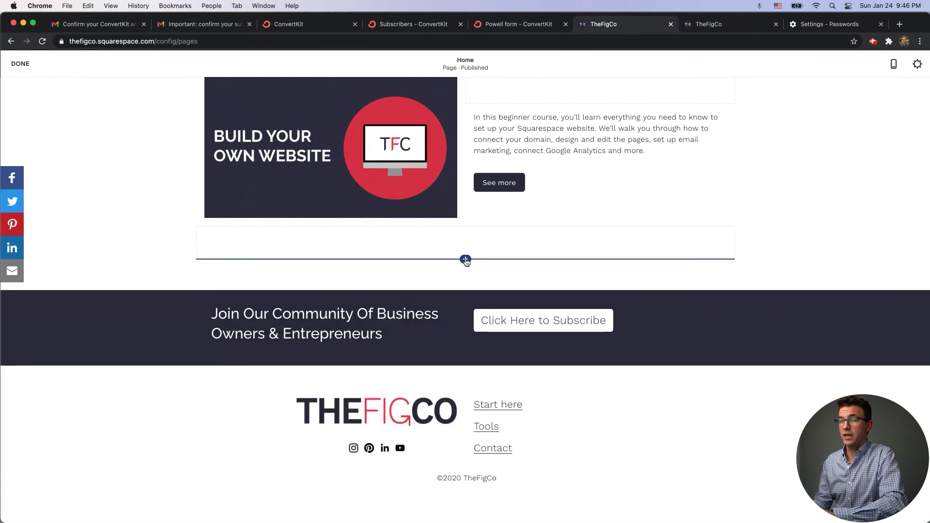
left_click(465, 261)
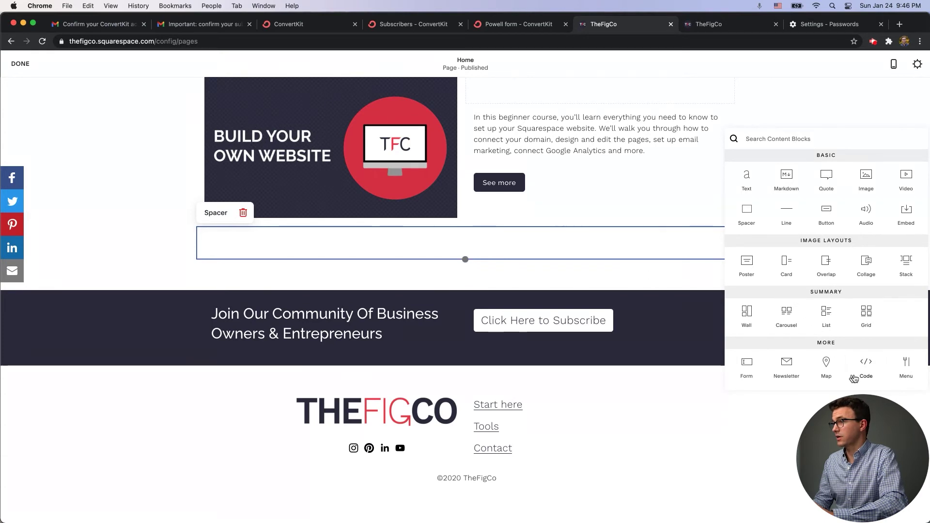
left_click(867, 366)
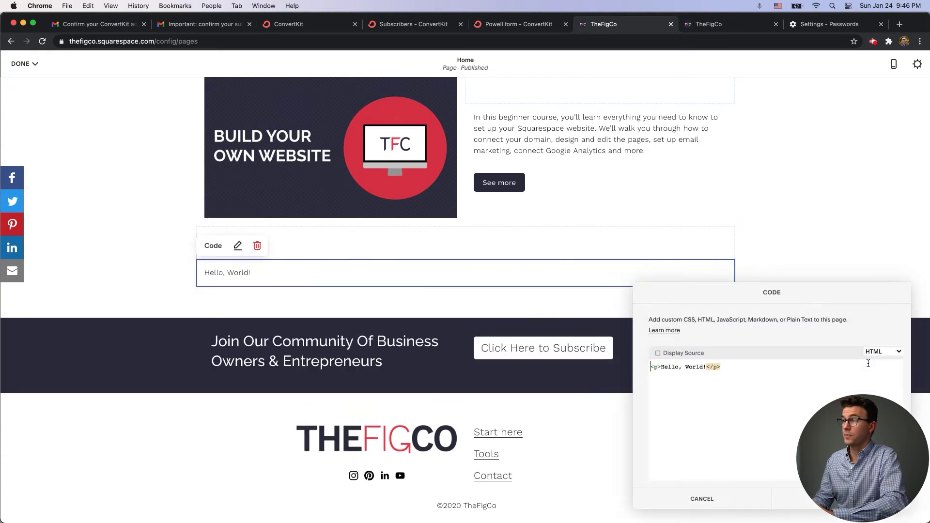
Replace the code block's placeholder with the ConvertKit embed HTML and save the page.
key("super+a")
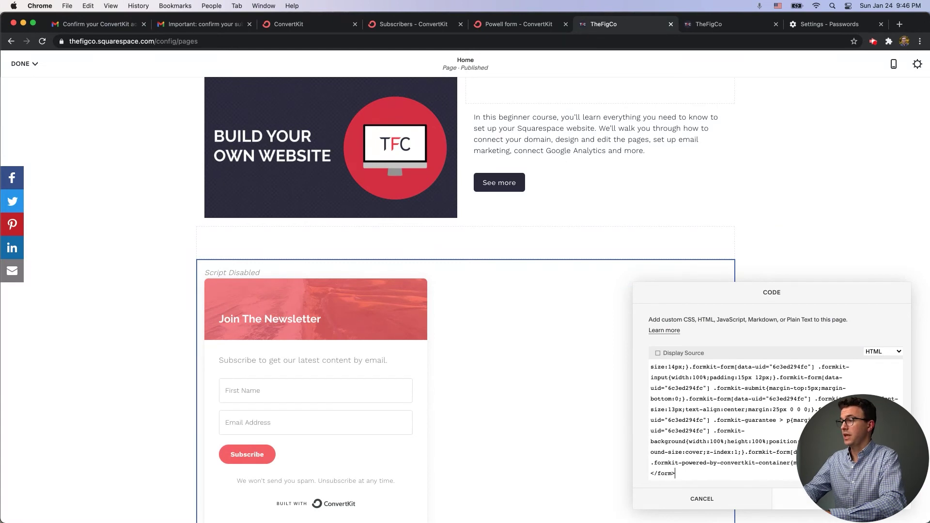
left_click(841, 499)
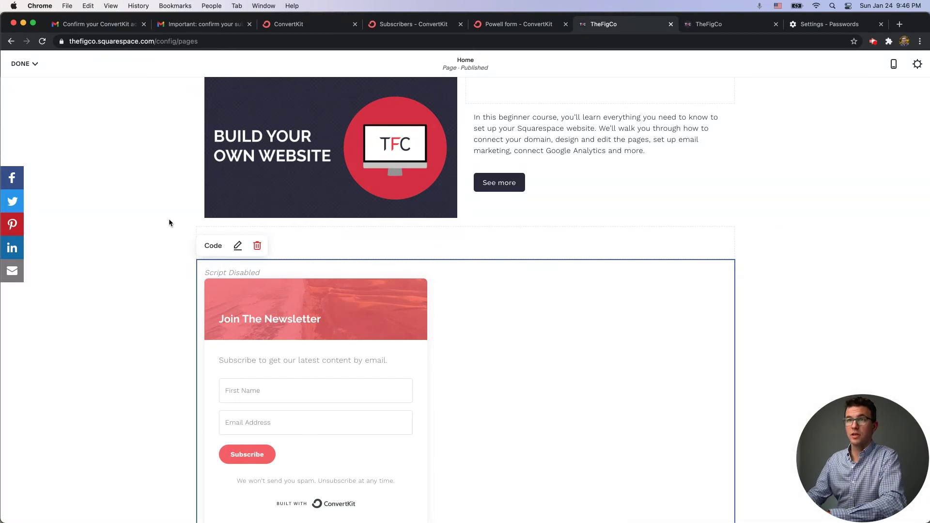
left_click(18, 64)
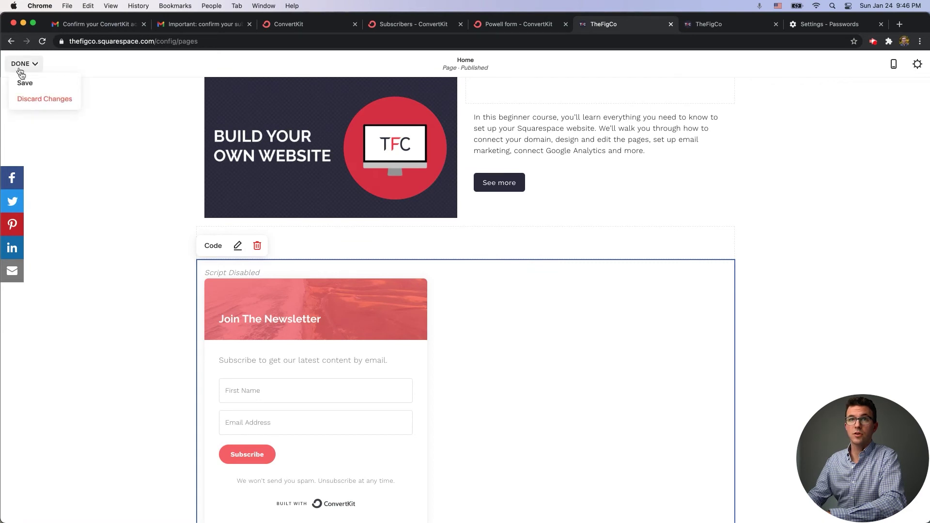
left_click(25, 82)
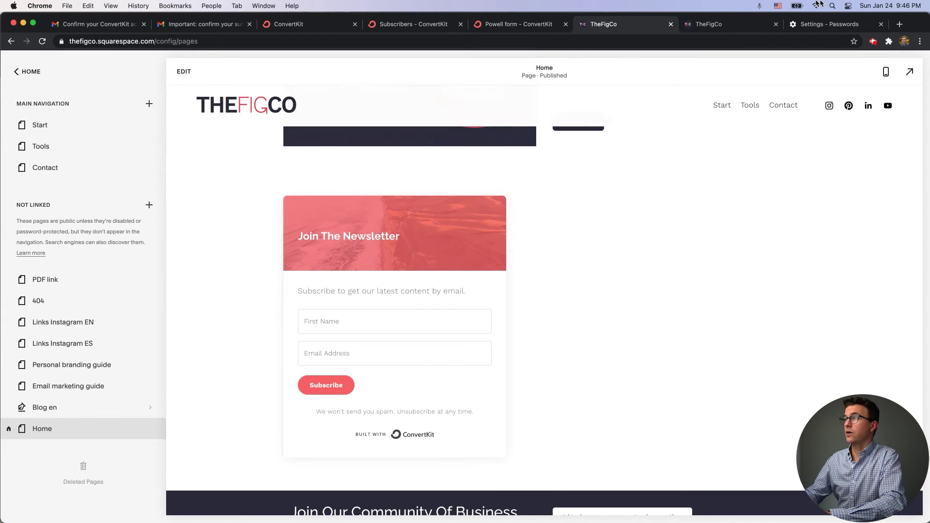
Reload the live TheFigCo home page to check the new form, then return to the ConvertKit editor.
key("ctrl+Tab")
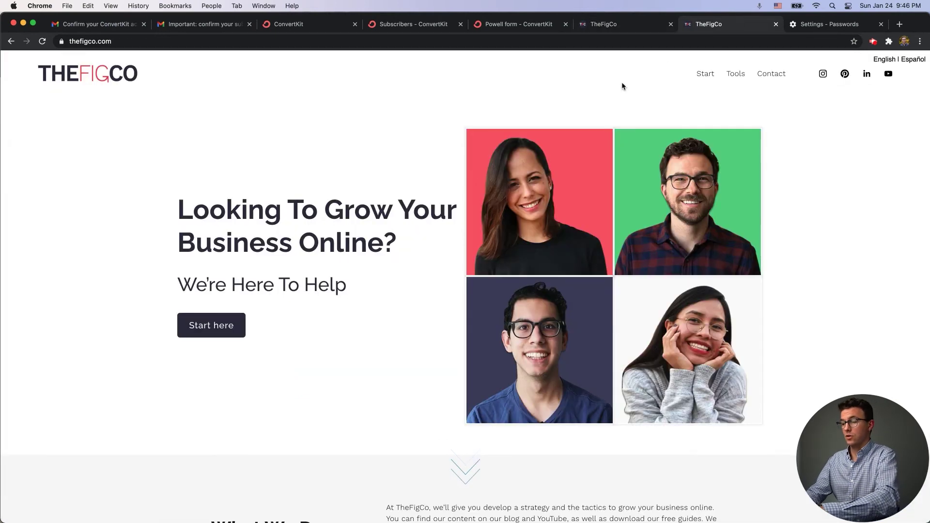
key("super+r")
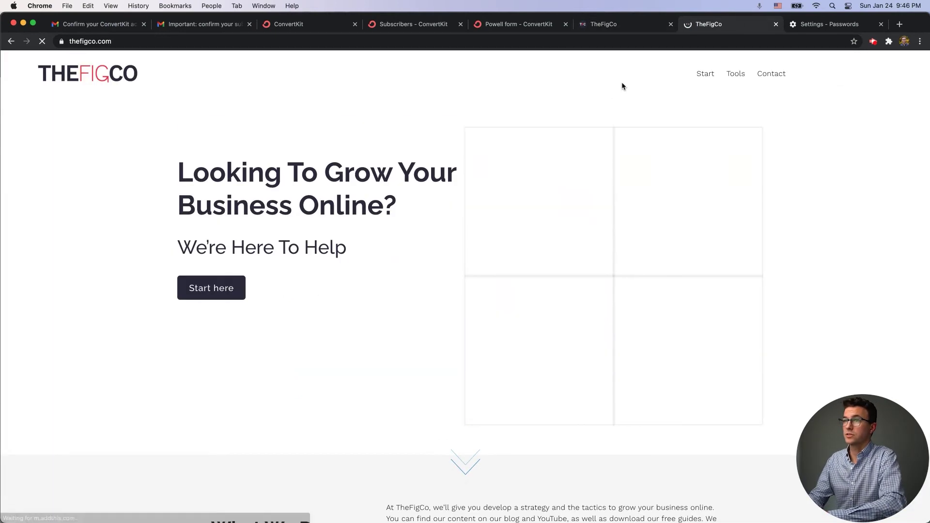
scroll(485, 195, "down", 20)
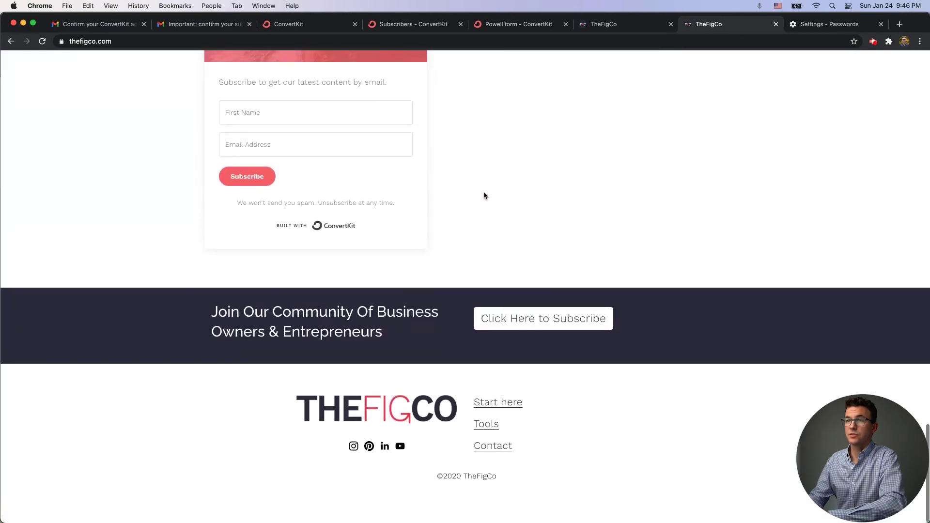
scroll(246, 213, "up", 3)
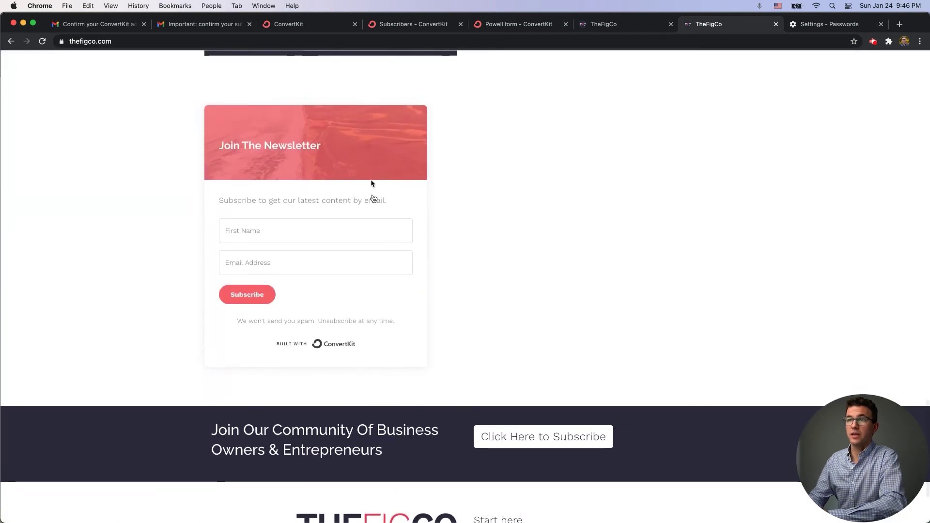
left_click(507, 441)
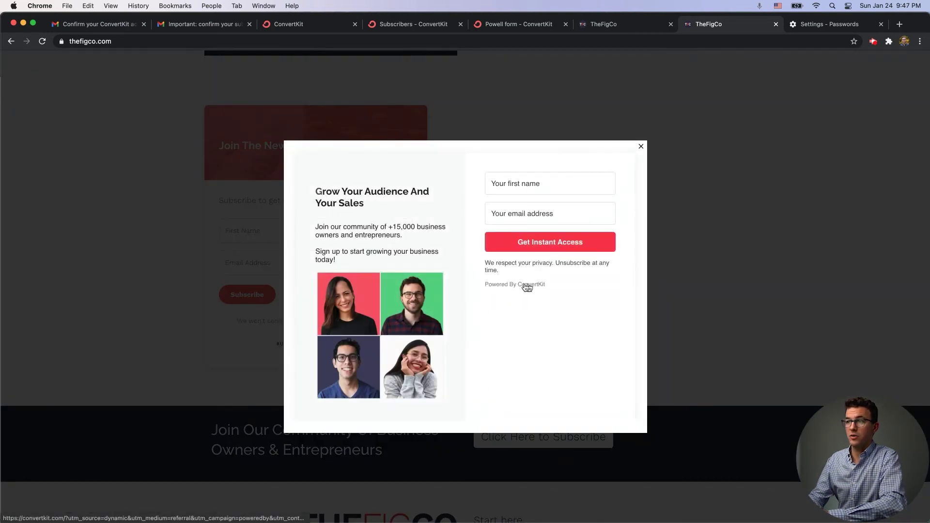
left_click(641, 147)
left_click(497, 26)
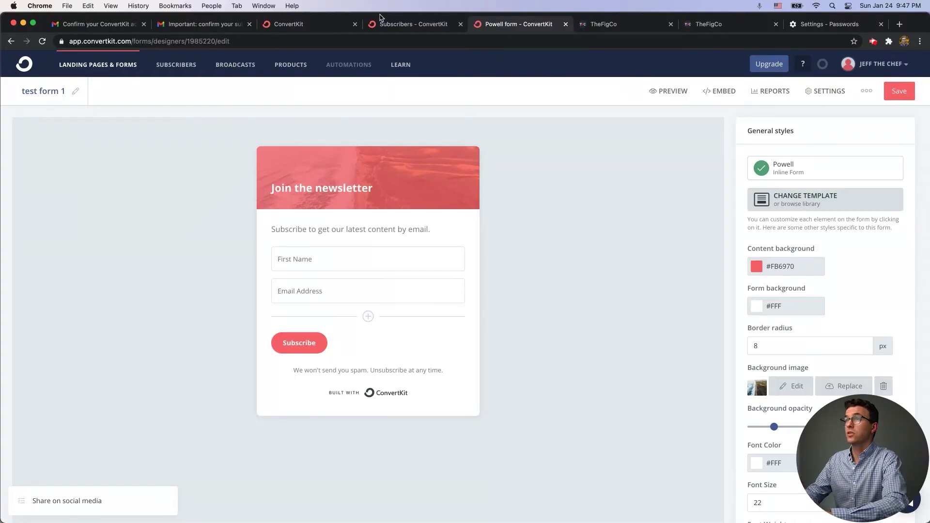
Log out of the current account and review the other account's 29,496 total subscribers.
left_click(880, 63)
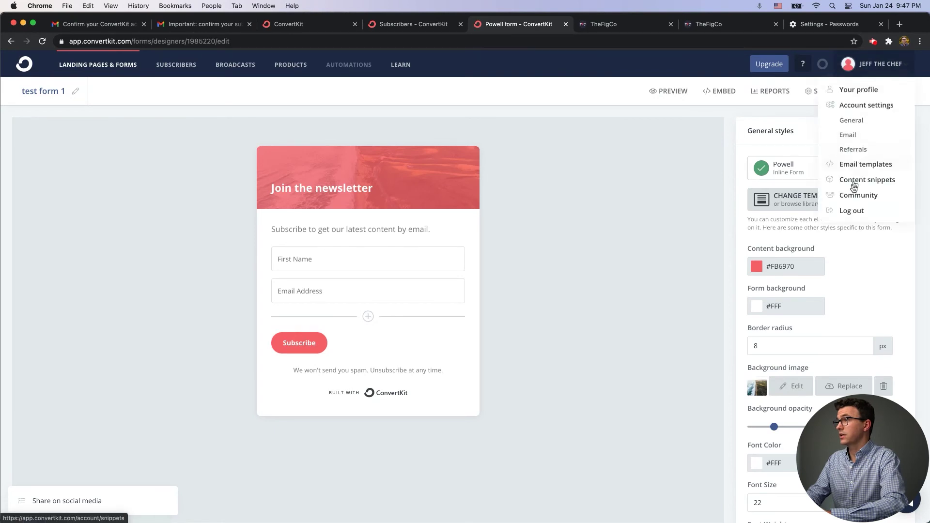
left_click(851, 210)
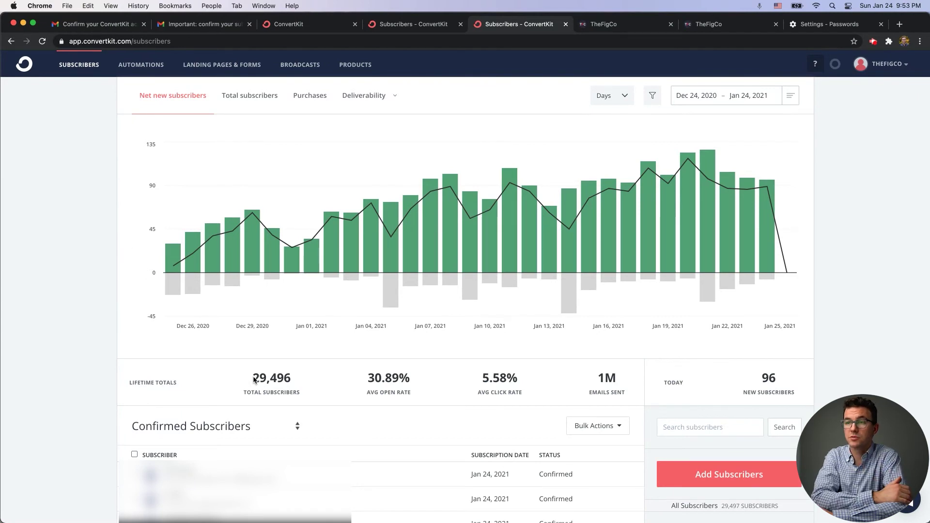
left_click_drag(254, 380, 291, 385)
left_click(318, 383)
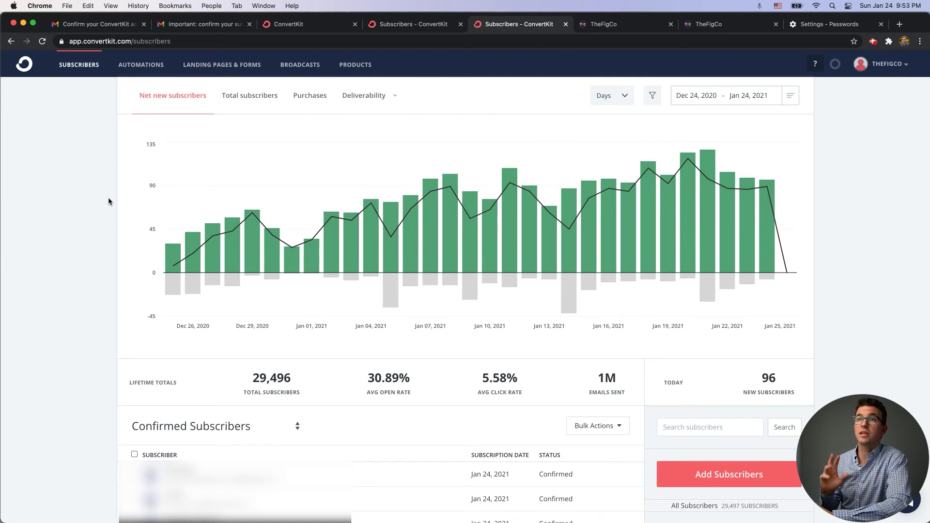
left_click(136, 69)
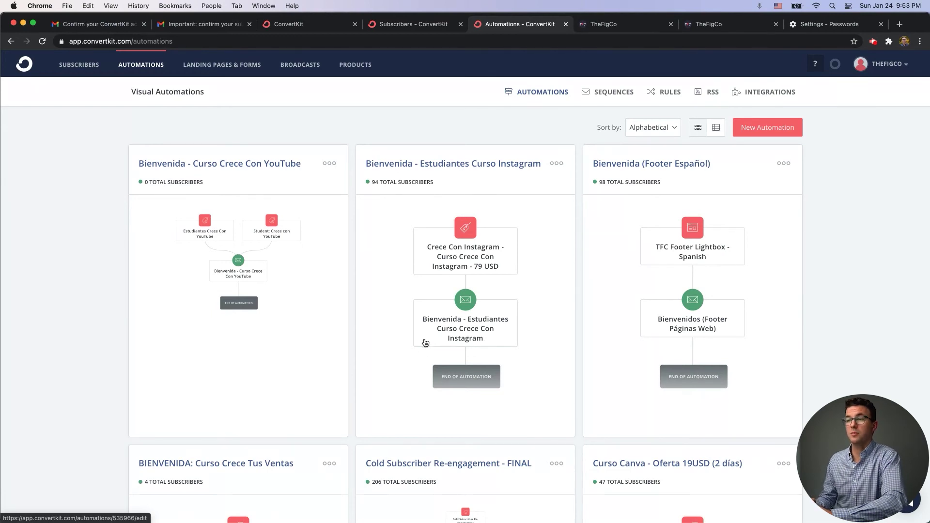
key("super+f")
type("personal bra")
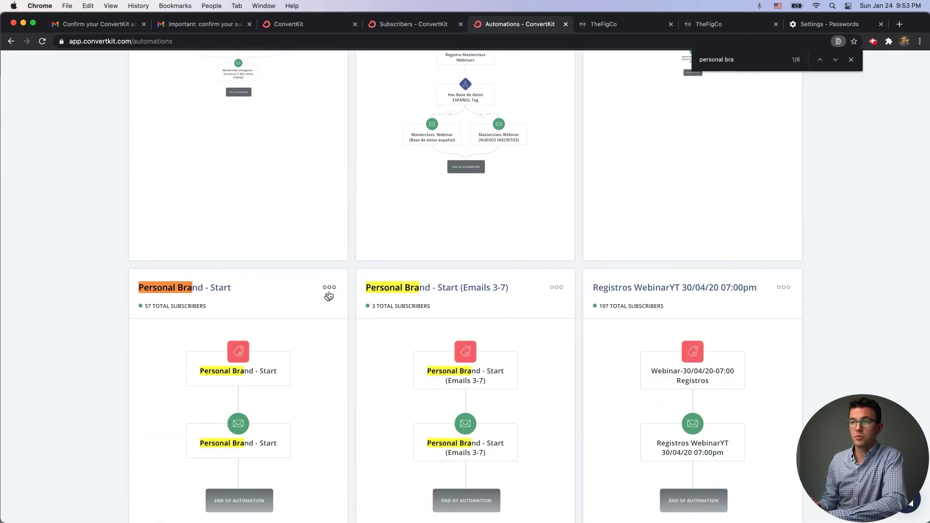
left_click(188, 293)
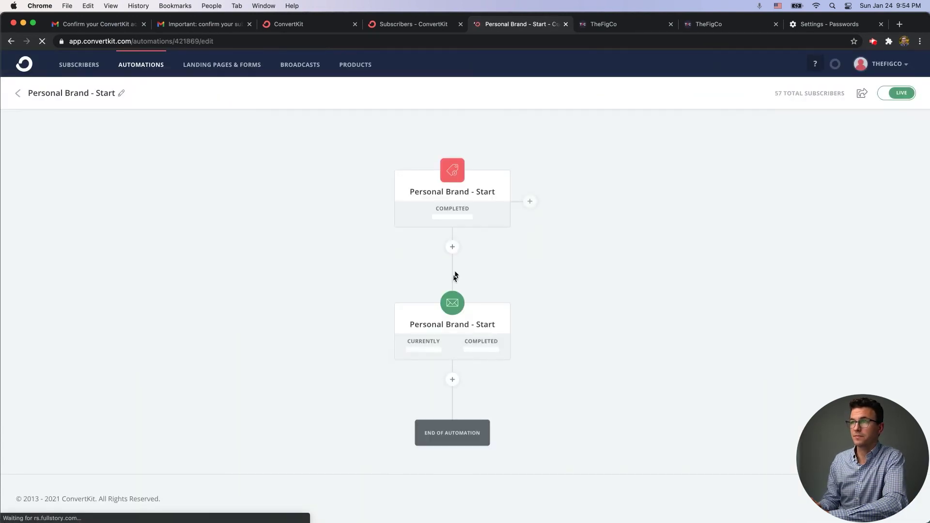
mouse_move(467, 193)
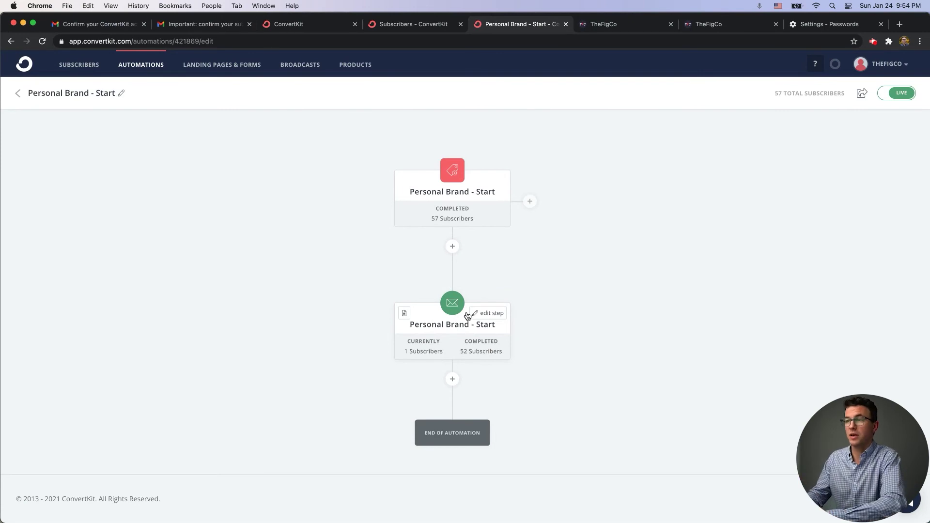
left_click(531, 202)
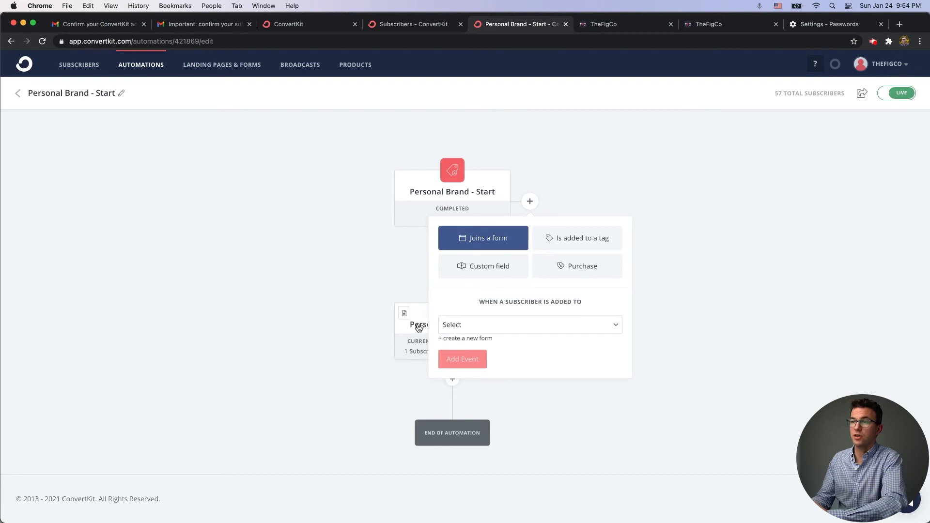
left_click(342, 323)
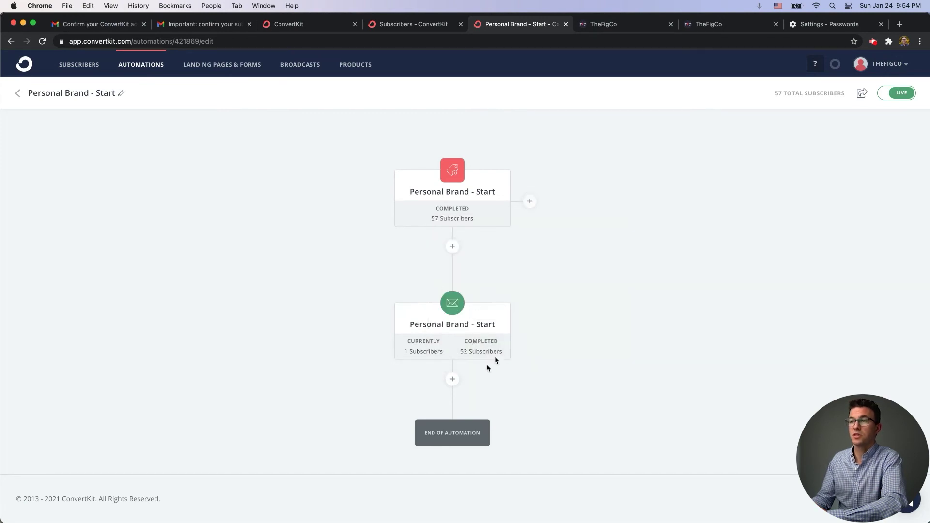
left_click(453, 379)
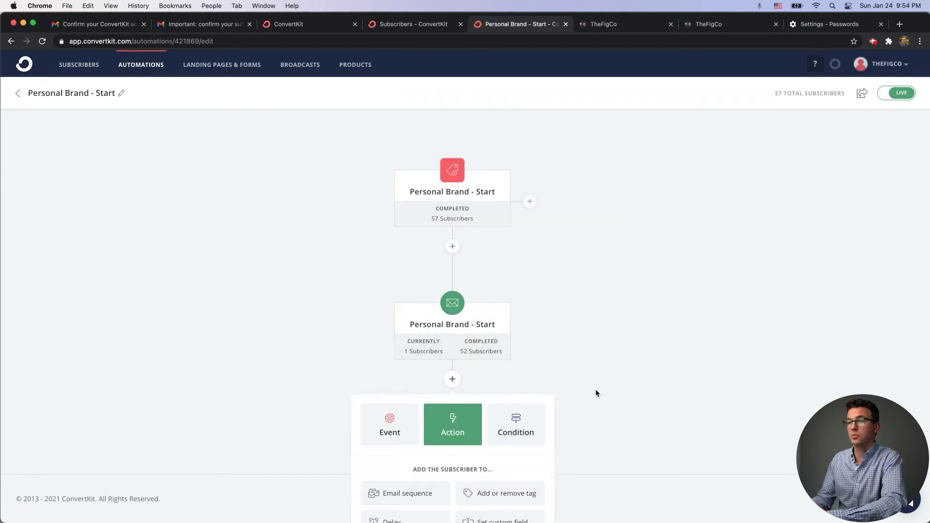
scroll(595, 388, "down", 2)
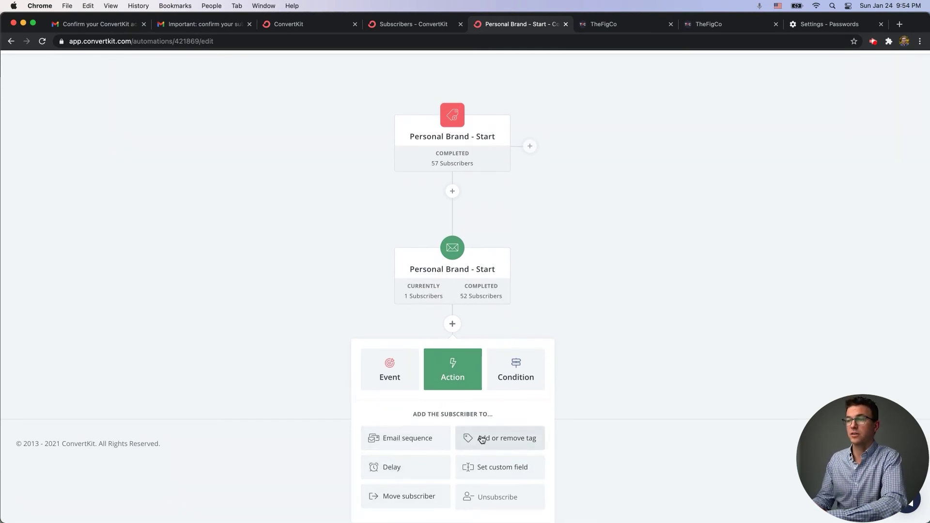
left_click(604, 300)
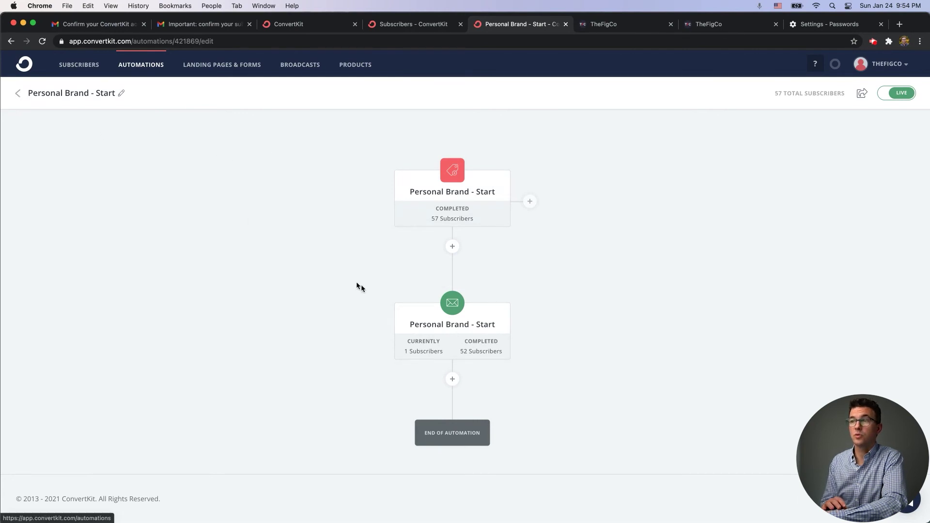
Go to Sequences, find 'personal' on the page, and open the Personal Brand - Start sequence.
left_click(19, 95)
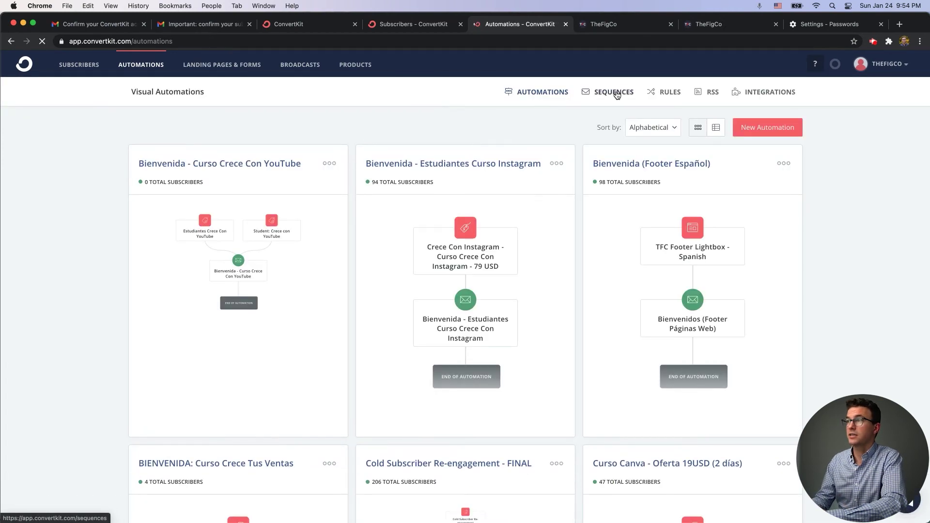
left_click(617, 95)
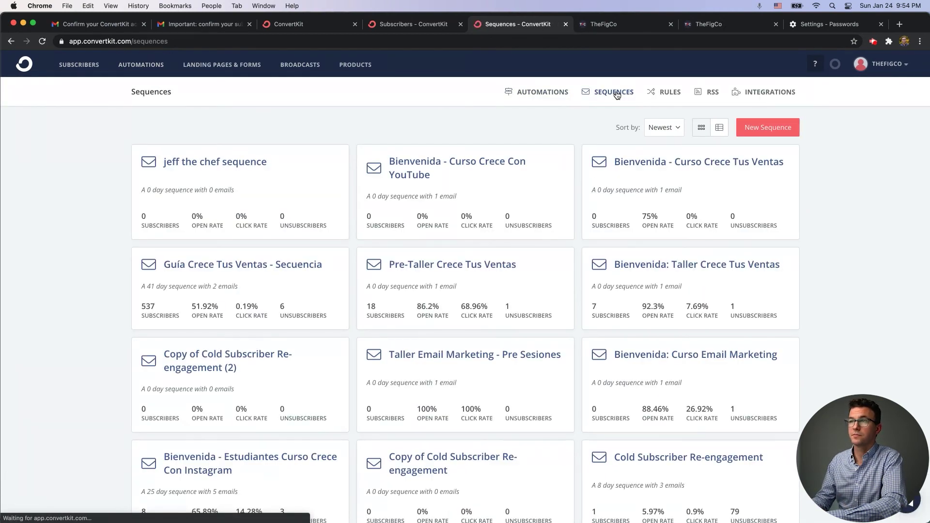
key("super+f")
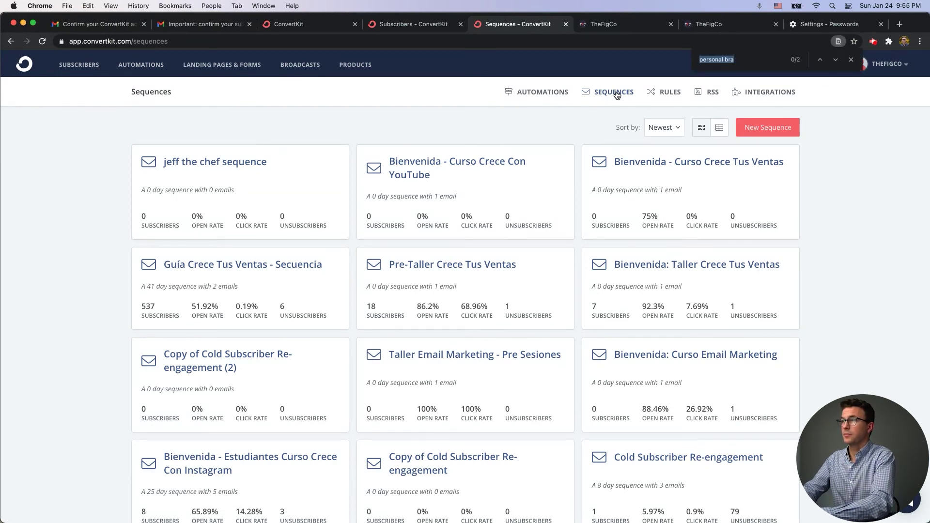
type("personal")
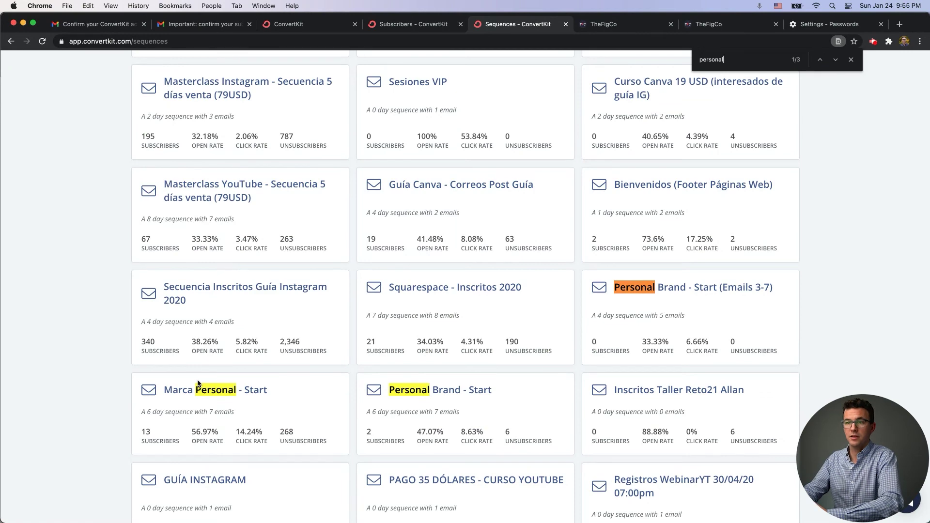
left_click(426, 388)
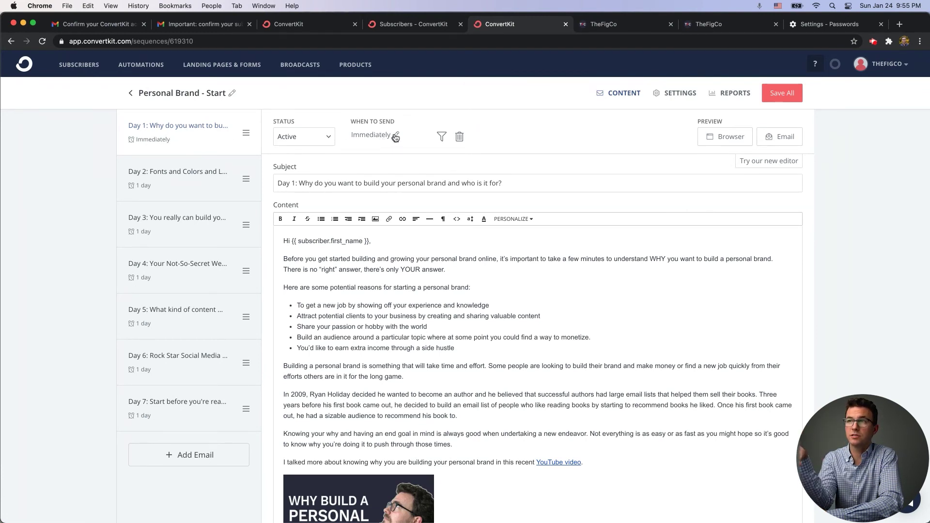
Browse the sequence's Day 2, Day 3 and Day 5 emails.
left_click(168, 174)
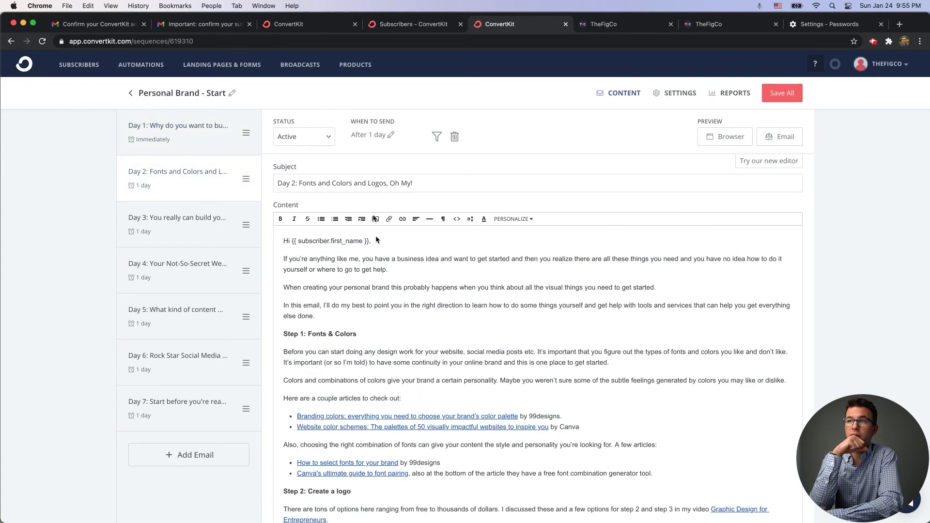
left_click(168, 221)
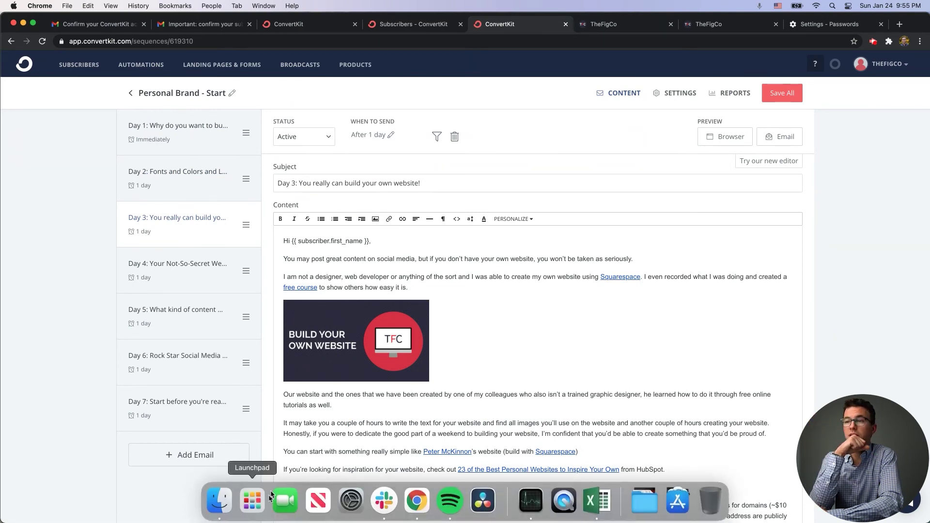
left_click(199, 317)
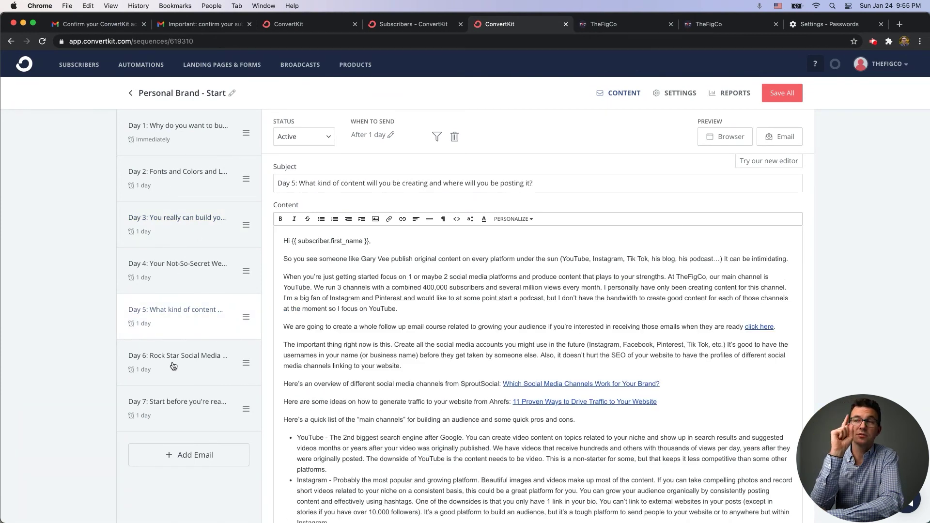
Try a 'Subscribed to products' exclusion filter on the Day 5 email, then cancel it.
left_click(437, 138)
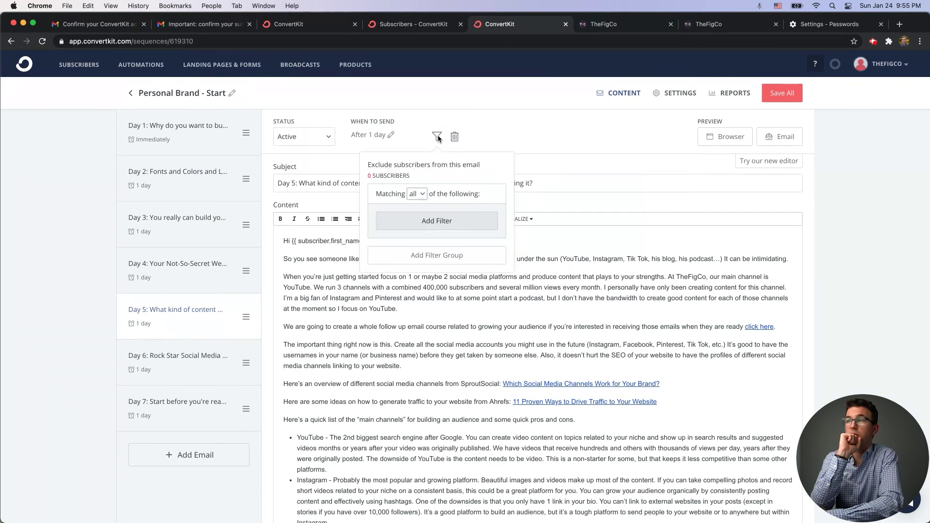
left_click(436, 221)
left_click(435, 232)
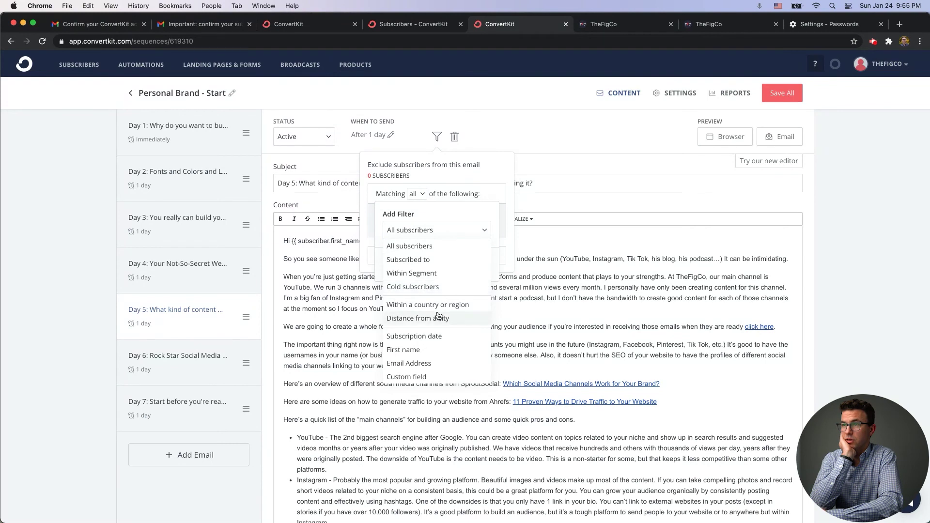
scroll(415, 232, "down", 2)
left_click(415, 232)
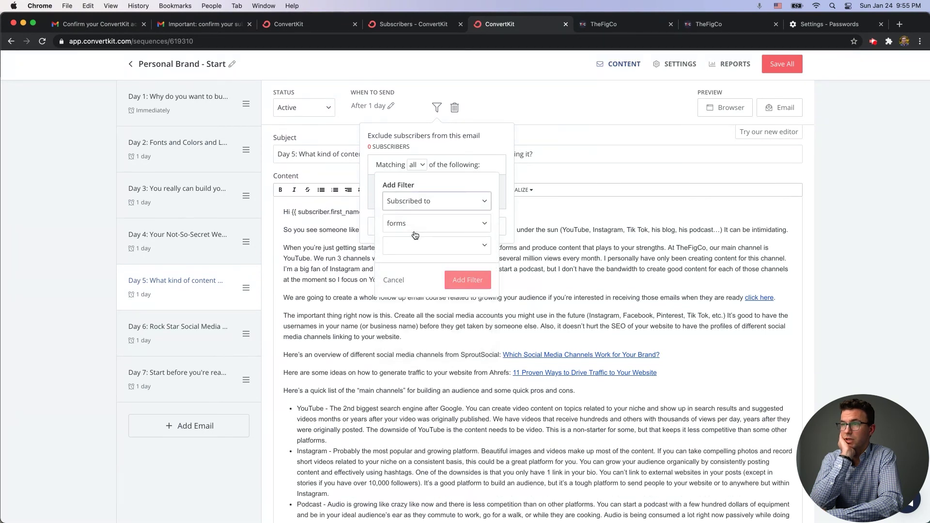
left_click(417, 226)
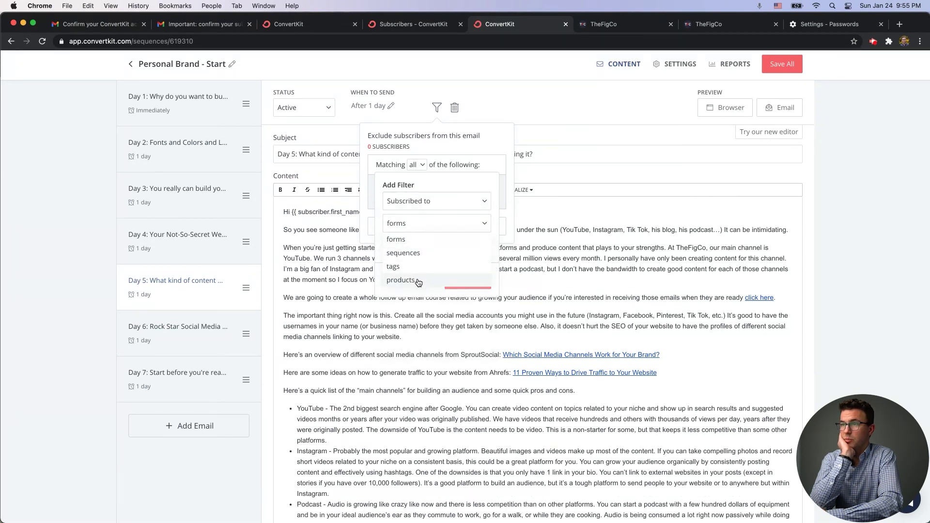
left_click(417, 279)
left_click(423, 247)
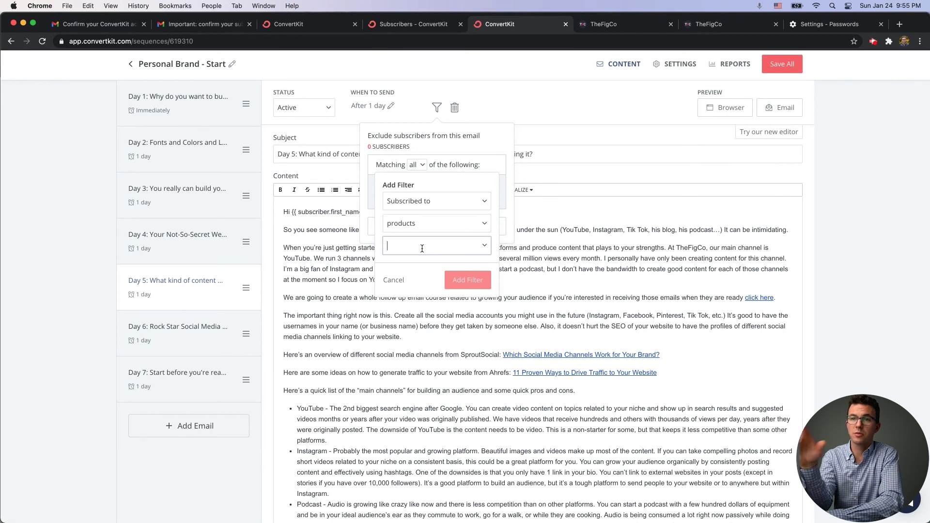
left_click(398, 282)
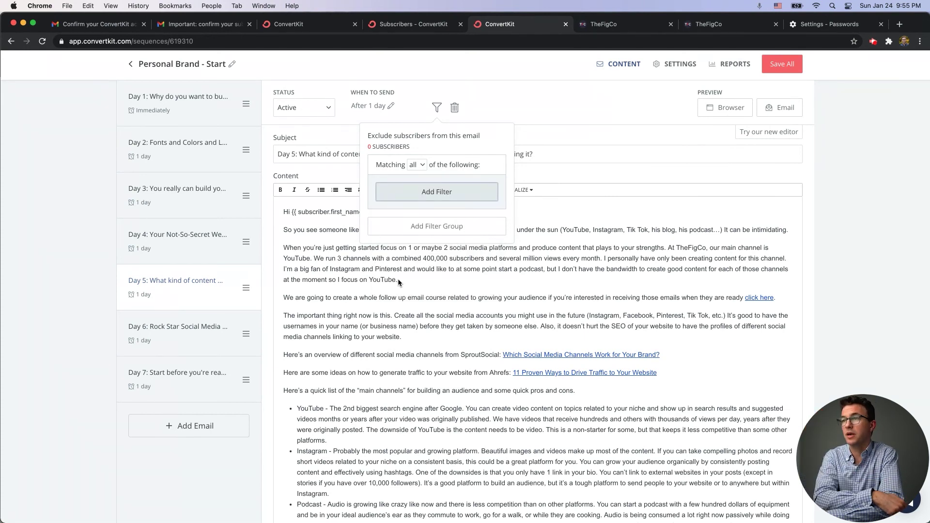
left_click(505, 90)
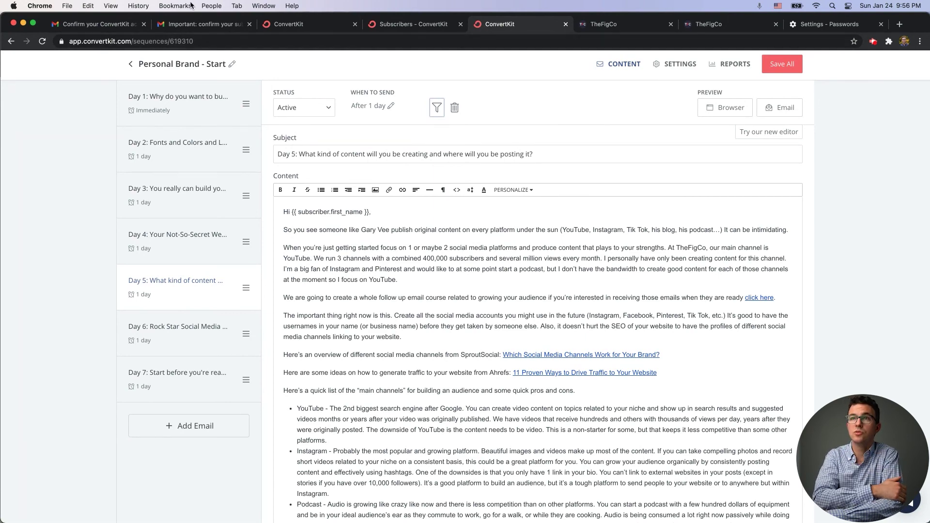
Navigate through Subscribers and Automations back to the Sequences list.
left_click(131, 64)
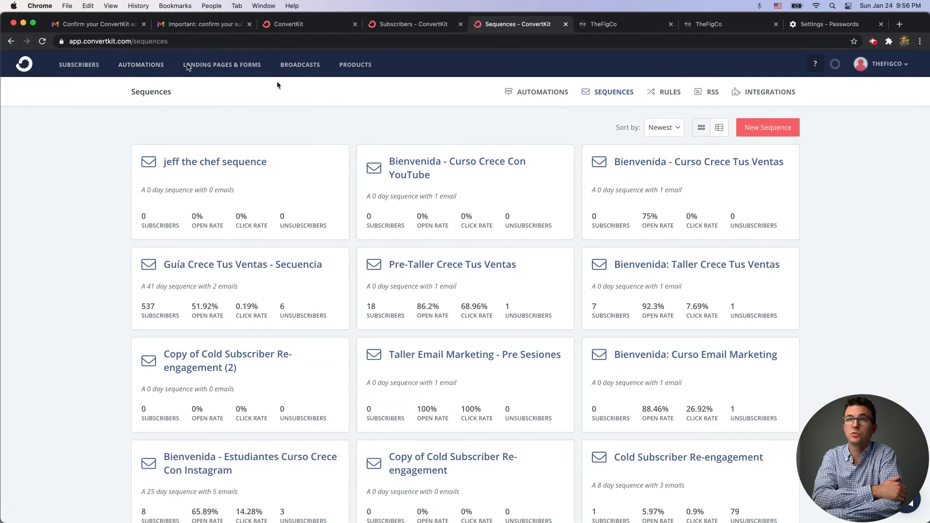
left_click(76, 72)
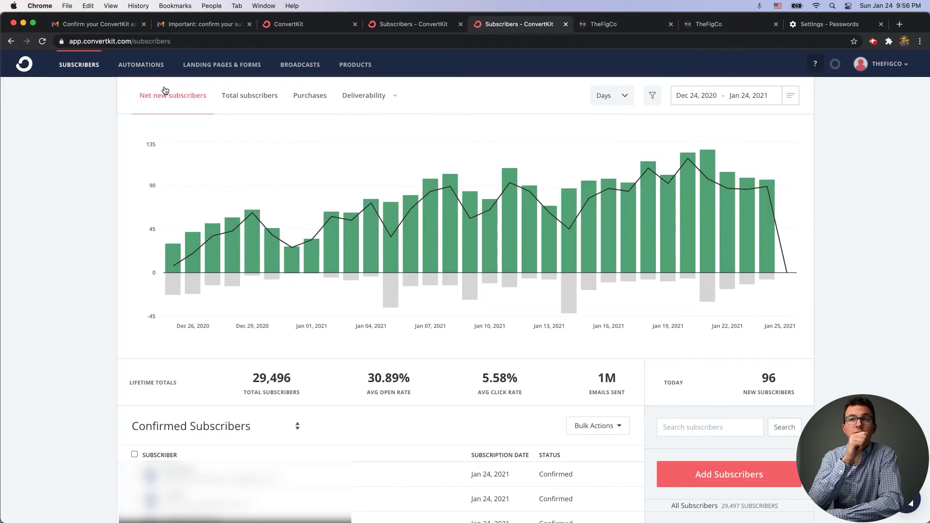
left_click(145, 71)
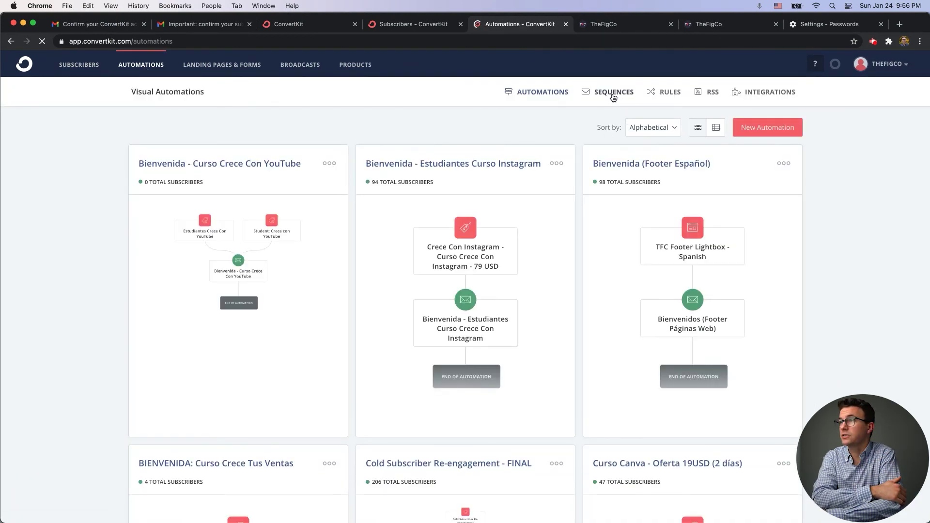
left_click(613, 97)
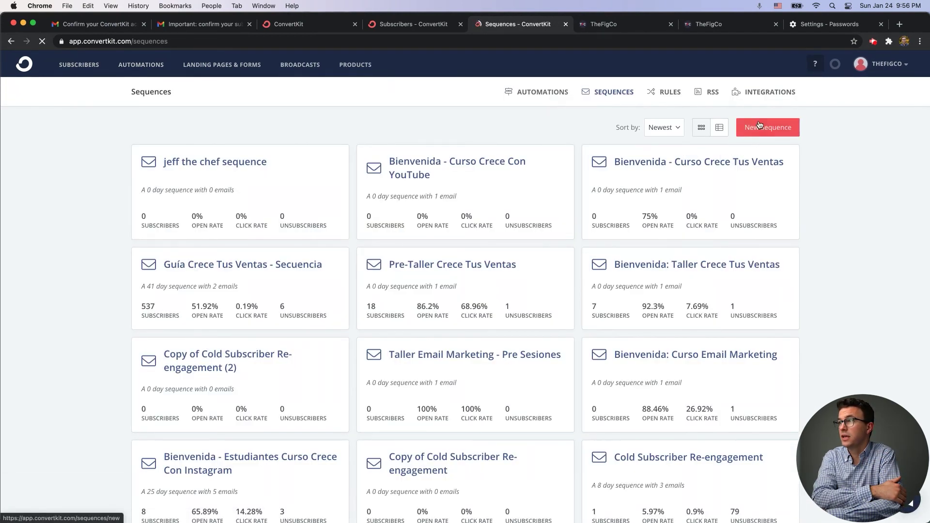
Create a new sequence named 'test jeff the chef sequence'.
left_click(760, 125)
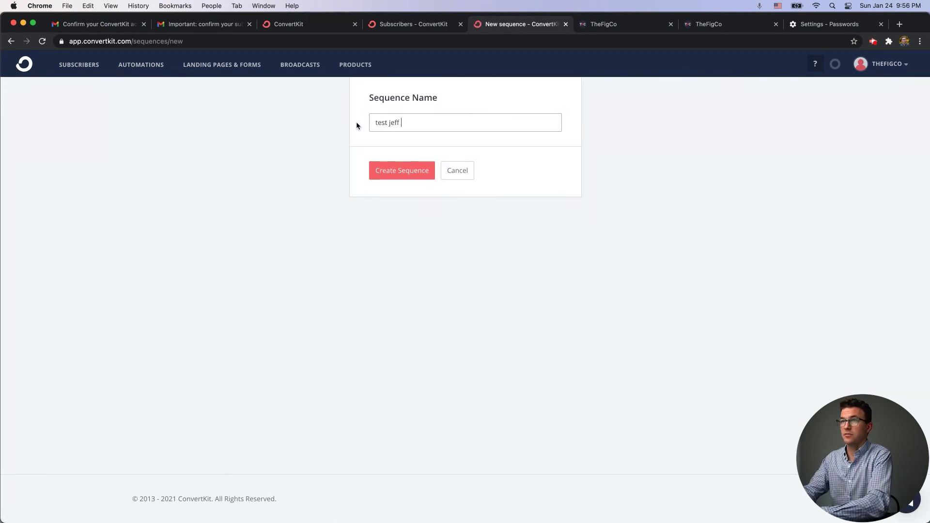
type("test jeff the chef sequence")
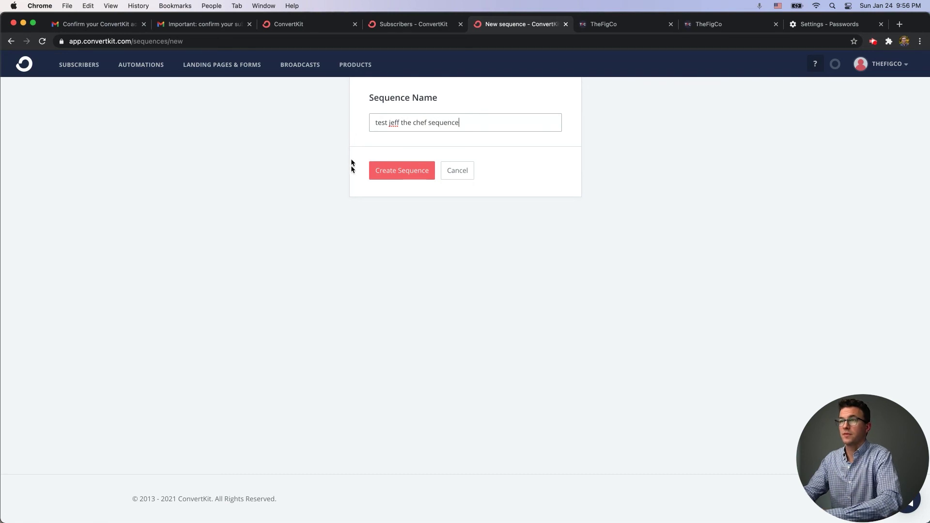
left_click(387, 171)
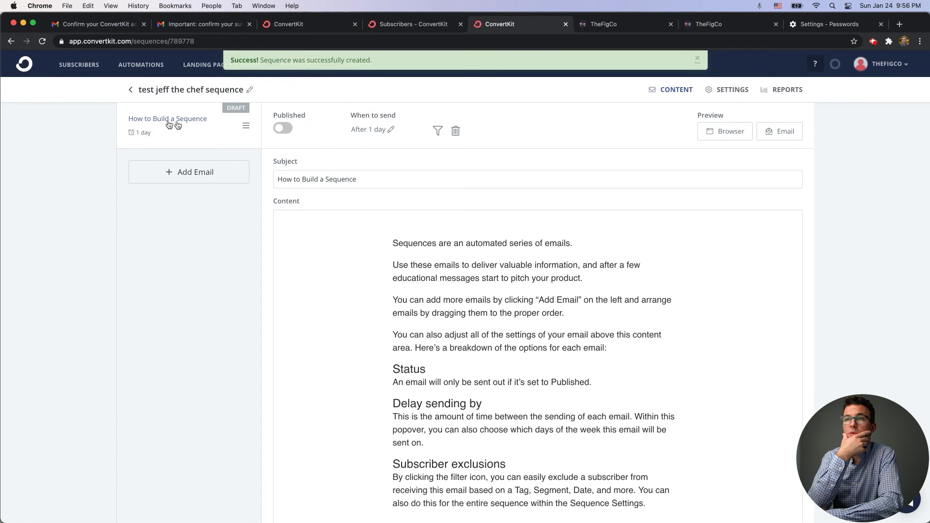
Replace the first email's subject with 'really good content please open'.
triple_click(341, 181)
key("BackSpace")
type("adfa")
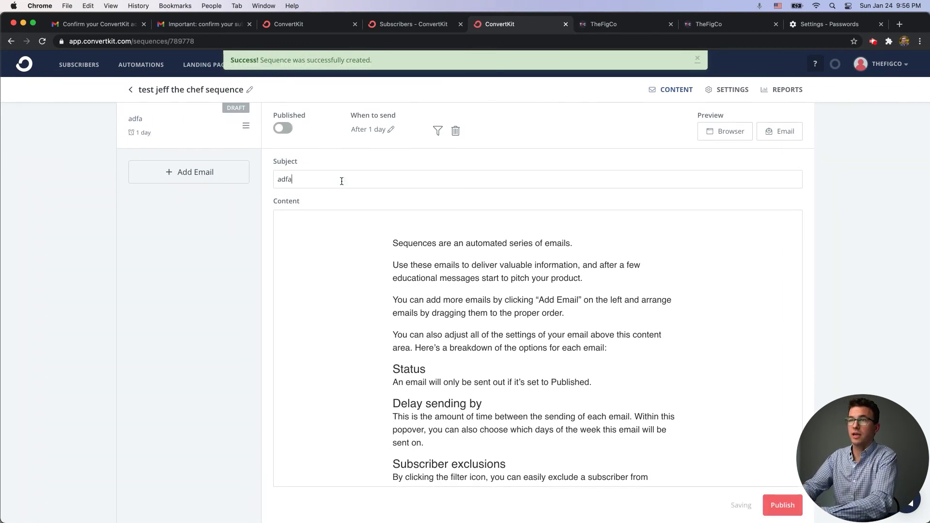
key("BackSpace")
key("BackSpace")
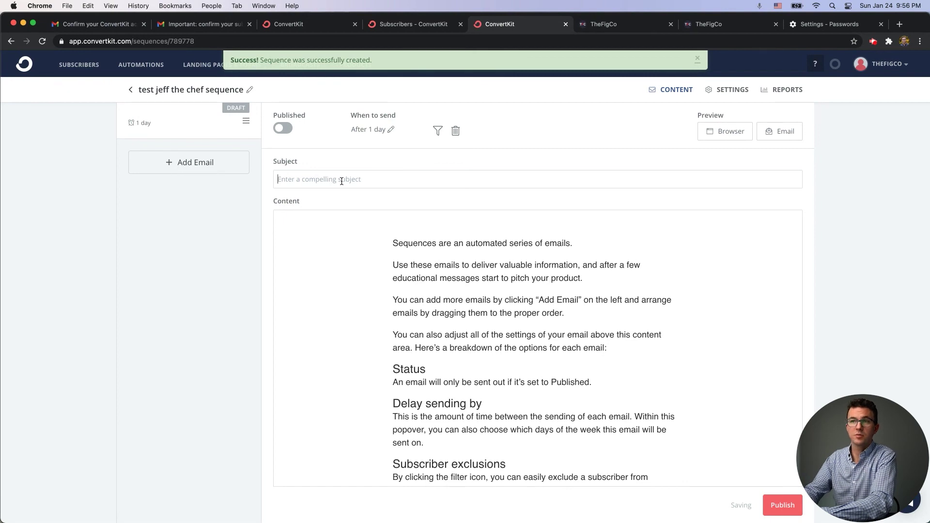
type("real")
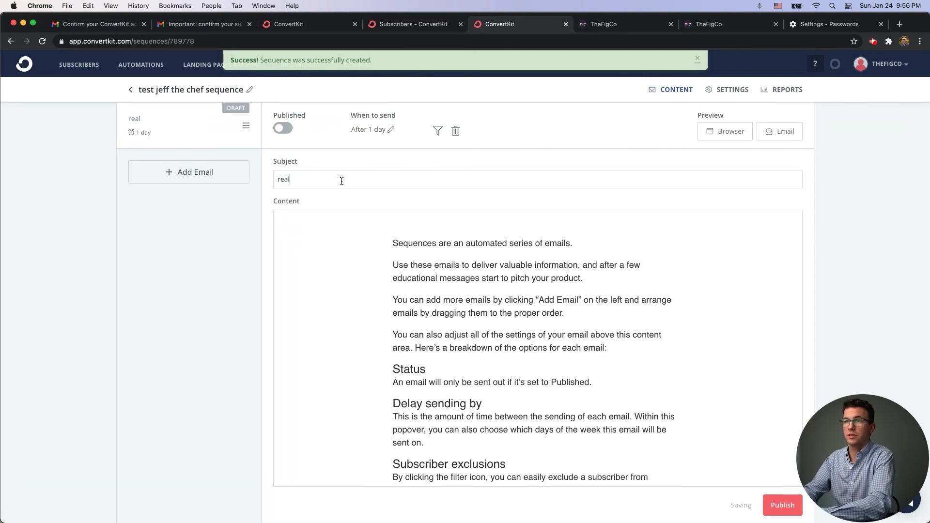
type("ly good content please open")
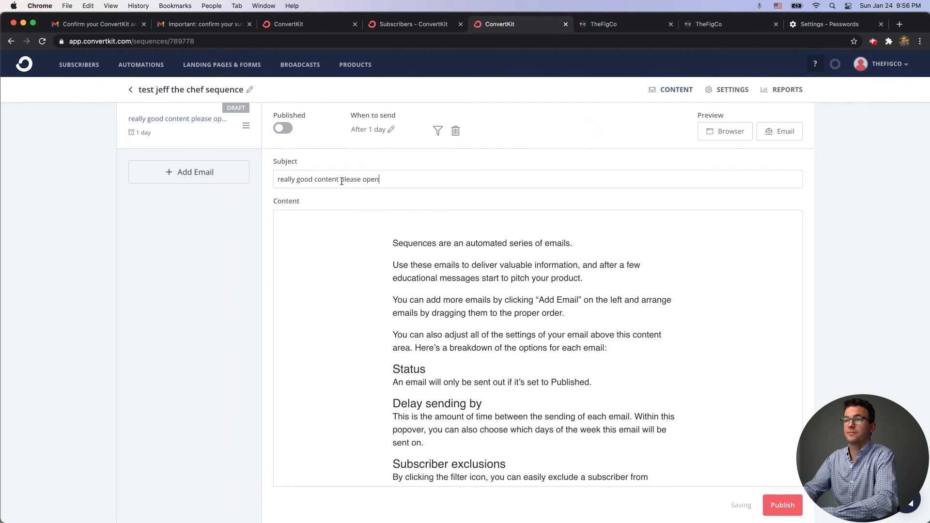
Change the first email's send delay from 1 day to 0 so it sends immediately.
left_click(386, 132)
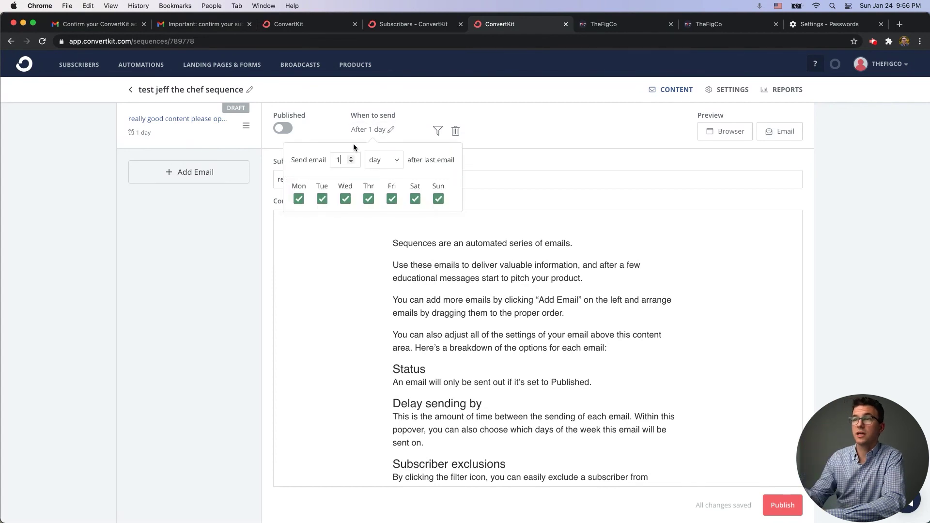
key("BackSpace")
type("0")
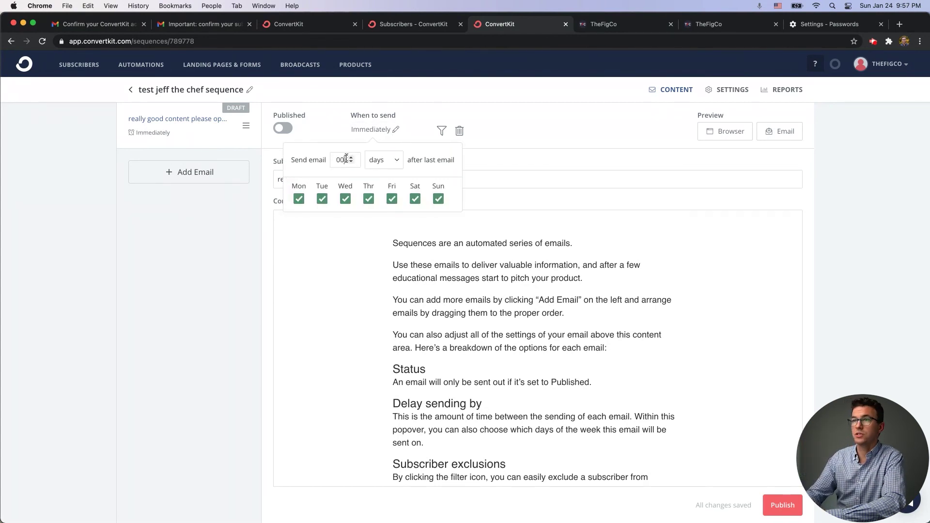
left_click(339, 240)
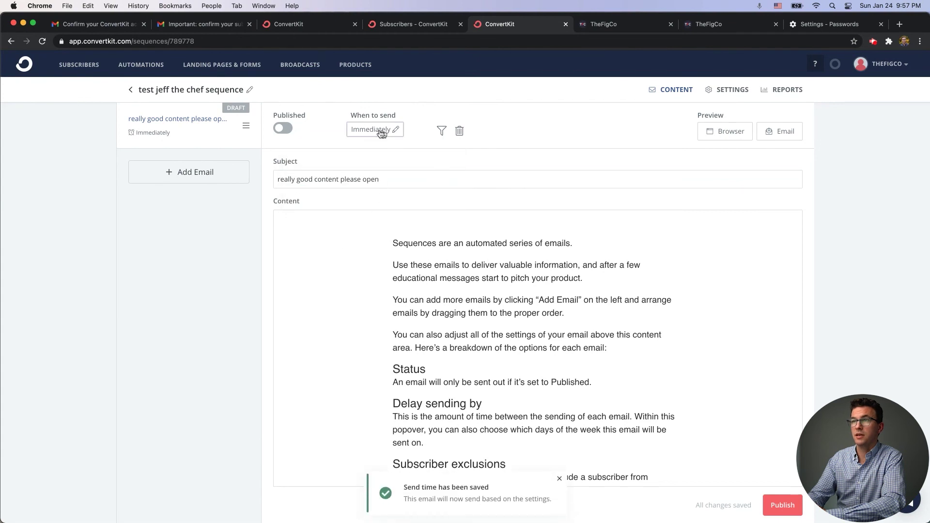
Add a second email with the subject 'email 2 is great'.
left_click(184, 172)
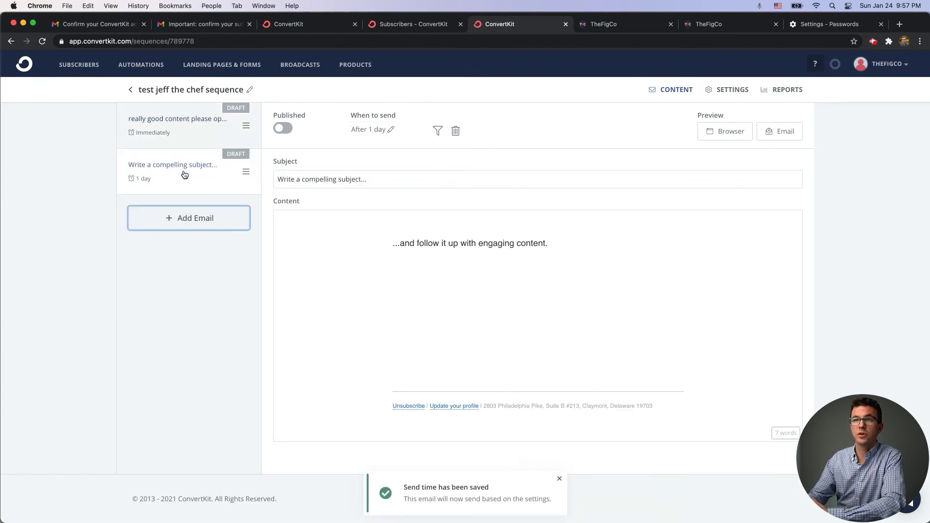
triple_click(314, 179)
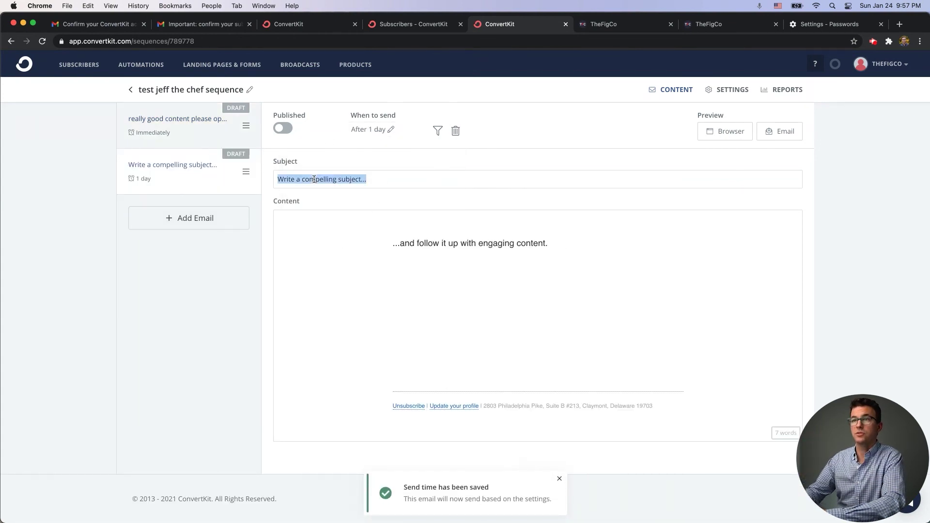
type("email 2 is great")
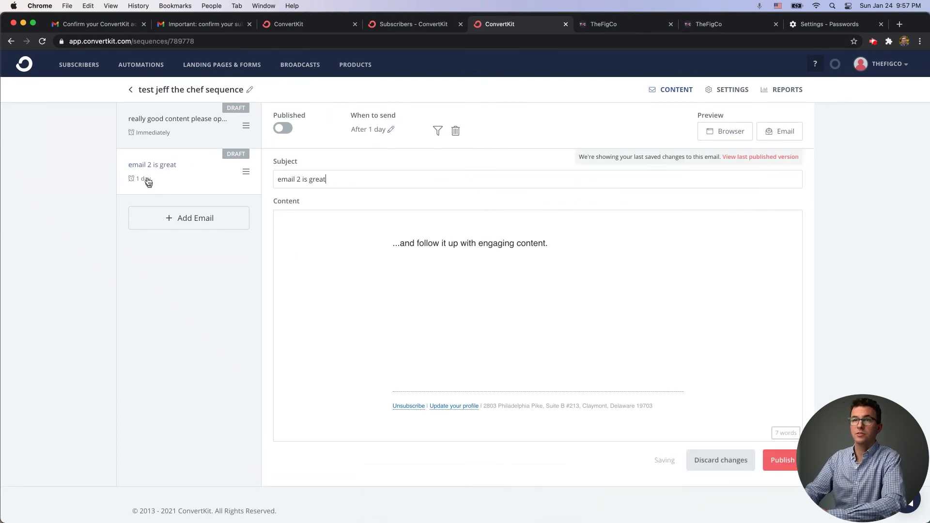
Add a third email sent after 7 days, then go to Automations.
left_click(180, 221)
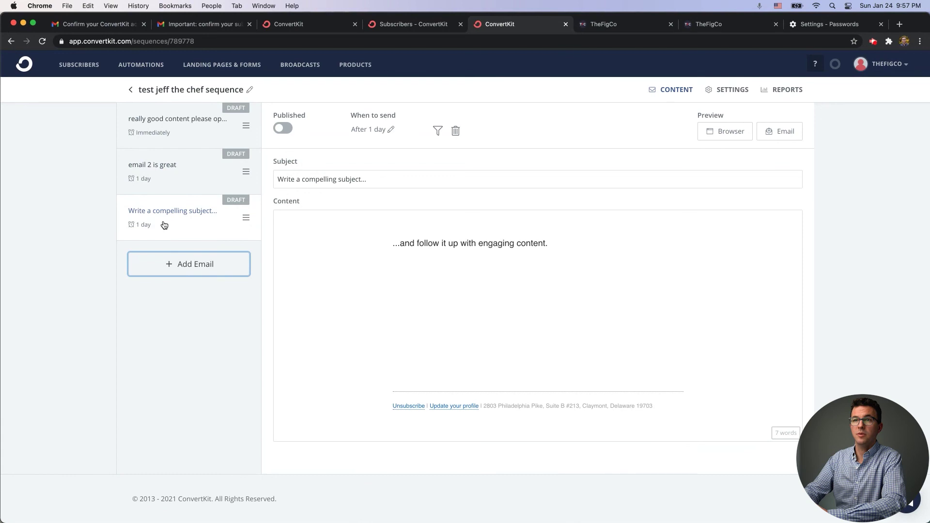
left_click(363, 129)
left_click(386, 161)
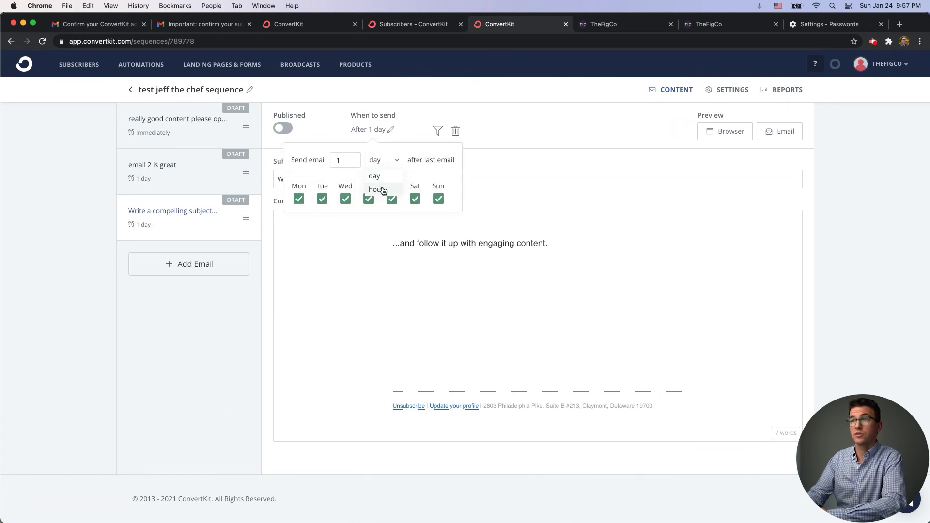
double_click(344, 159)
type("2")
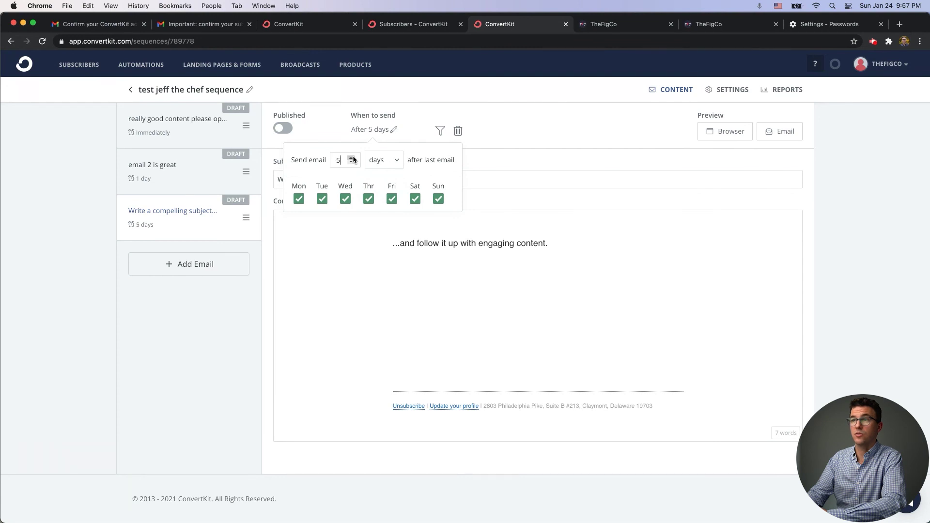
left_click(352, 158)
left_click(373, 129)
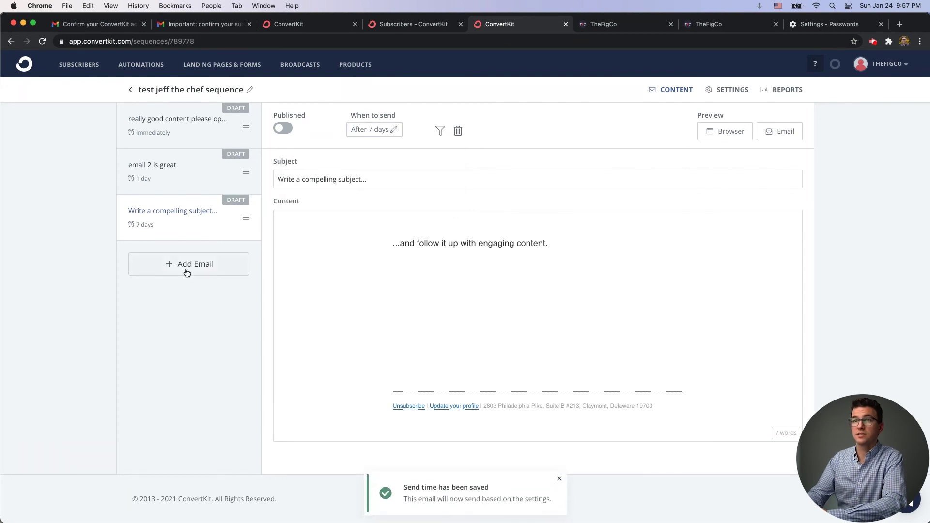
left_click(410, 245)
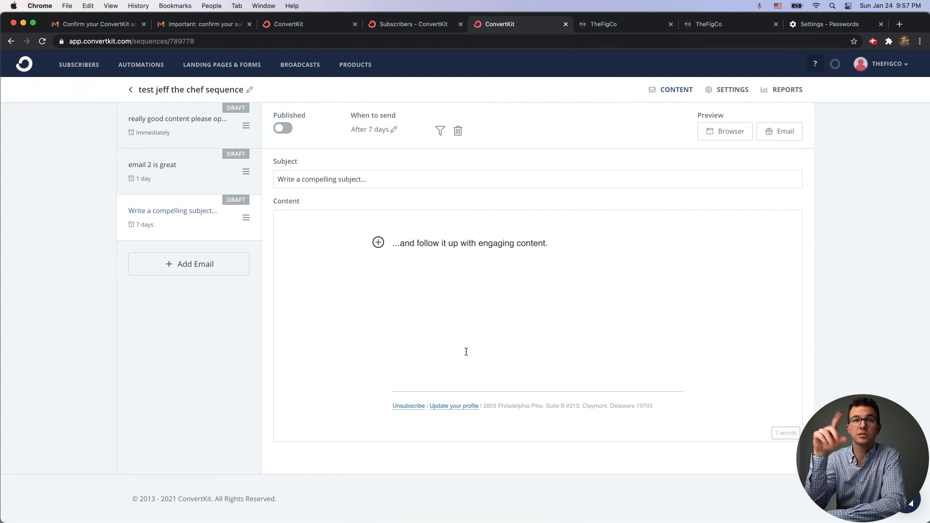
left_click(140, 65)
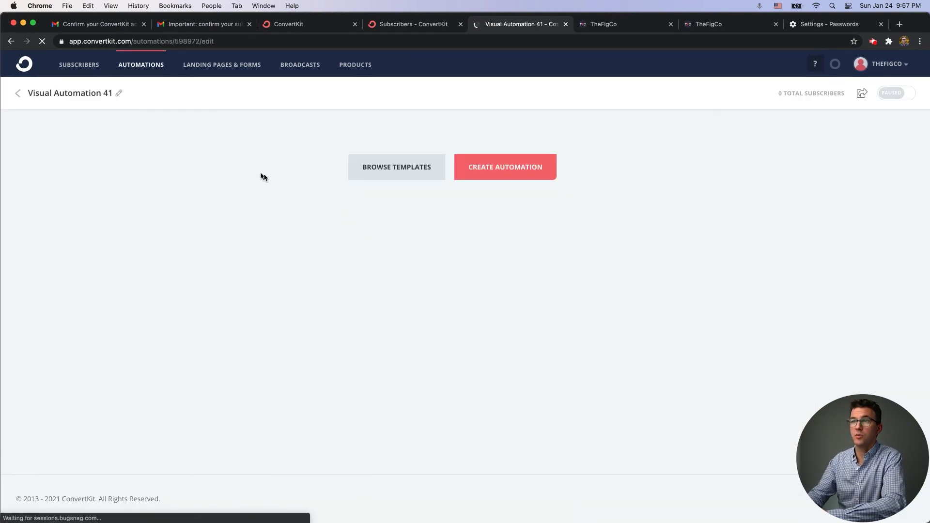
Create an automation triggered when the 'YouTube guide' tag is added.
left_click(481, 167)
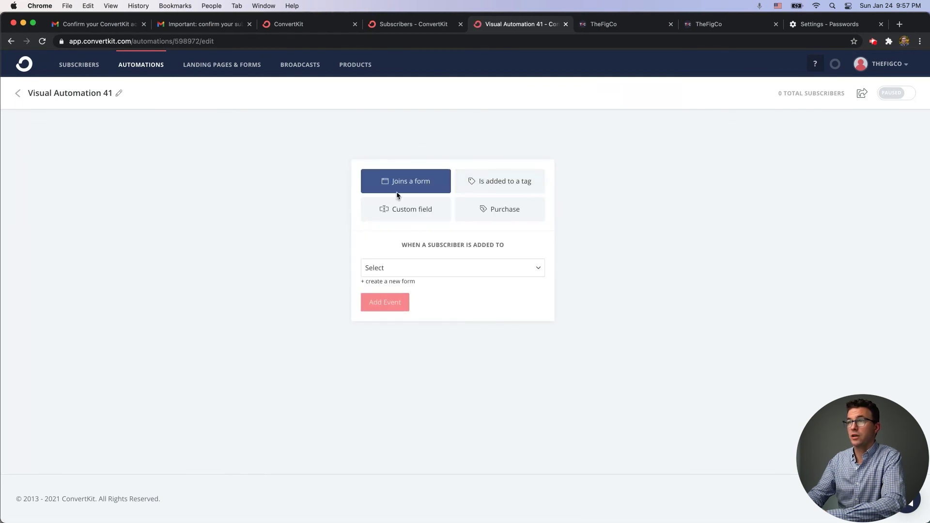
left_click(490, 186)
left_click(405, 268)
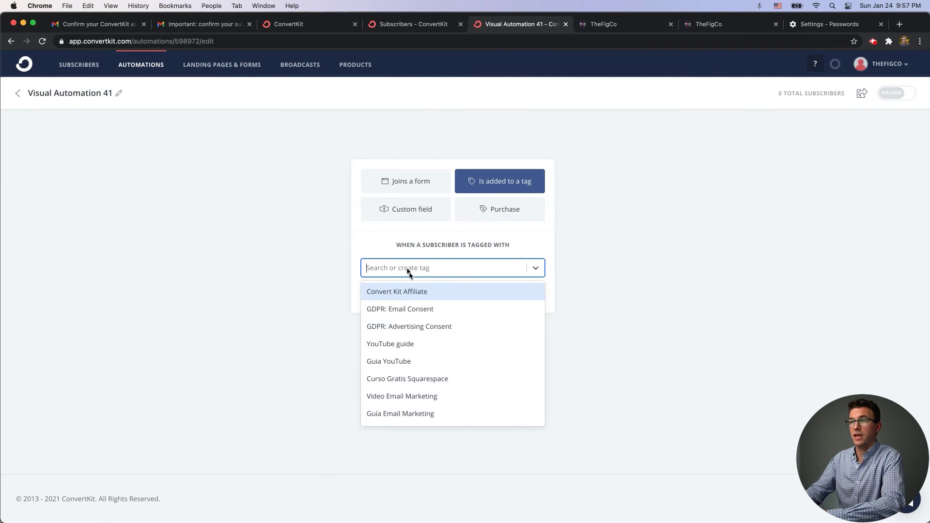
left_click(405, 345)
left_click(405, 301)
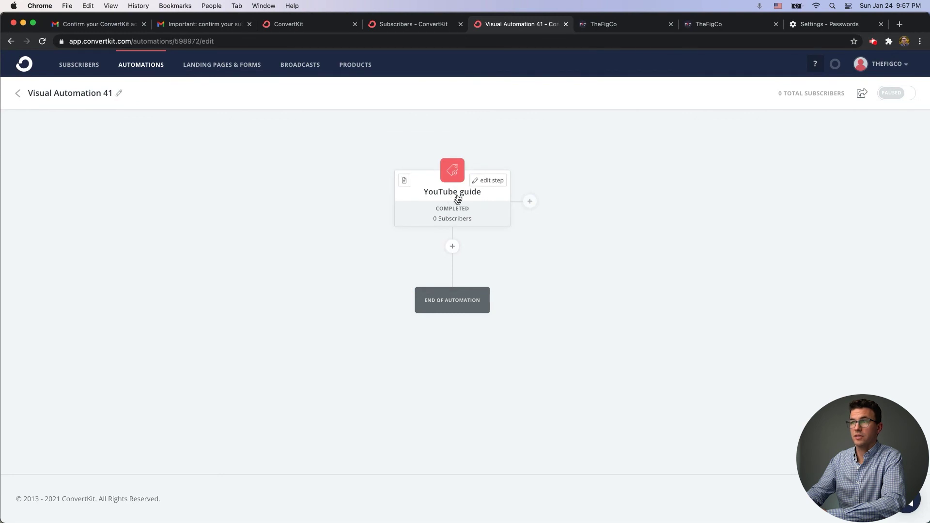
Add an action that puts those subscribers into 'test jeff the chef sequence'.
left_click(452, 247)
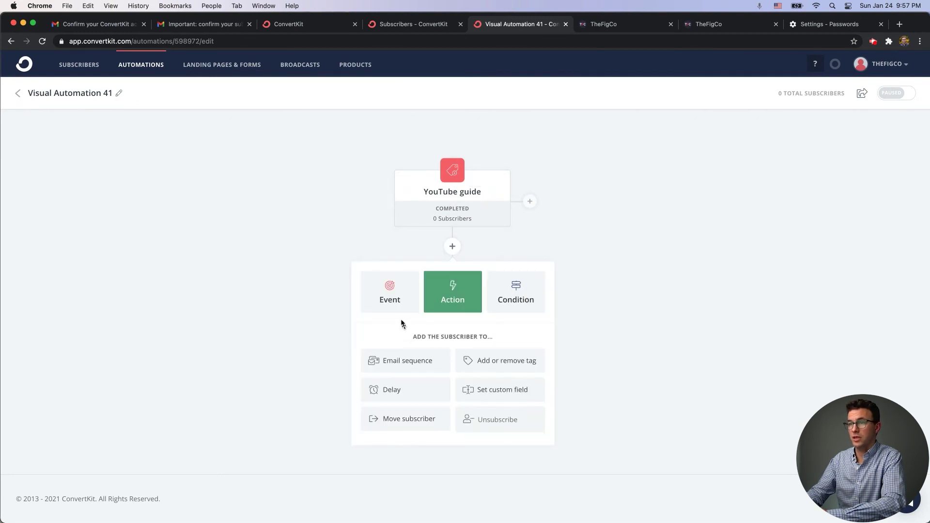
left_click(400, 362)
left_click(446, 363)
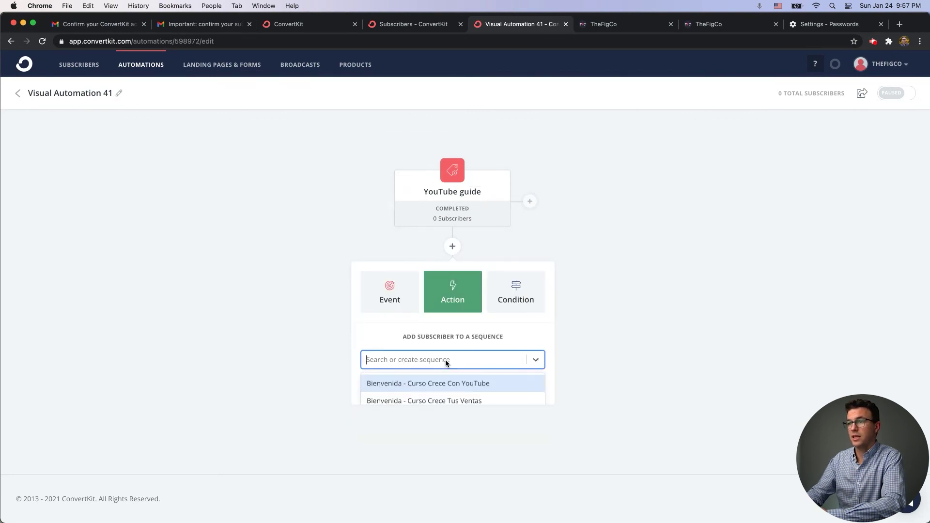
type("chef")
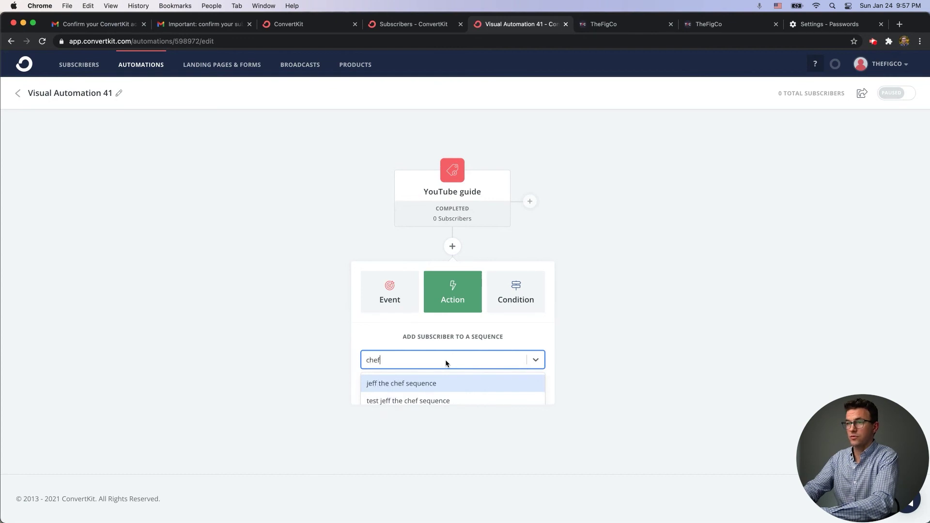
left_click(416, 400)
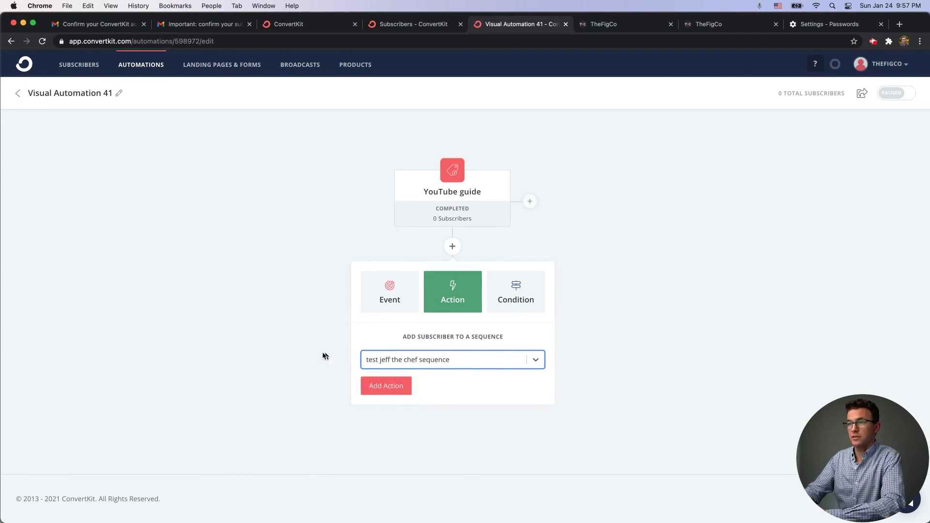
left_click(387, 386)
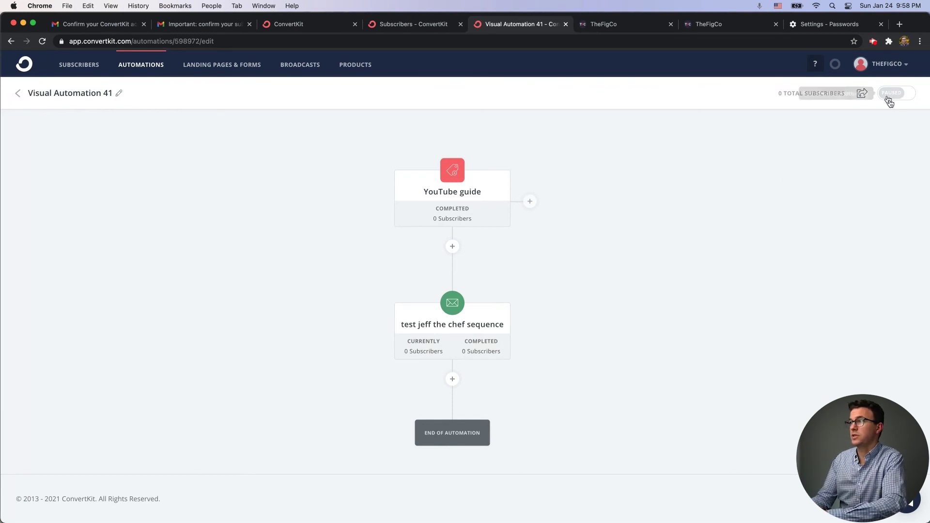
mouse_move(448, 328)
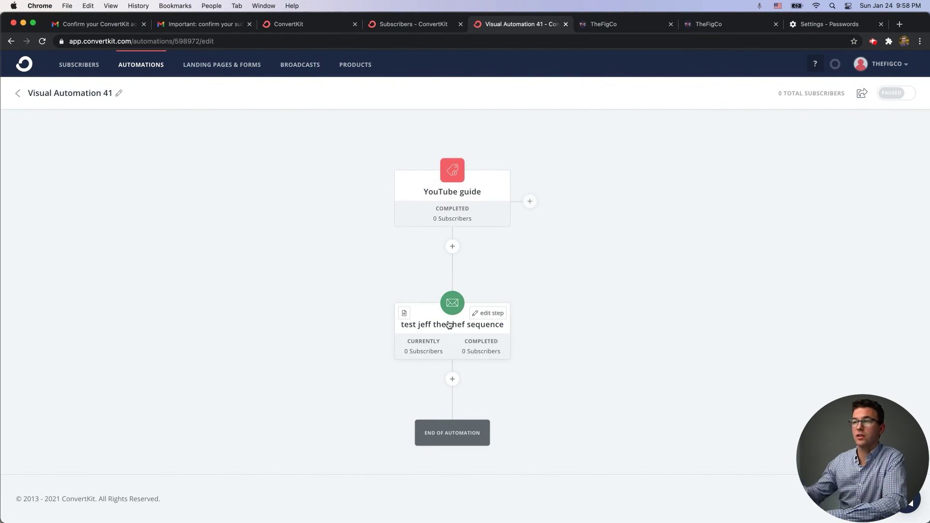